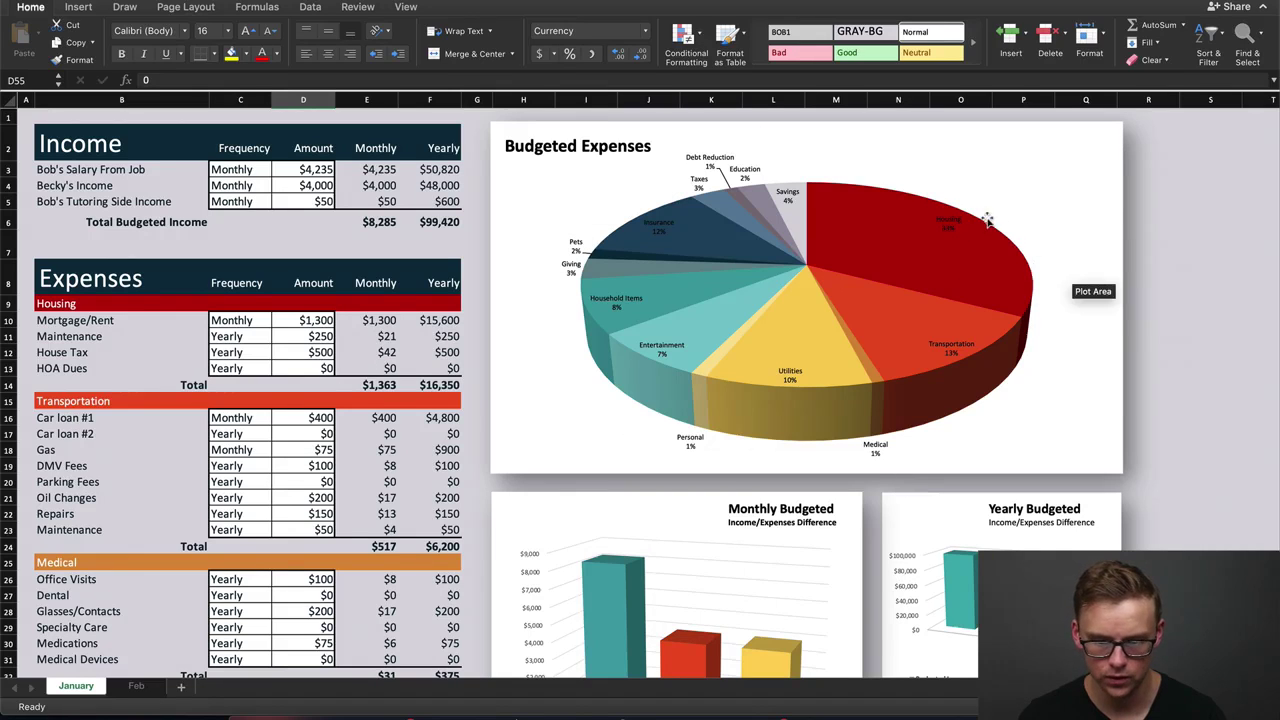
Step: Examine the monthly and yearly charts comparing budgeted income, expenses and their difference on the January sheet
{"action": "scroll", "coordinate": [872, 368], "scroll_direction": "down", "scroll_amount": 5}
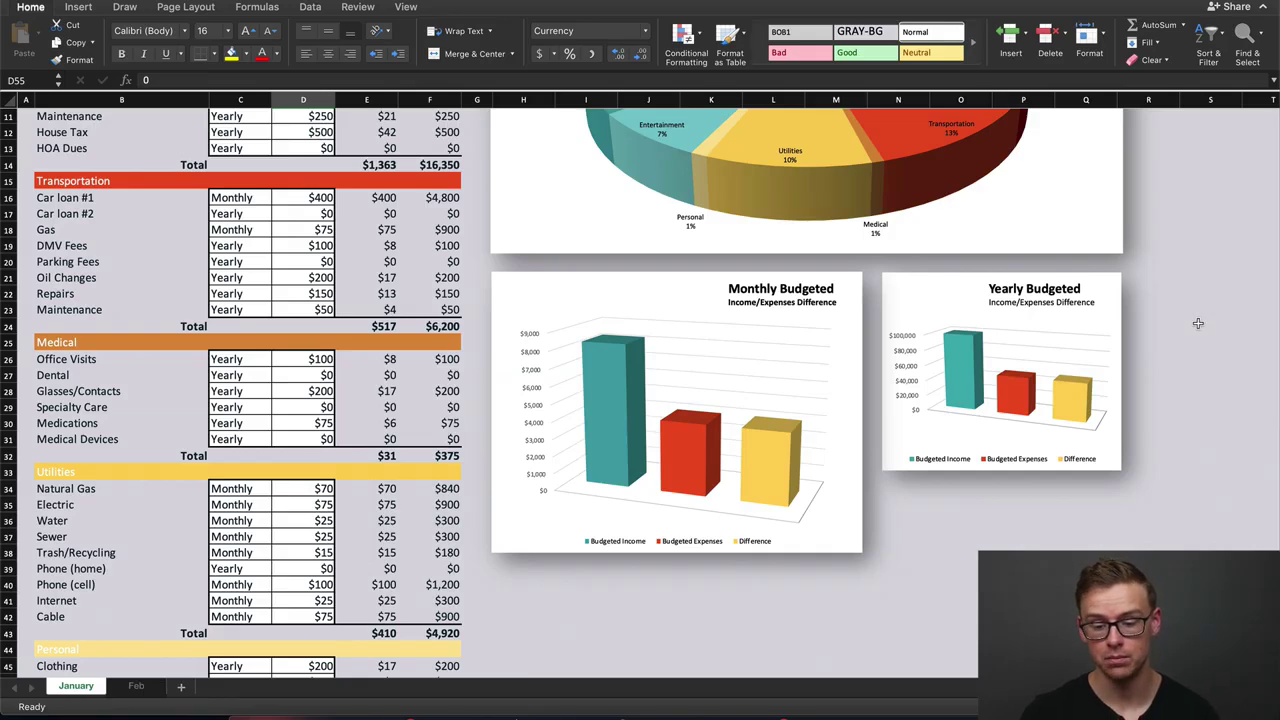
{"action": "mouse_move", "coordinate": [605, 361]}
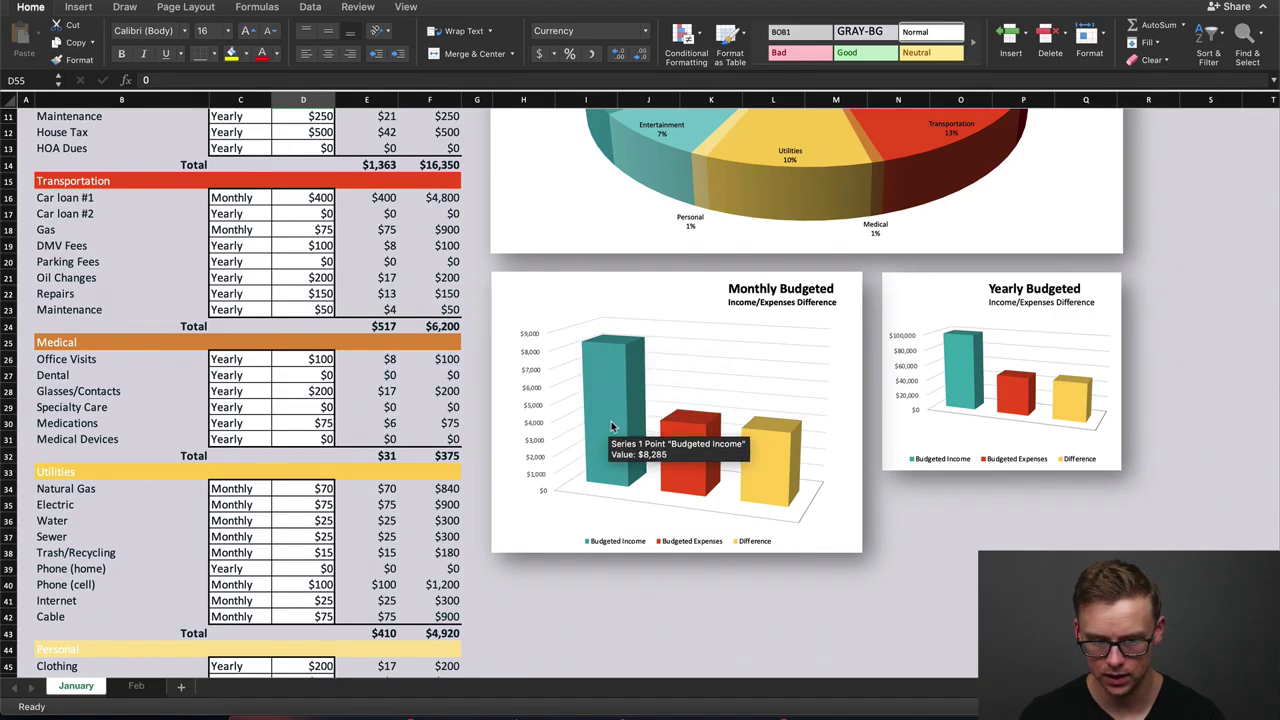
{"action": "mouse_move", "coordinate": [678, 438]}
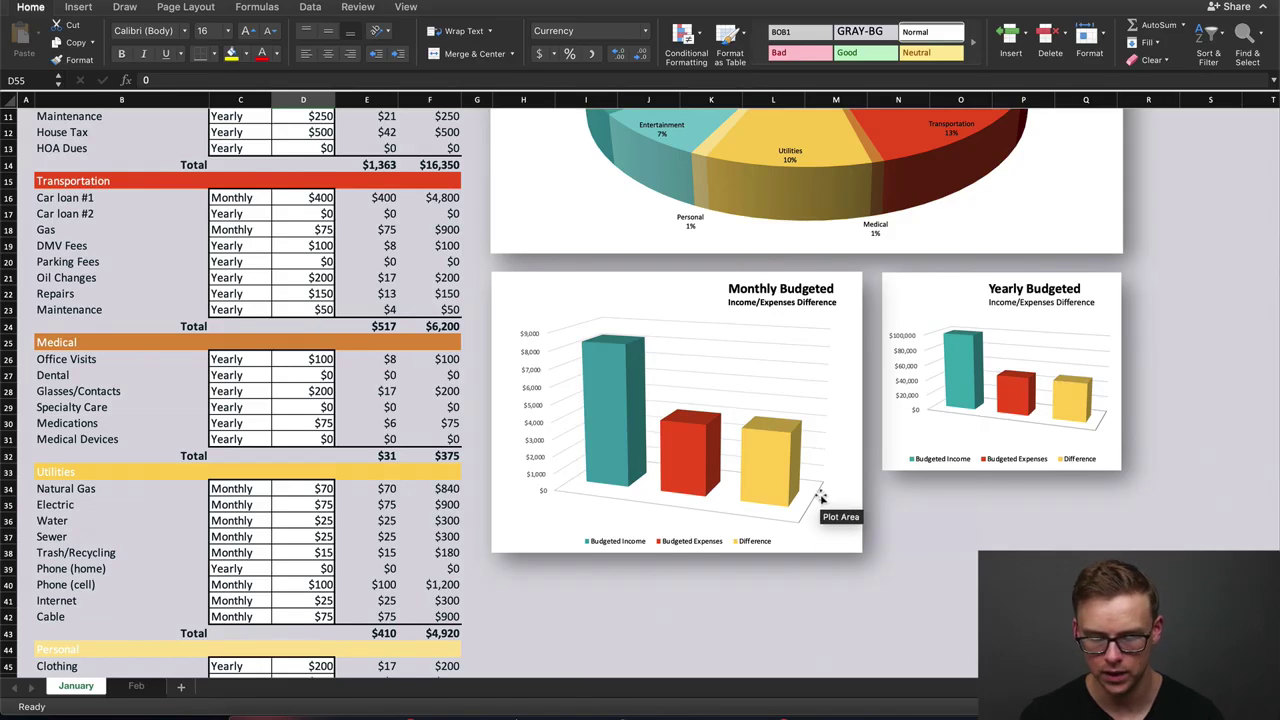
{"action": "scroll", "coordinate": [1192, 400], "scroll_direction": "up", "scroll_amount": 5}
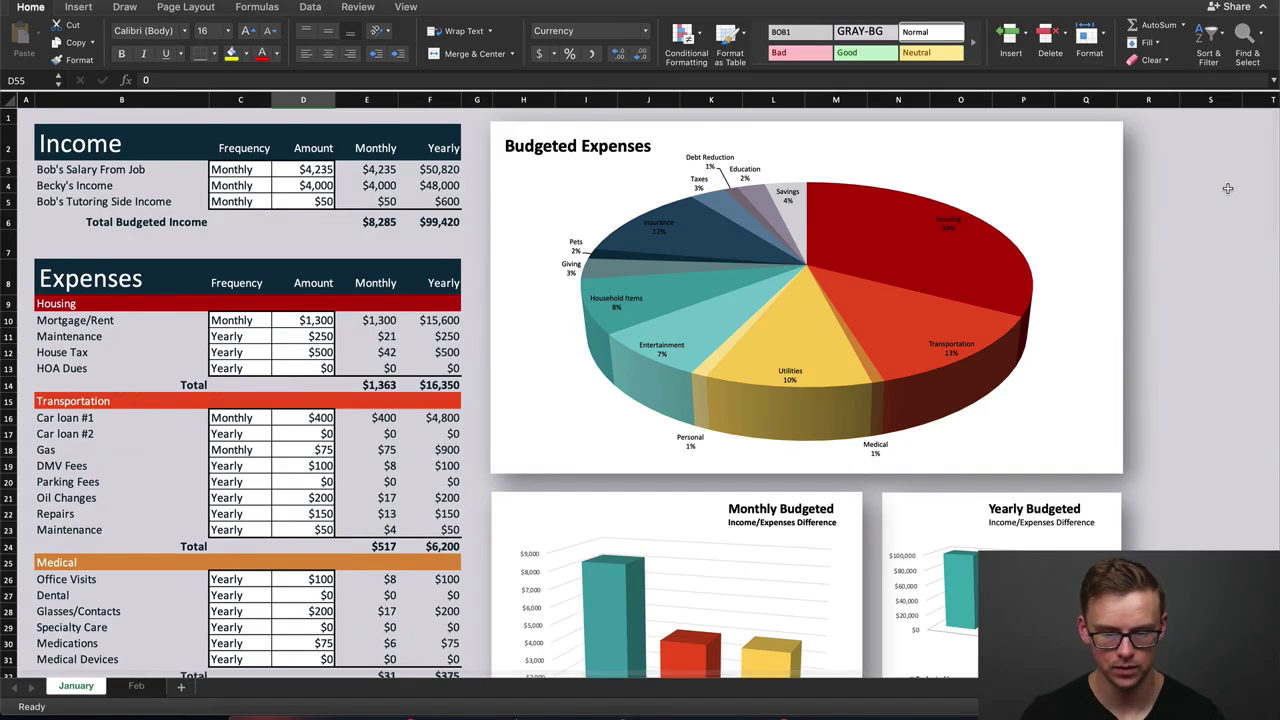
Step: Replace the earner's first name in the first income row's "Salary From Job" label with a different first name
{"action": "left_click", "coordinate": [75, 147]}
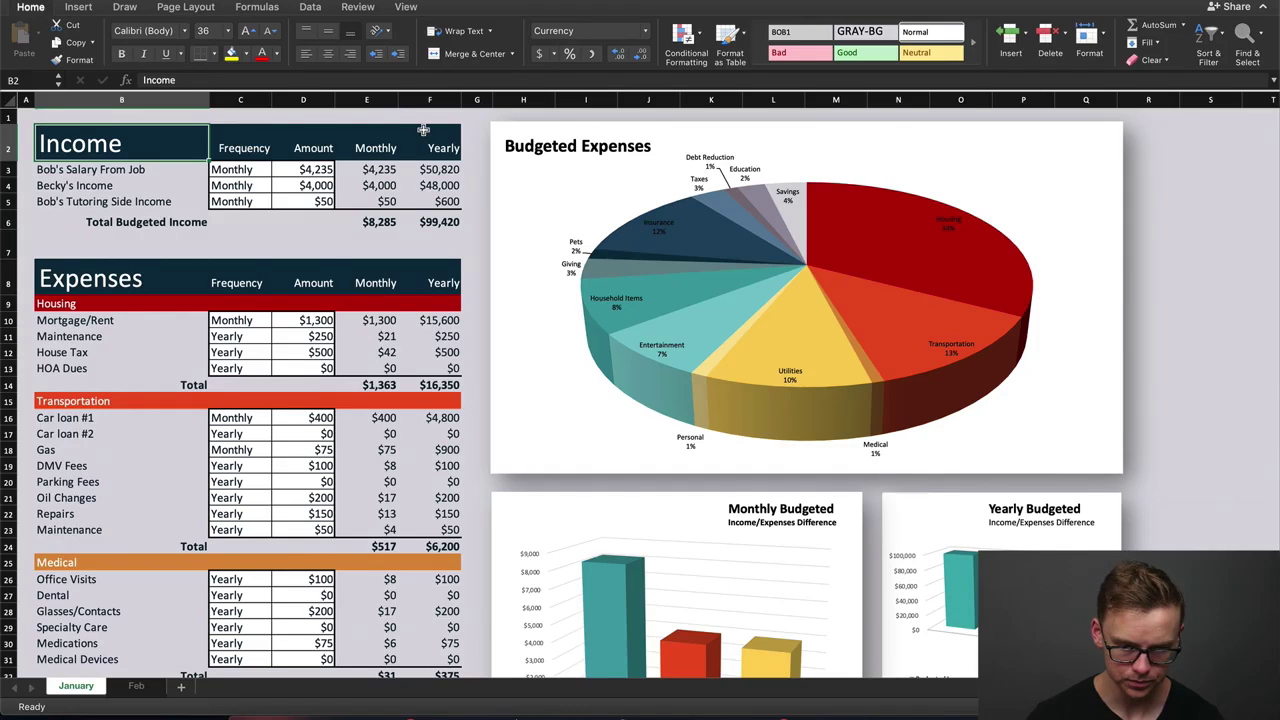
{"action": "left_click", "coordinate": [88, 169]}
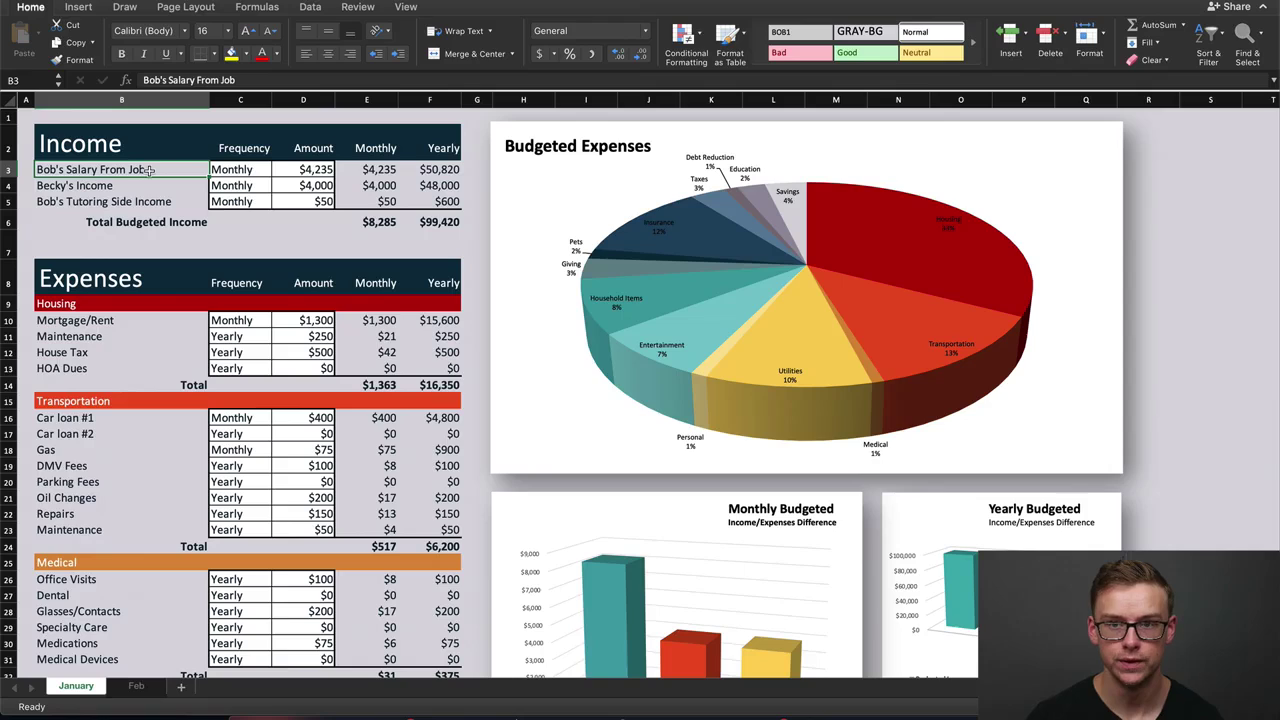
{"action": "double_click", "coordinate": [58, 170]}
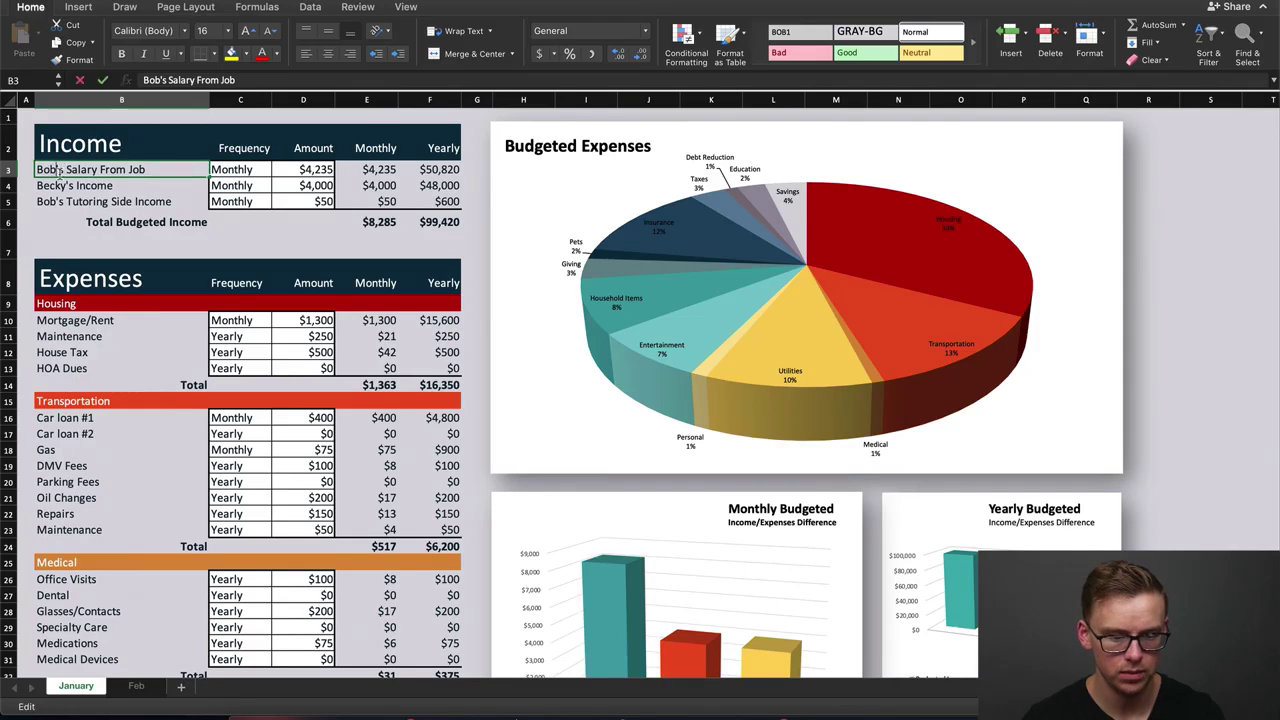
{"action": "key", "text": "BackSpace"}
{"action": "key", "text": "BackSpace"}
{"action": "key", "text": "BackSpace"}
{"action": "type", "text": "Sha"}
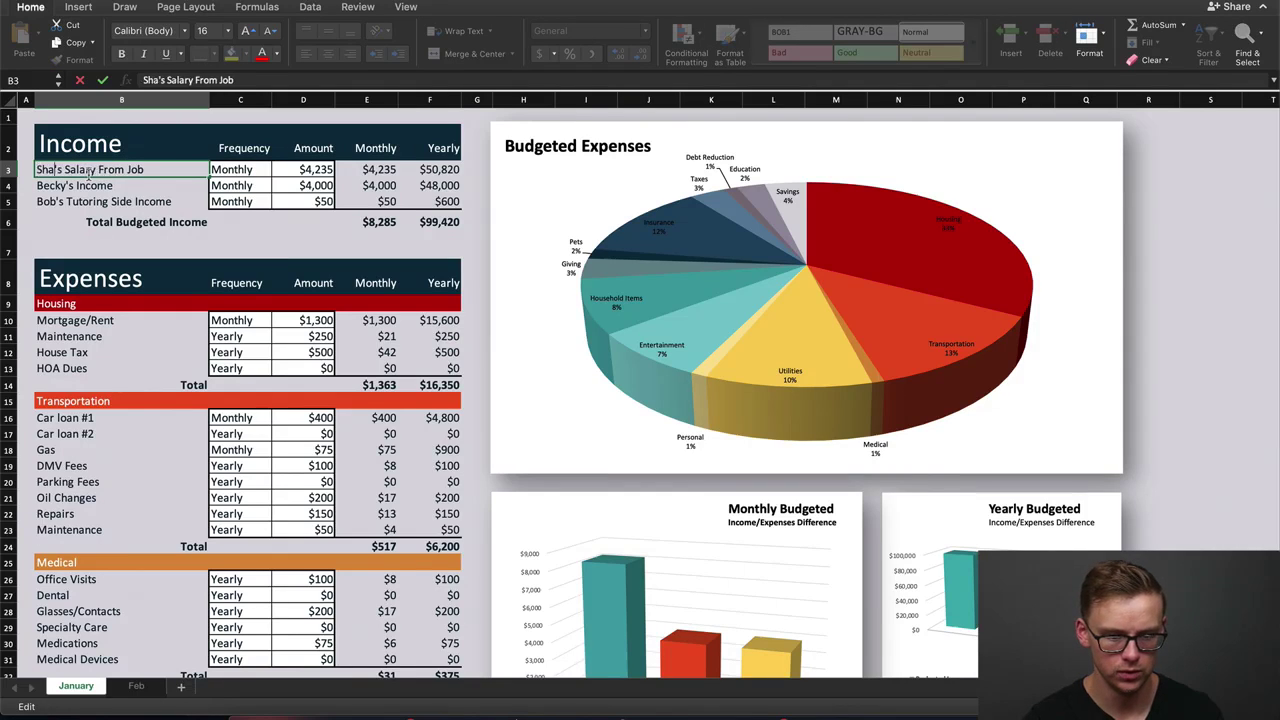
{"action": "type", "text": "ne"}
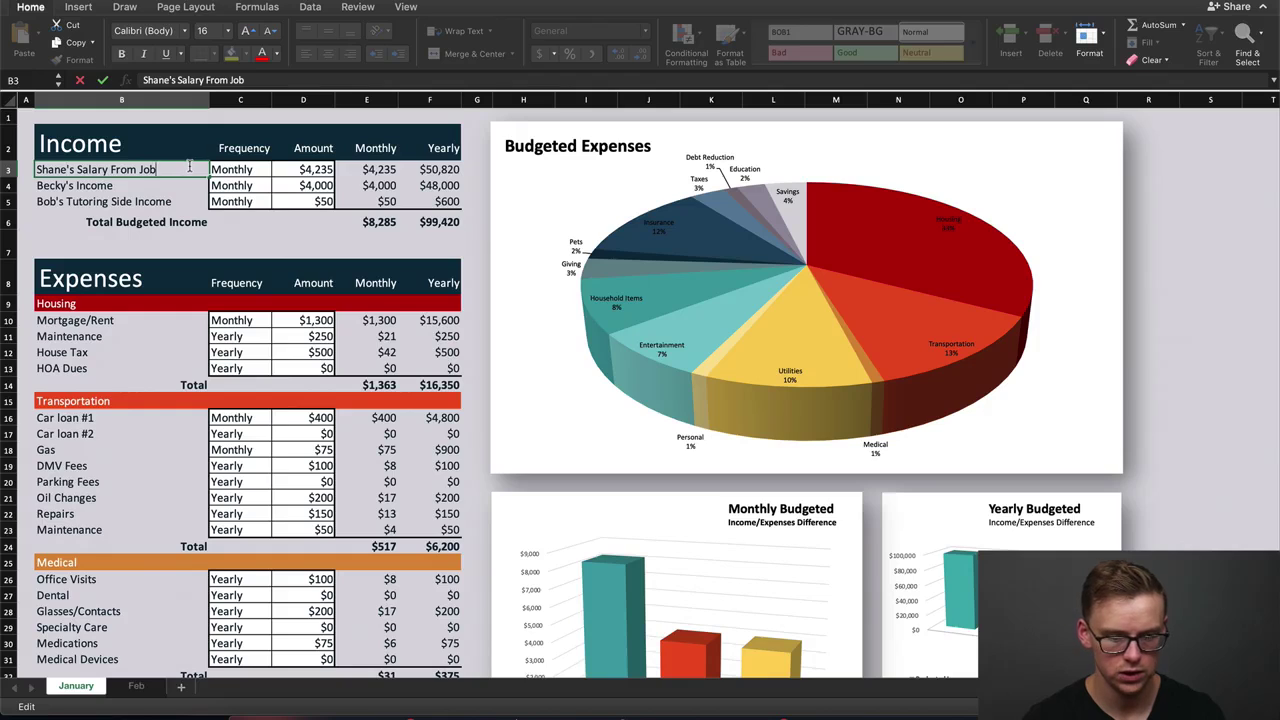
{"action": "left_click", "coordinate": [240, 171]}
Step: Examine the income section's amount cells and the formulas behind the salary row's monthly and yearly figures
{"action": "key", "text": "Right"}
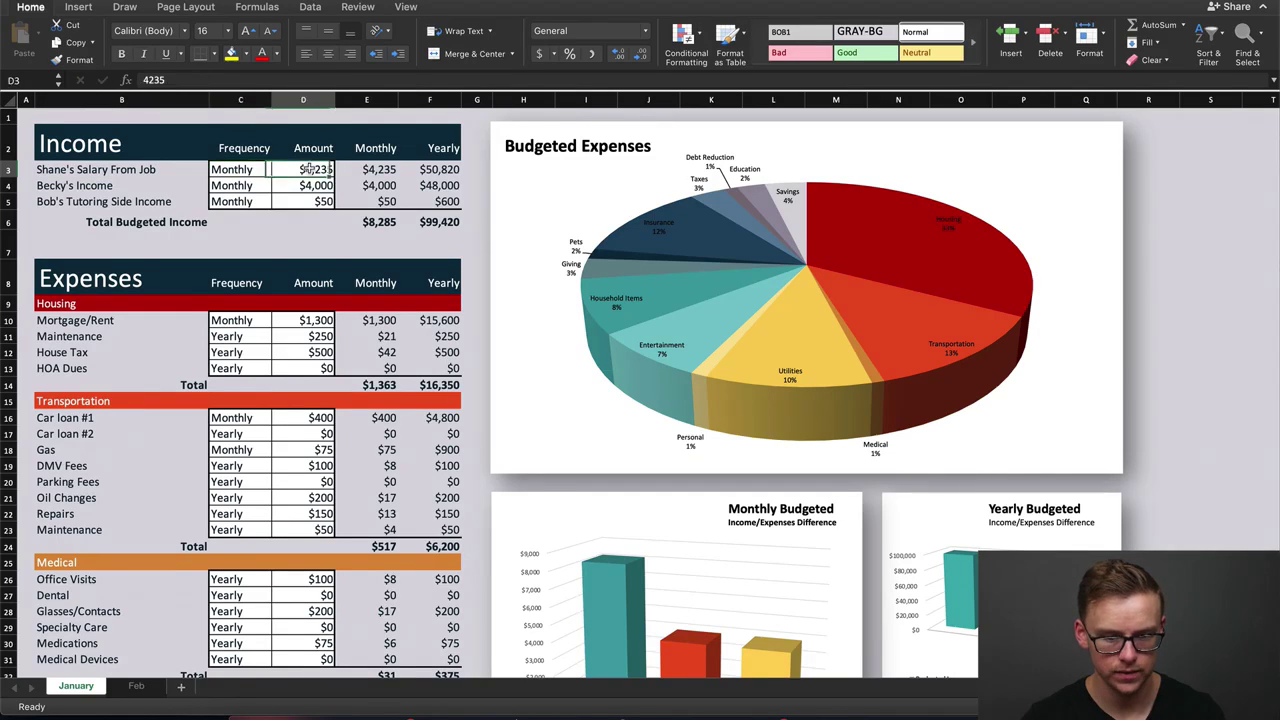
{"action": "key", "text": "Right"}
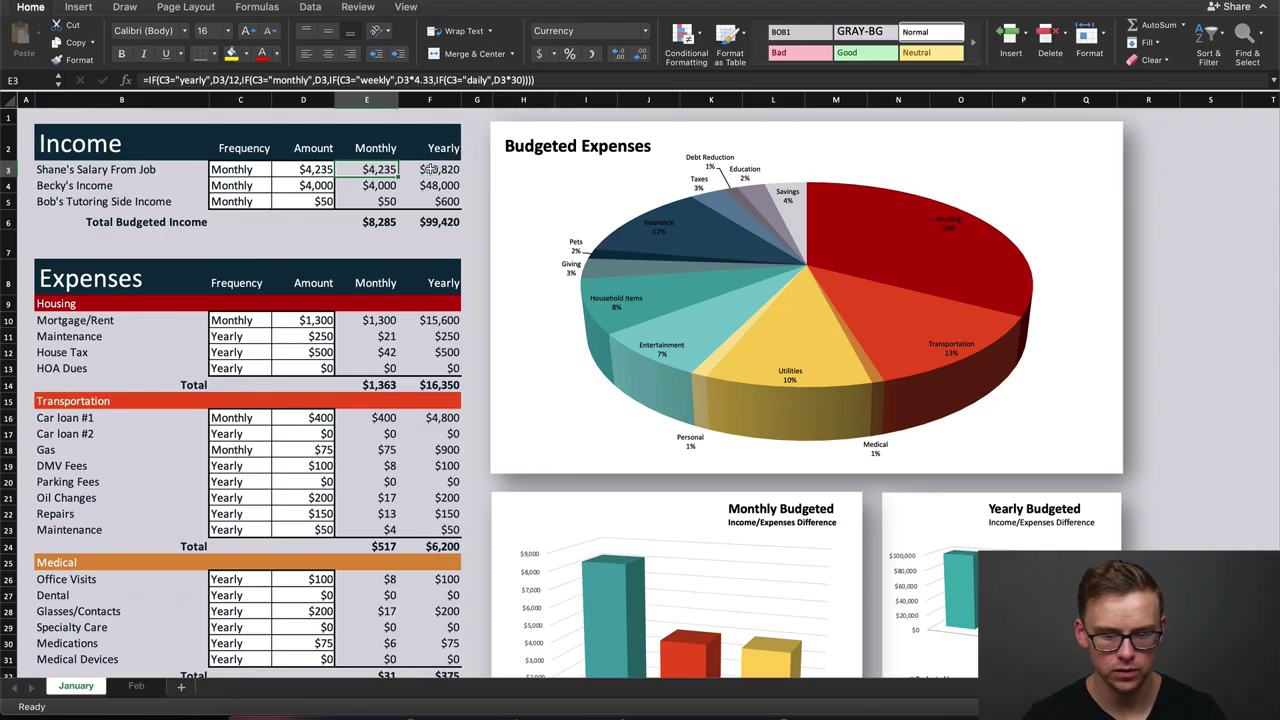
{"action": "key", "text": "Right"}
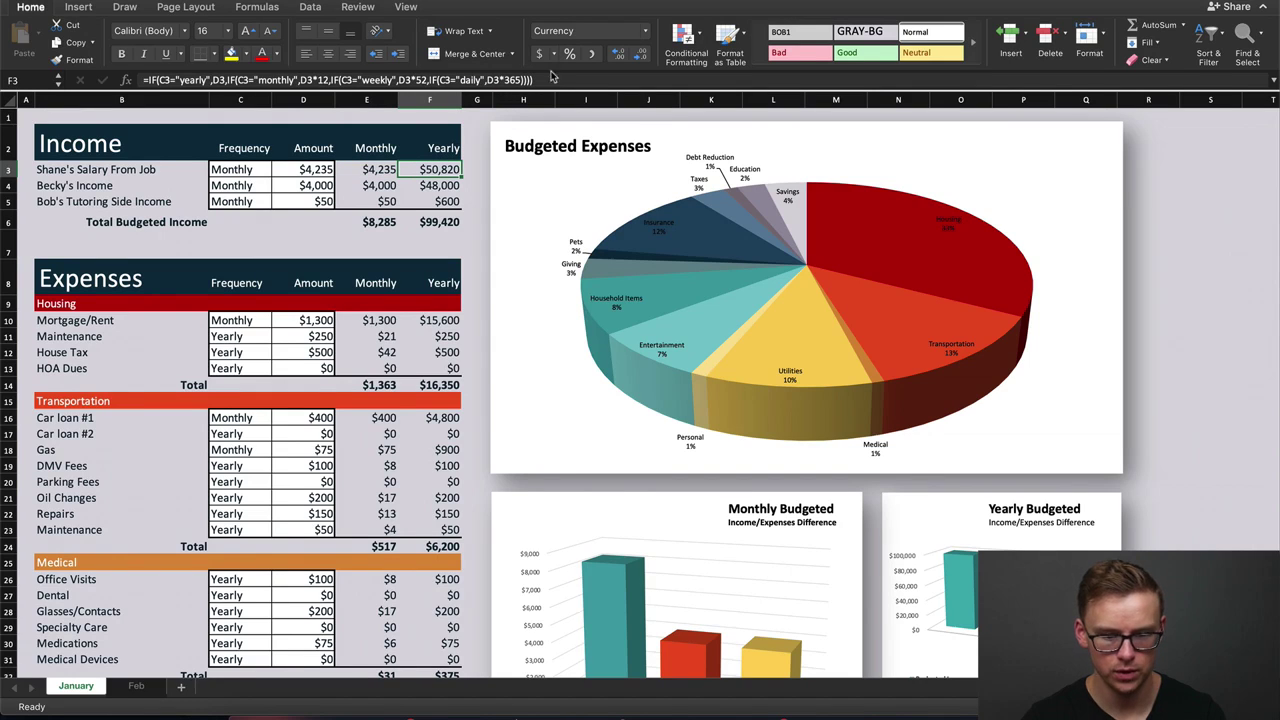
{"action": "left_click", "coordinate": [330, 132]}
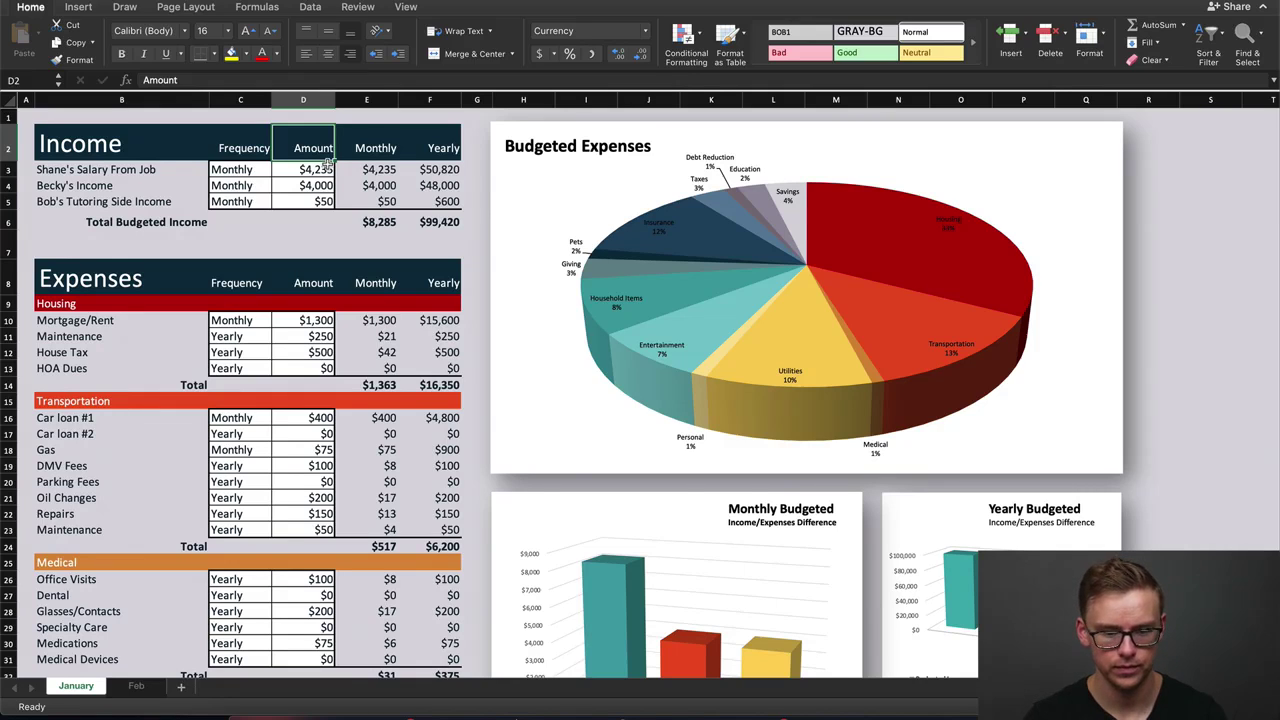
{"action": "left_click", "coordinate": [85, 172]}
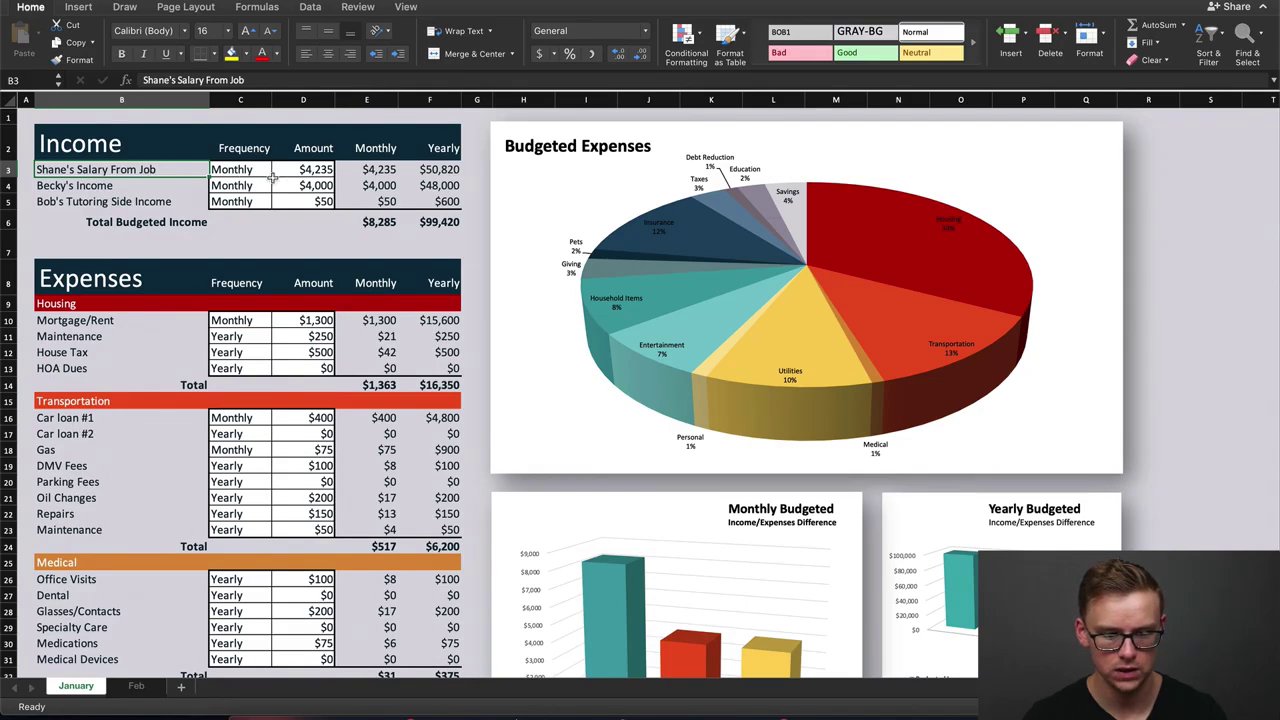
{"action": "left_click", "coordinate": [312, 146]}
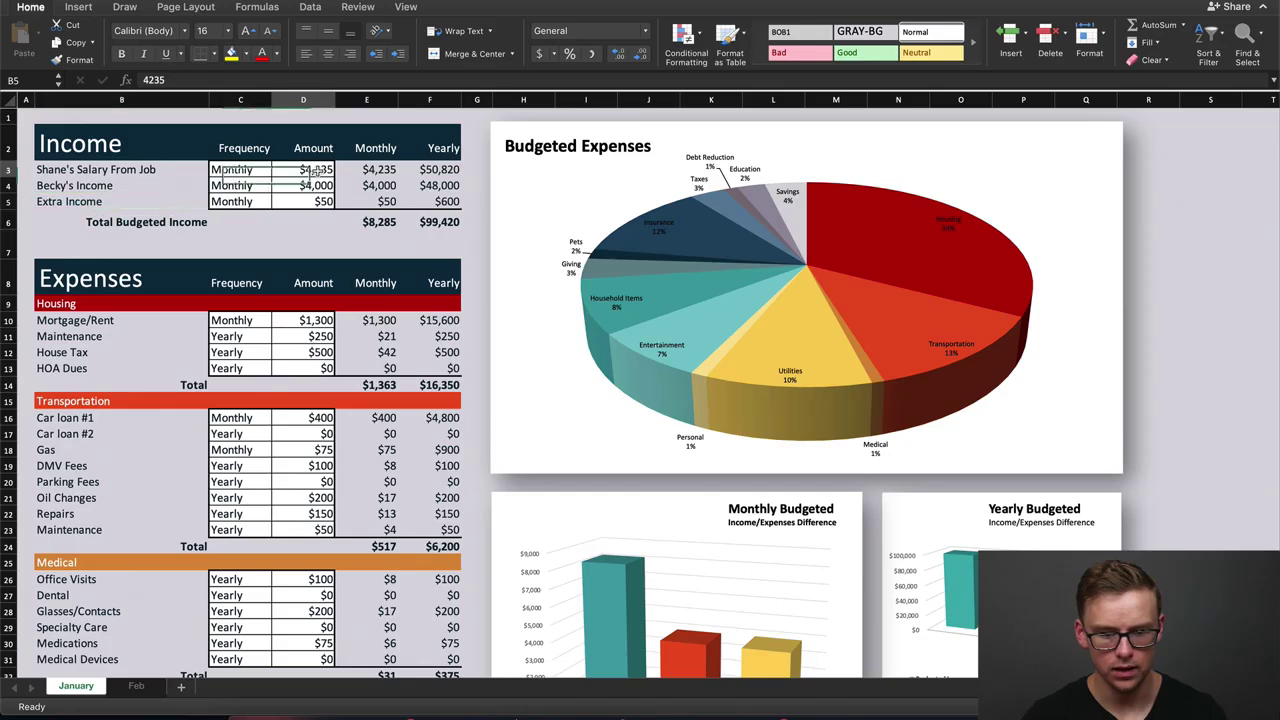
{"action": "left_click", "coordinate": [316, 203]}
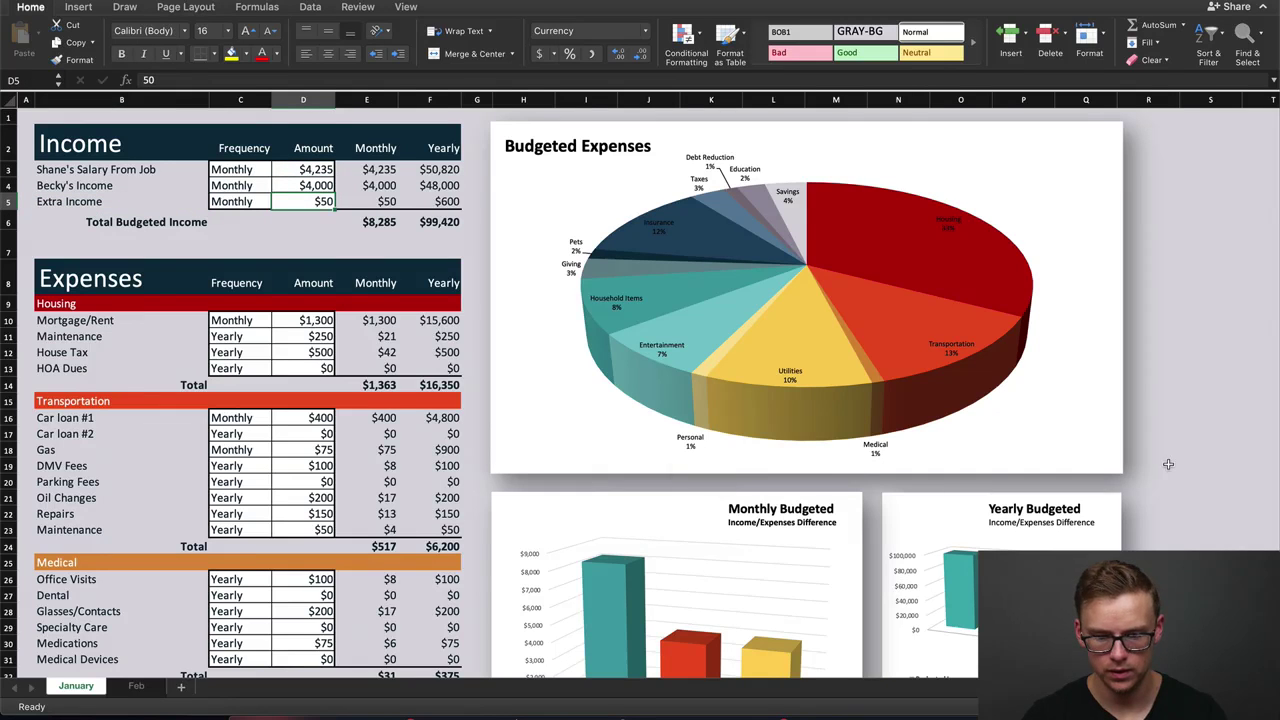
{"action": "scroll", "coordinate": [540, 505], "scroll_direction": "down", "scroll_amount": 3}
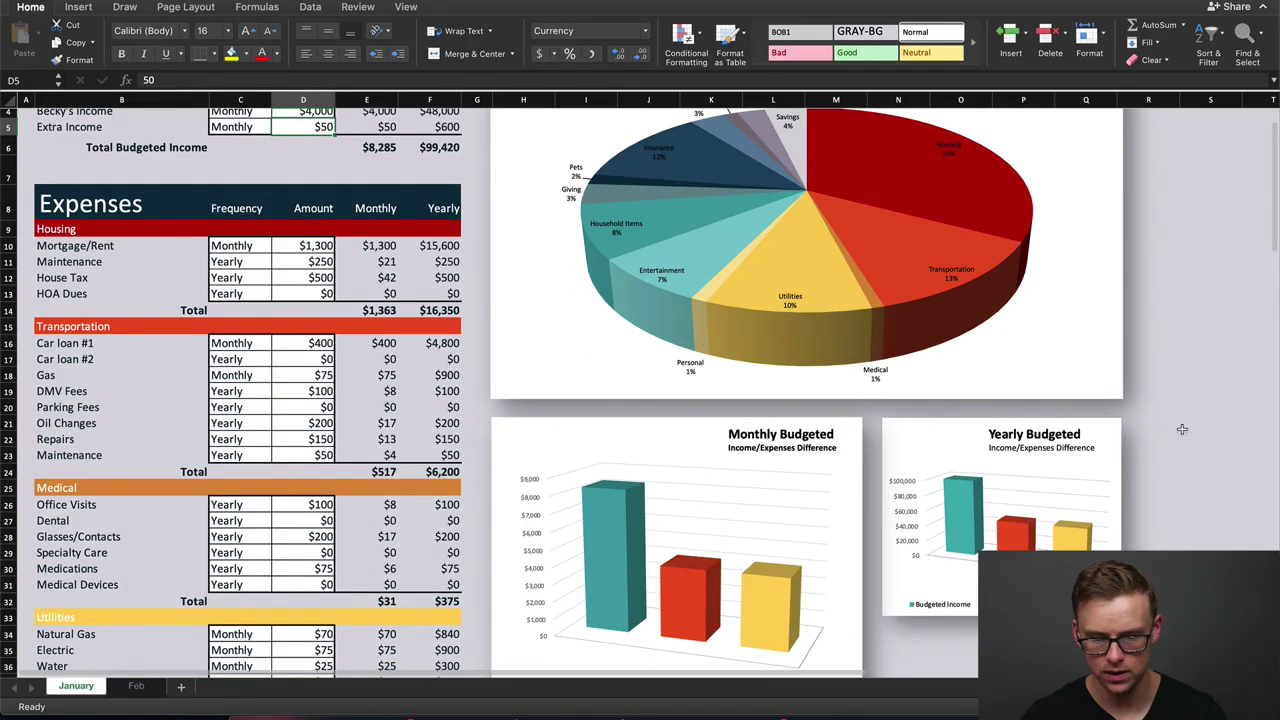
{"action": "scroll", "coordinate": [420, 378], "scroll_direction": "up", "scroll_amount": 1}
{"action": "scroll", "coordinate": [353, 345], "scroll_direction": "up", "scroll_amount": 1}
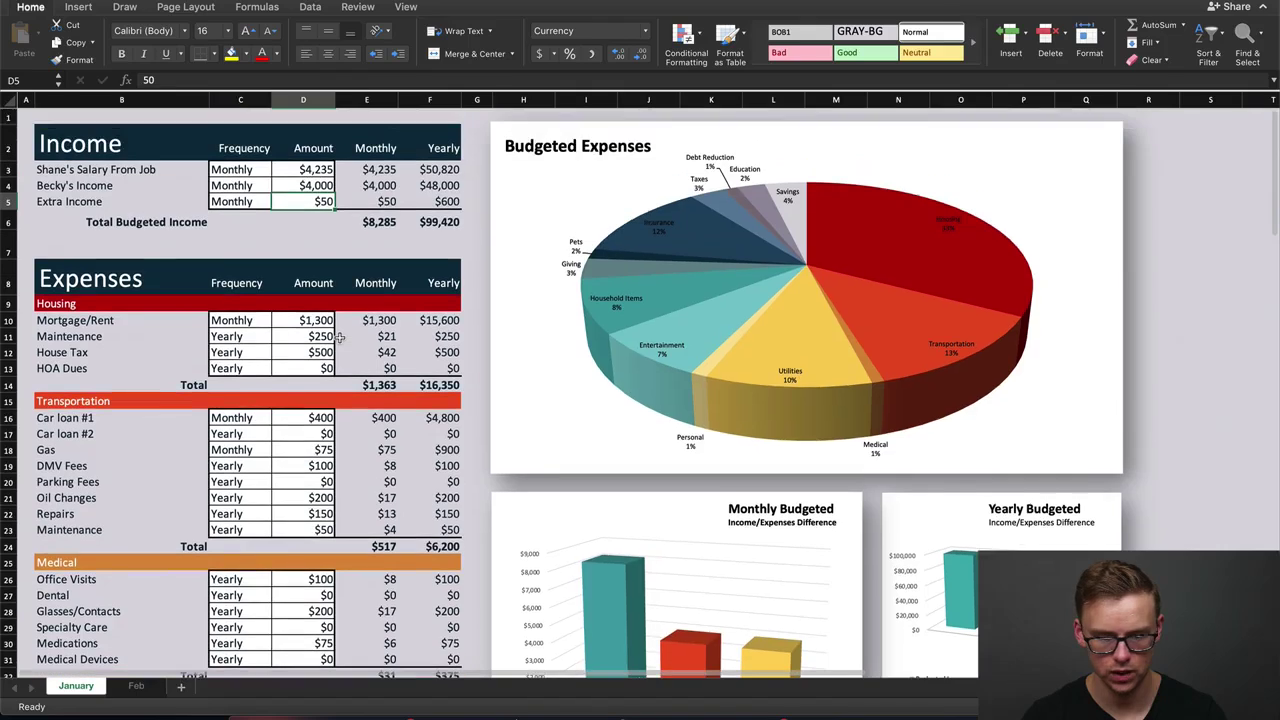
Step: Restore the original first name in the first income row's "Salary From Job" label
{"action": "left_click", "coordinate": [85, 202]}
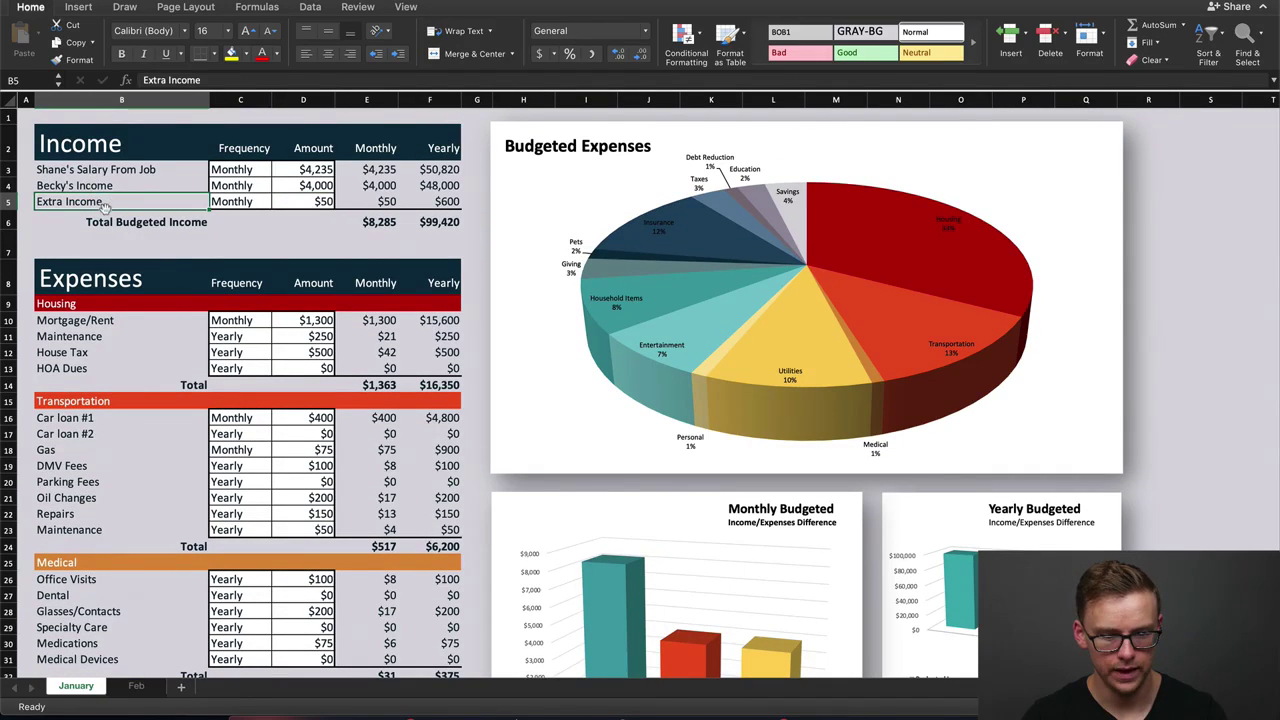
{"action": "left_click", "coordinate": [57, 169]}
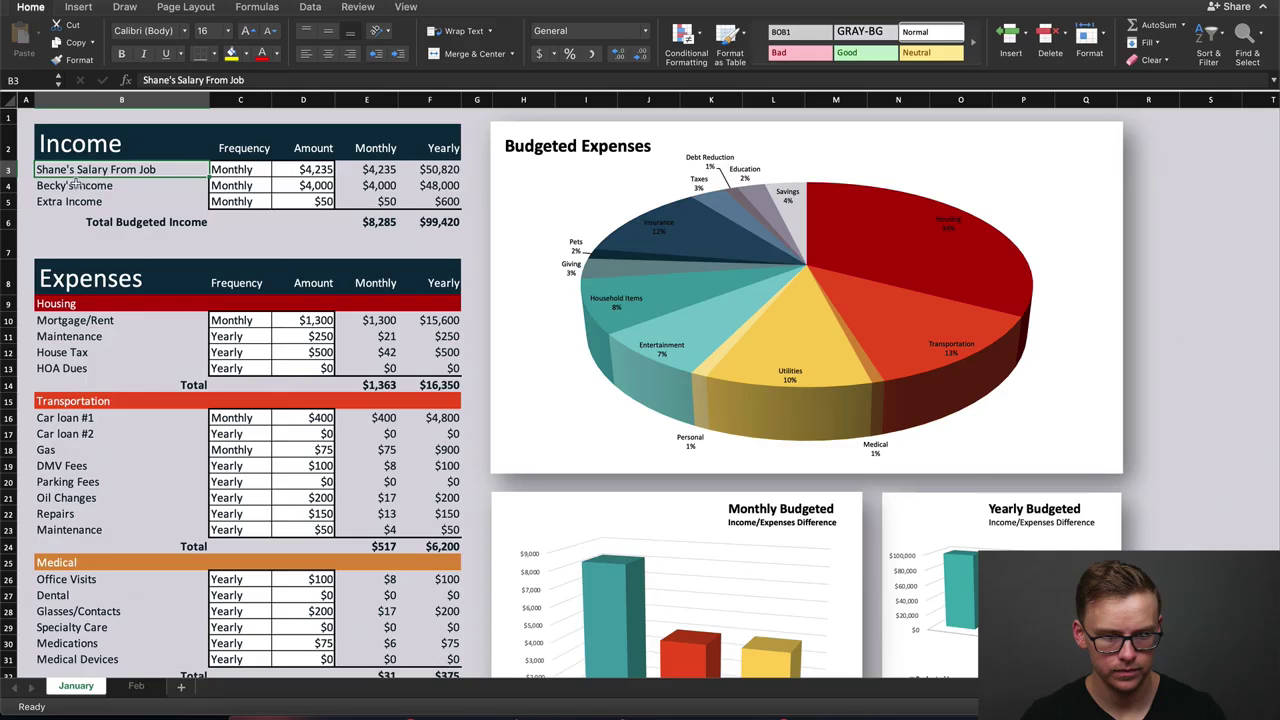
{"action": "double_click", "coordinate": [66, 170]}
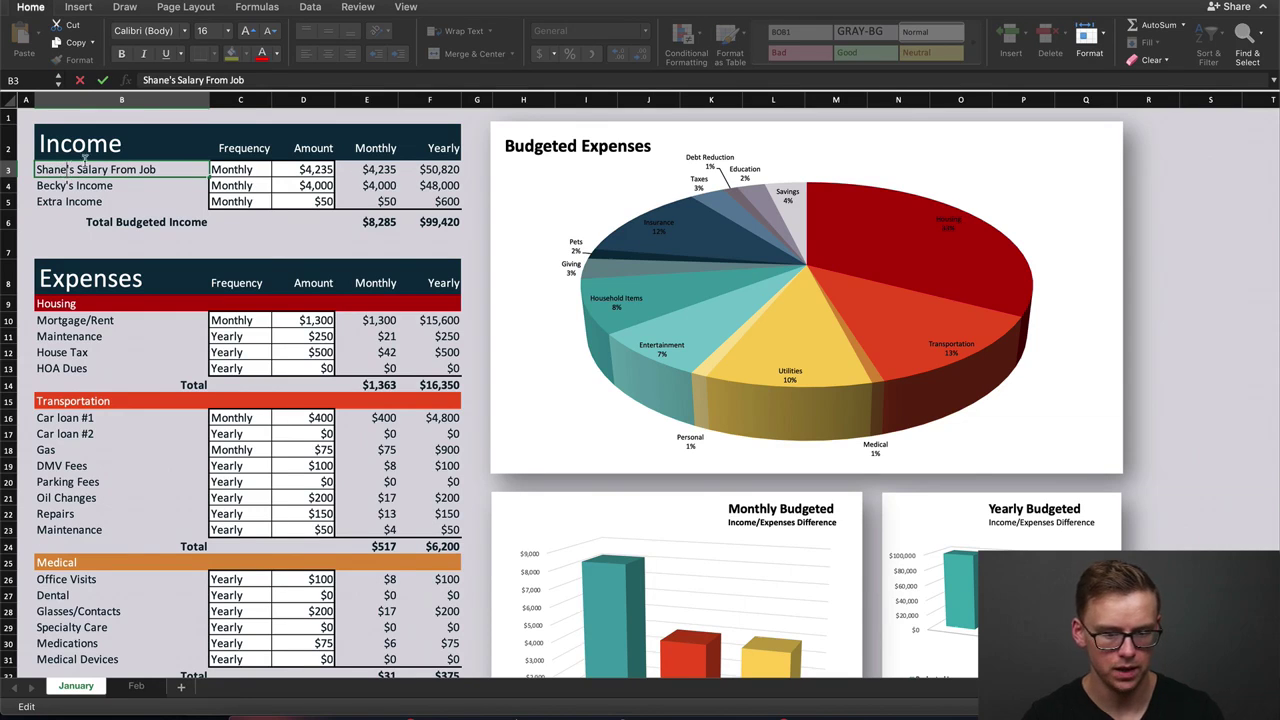
{"action": "key", "text": "BackSpace"}
{"action": "key", "text": "BackSpace"}
{"action": "key", "text": "BackSpace"}
{"action": "key", "text": "BackSpace"}
{"action": "key", "text": "BackSpace"}
{"action": "type", "text": "Bob"}
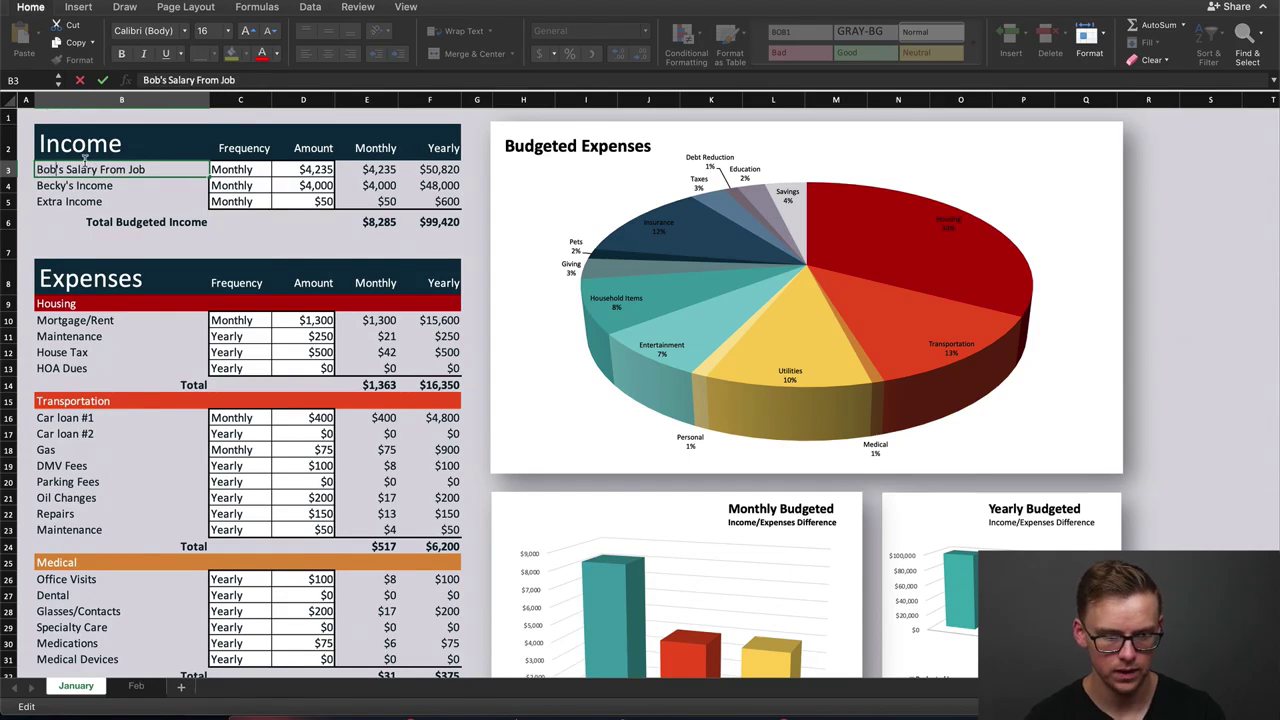
{"action": "left_click", "coordinate": [70, 201]}
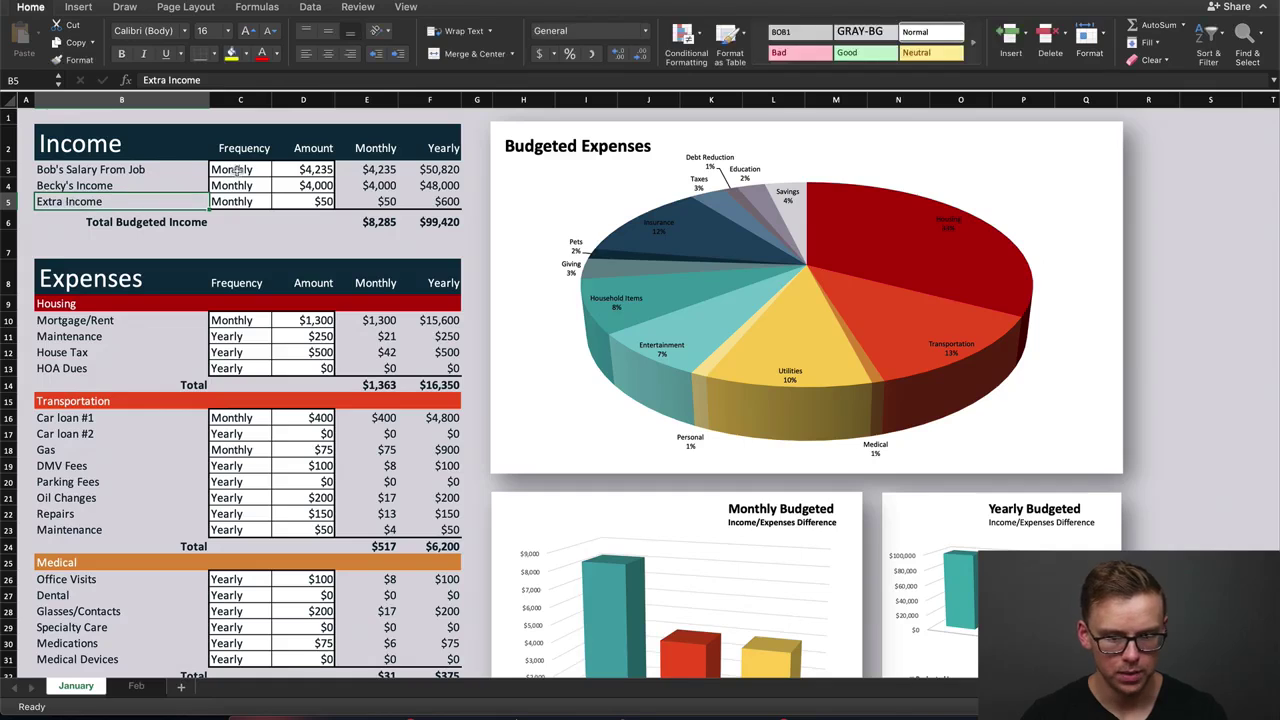
Step: Relabel the Extra Income row as the first earner's "Side Hustle (Tutoring)", including the earner's first name
{"action": "left_click", "coordinate": [320, 173]}
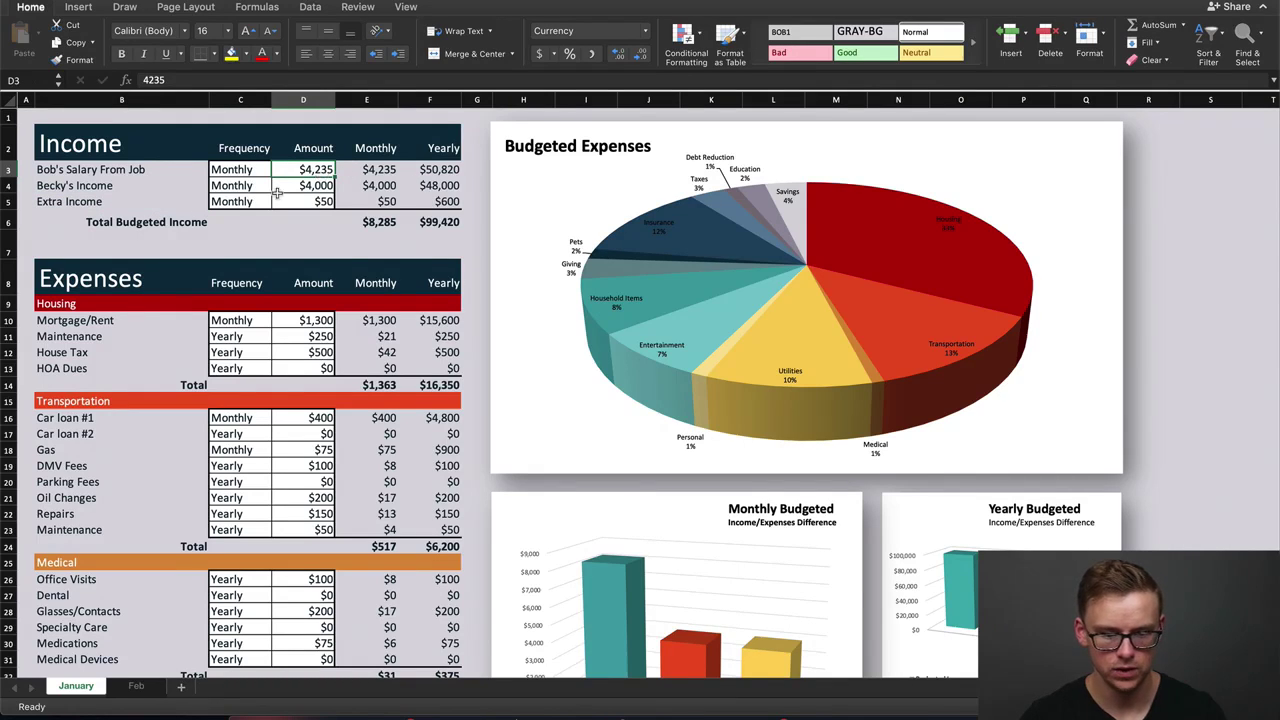
{"action": "left_click", "coordinate": [110, 204]}
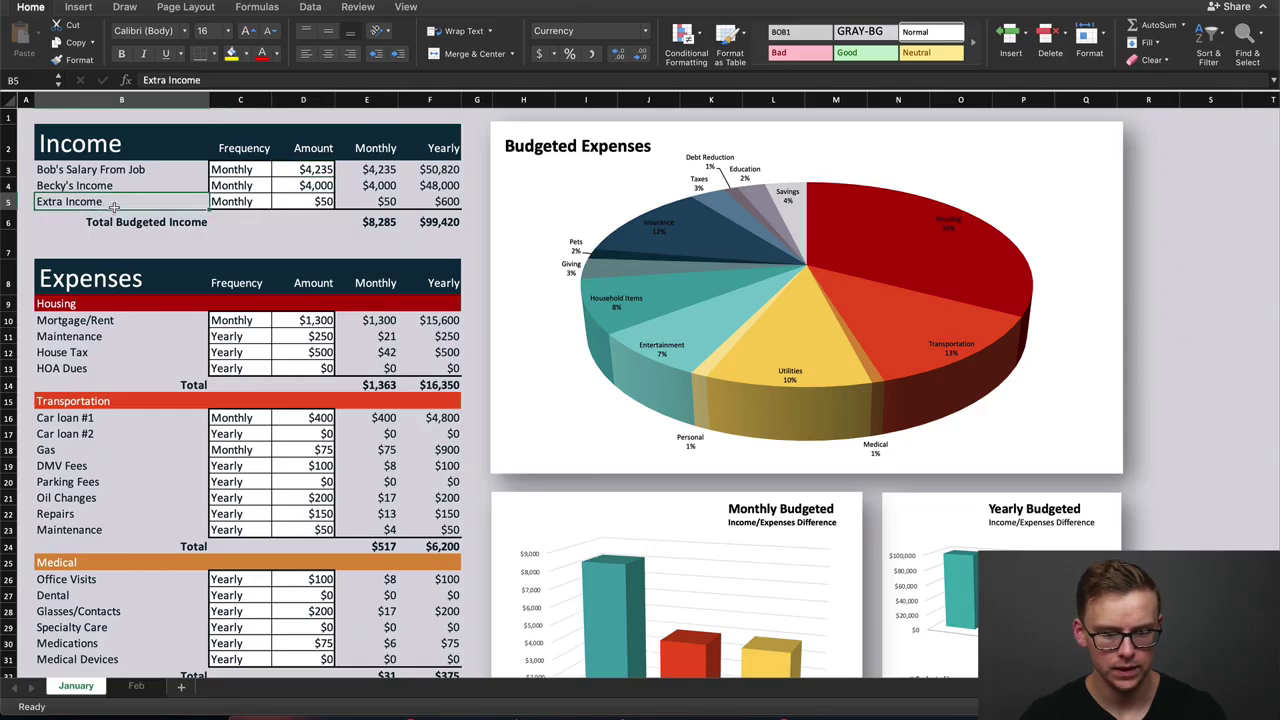
{"action": "key", "text": "Delete"}
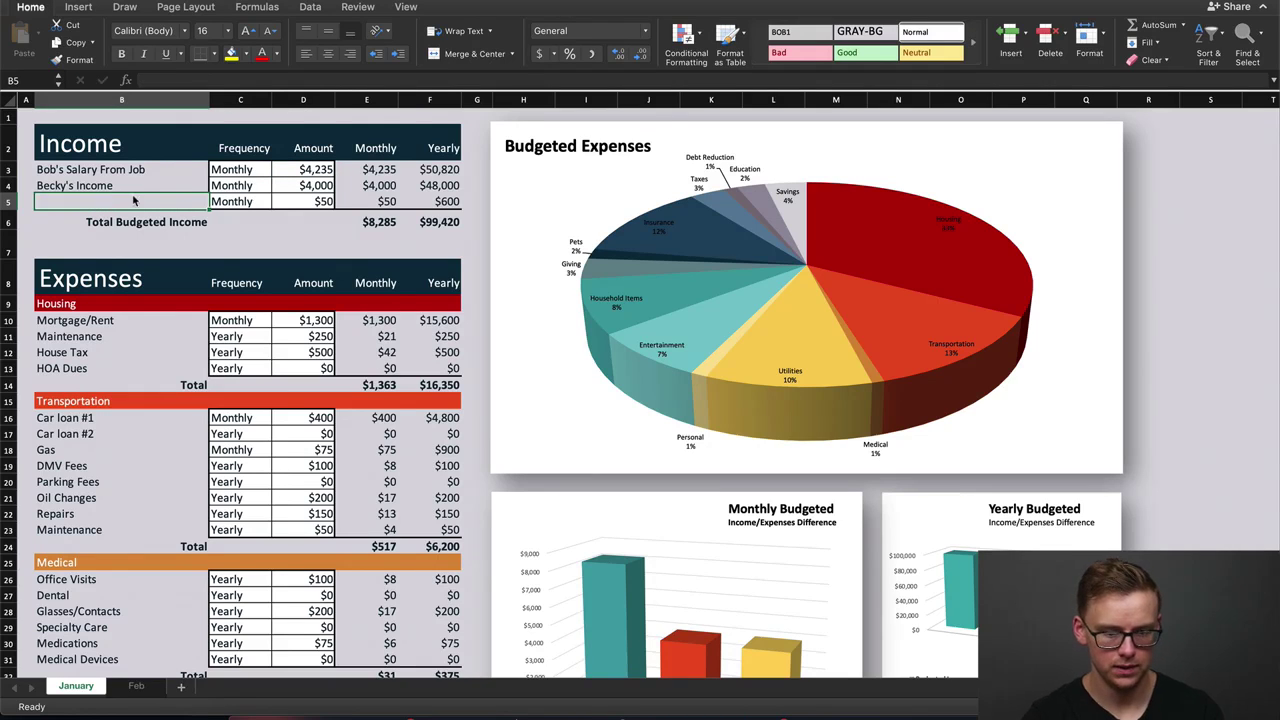
{"action": "type", "text": "Bo"}
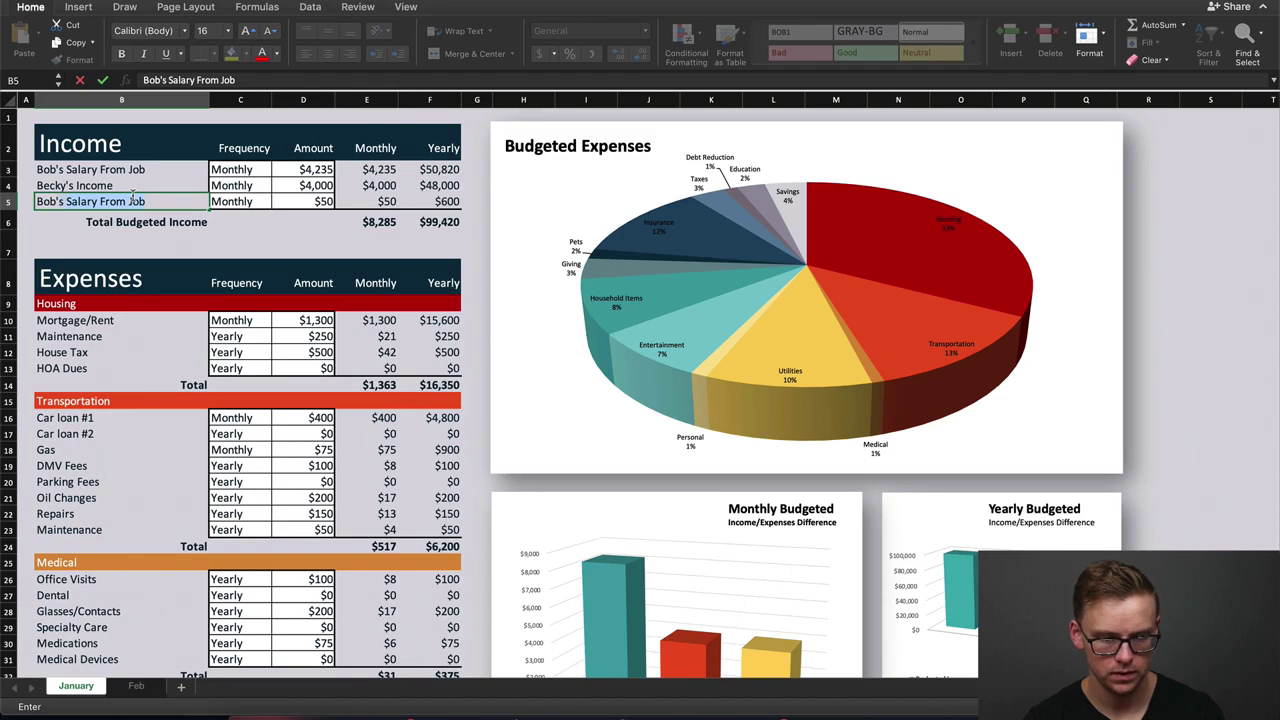
{"action": "type", "text": "b's Side Hustle (Tutoring"}
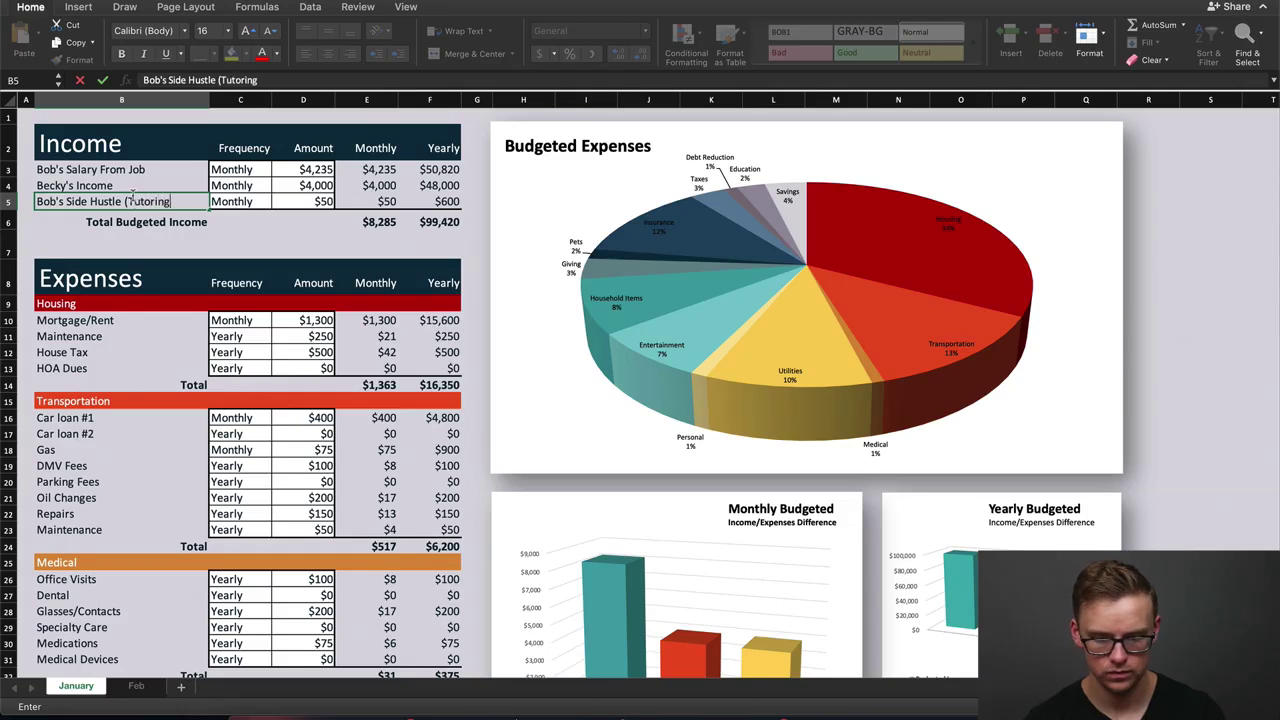
{"action": "type", "text": ")"}
{"action": "left_click", "coordinate": [244, 200]}
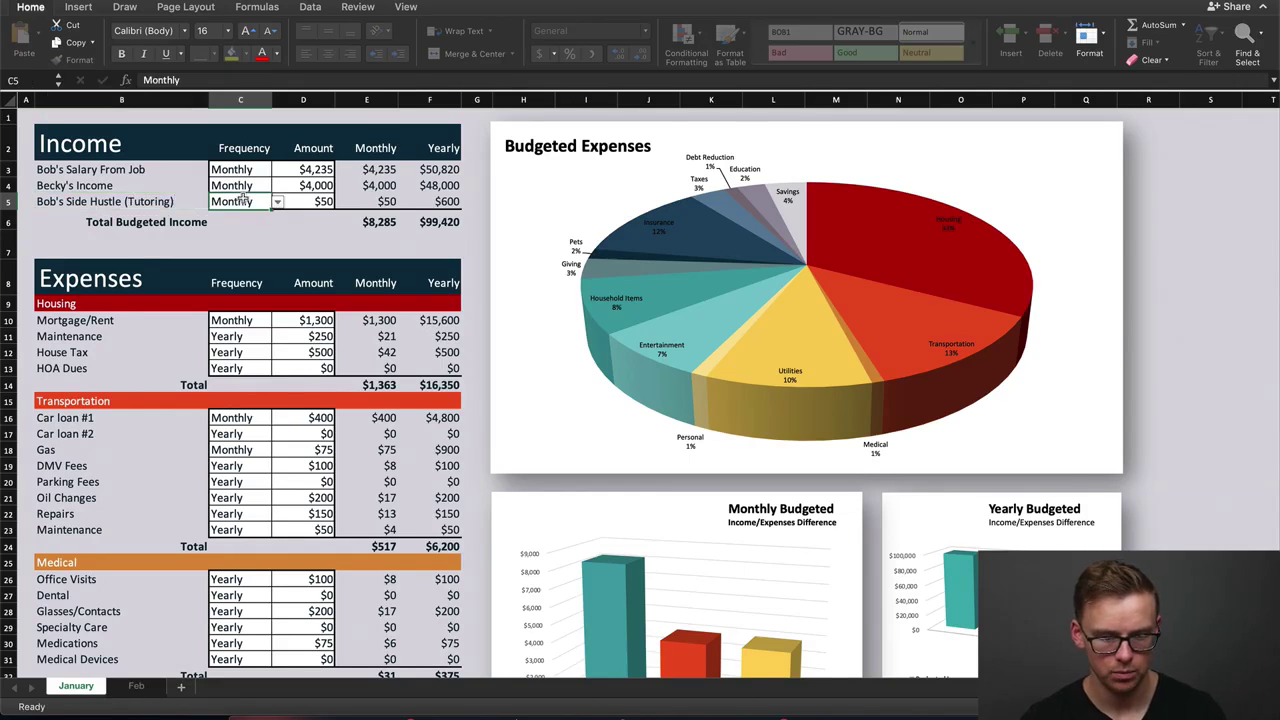
Step: Set the Side Hustle (Tutoring) row's amount to 5000 and check the effect on the budget charts
{"action": "left_click", "coordinate": [324, 201]}
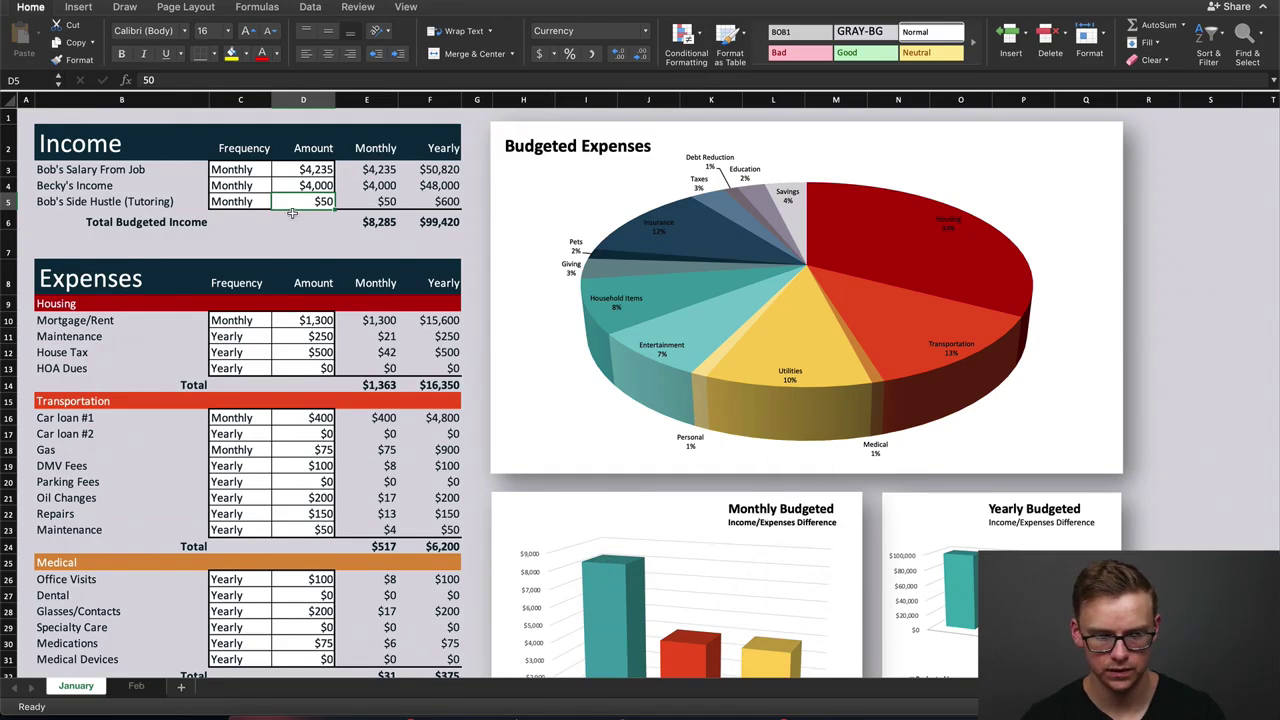
{"action": "double_click", "coordinate": [330, 201]}
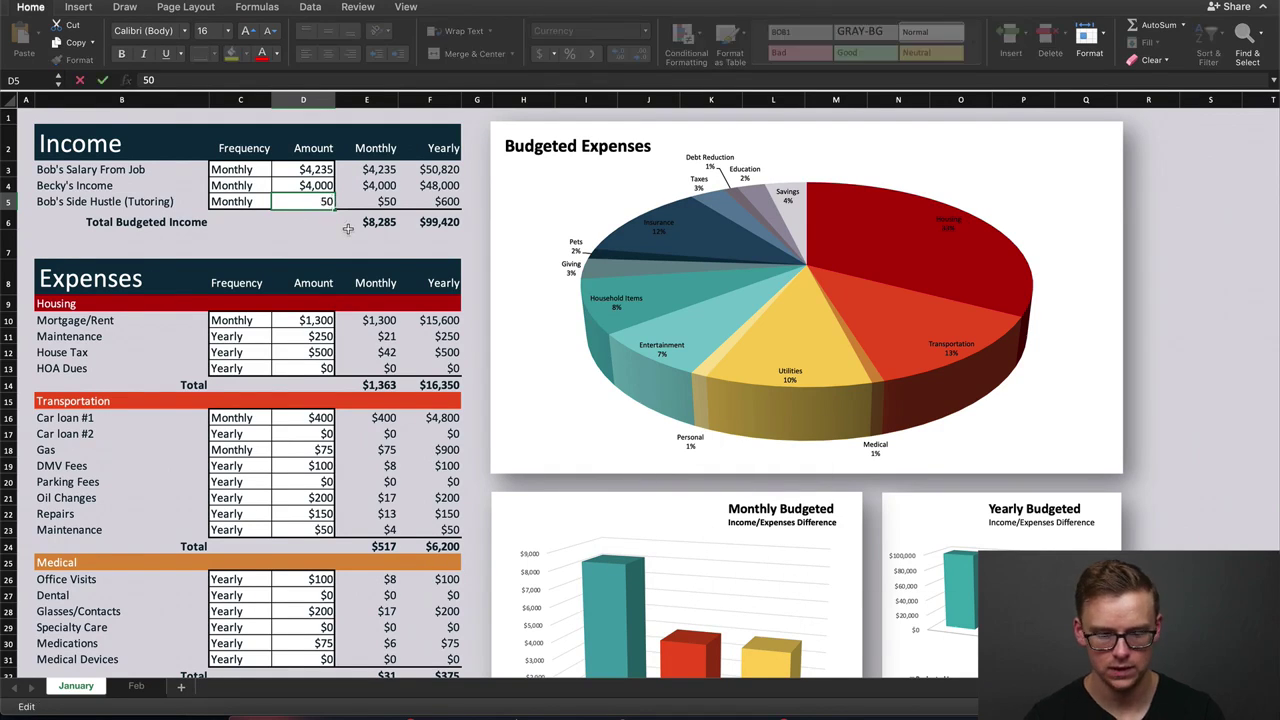
{"action": "type", "text": "00"}
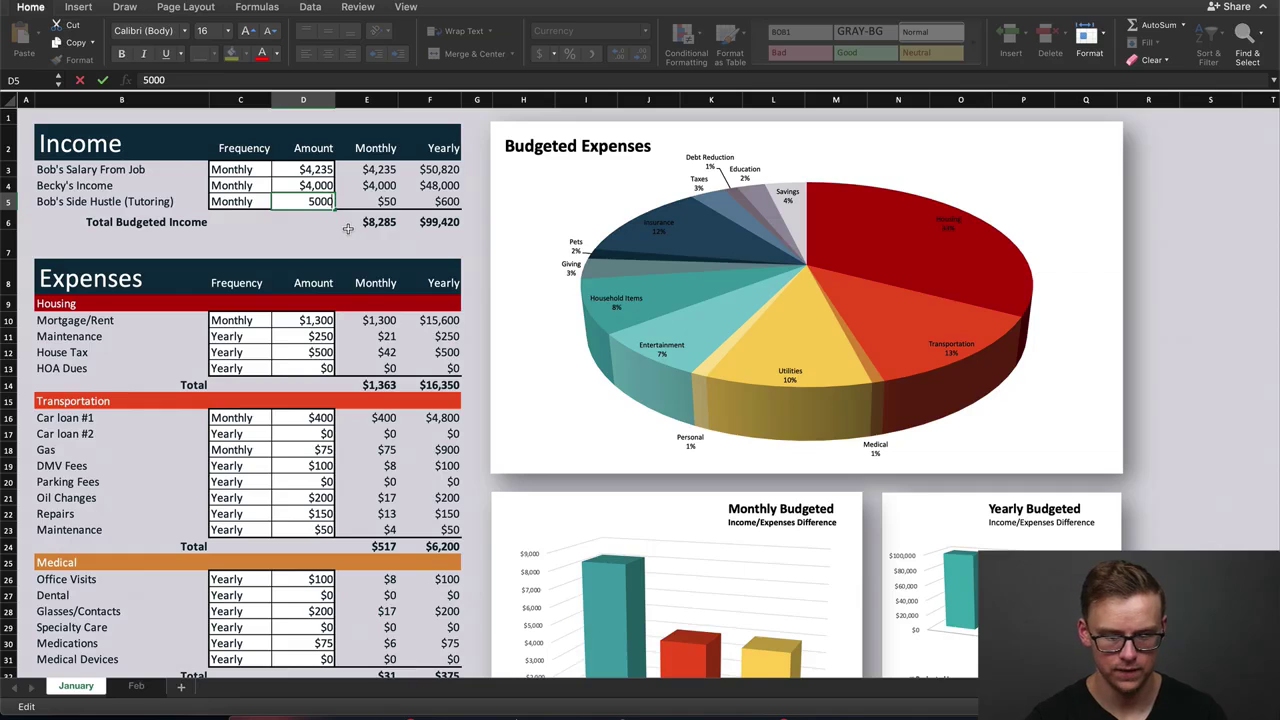
{"action": "left_click", "coordinate": [315, 320]}
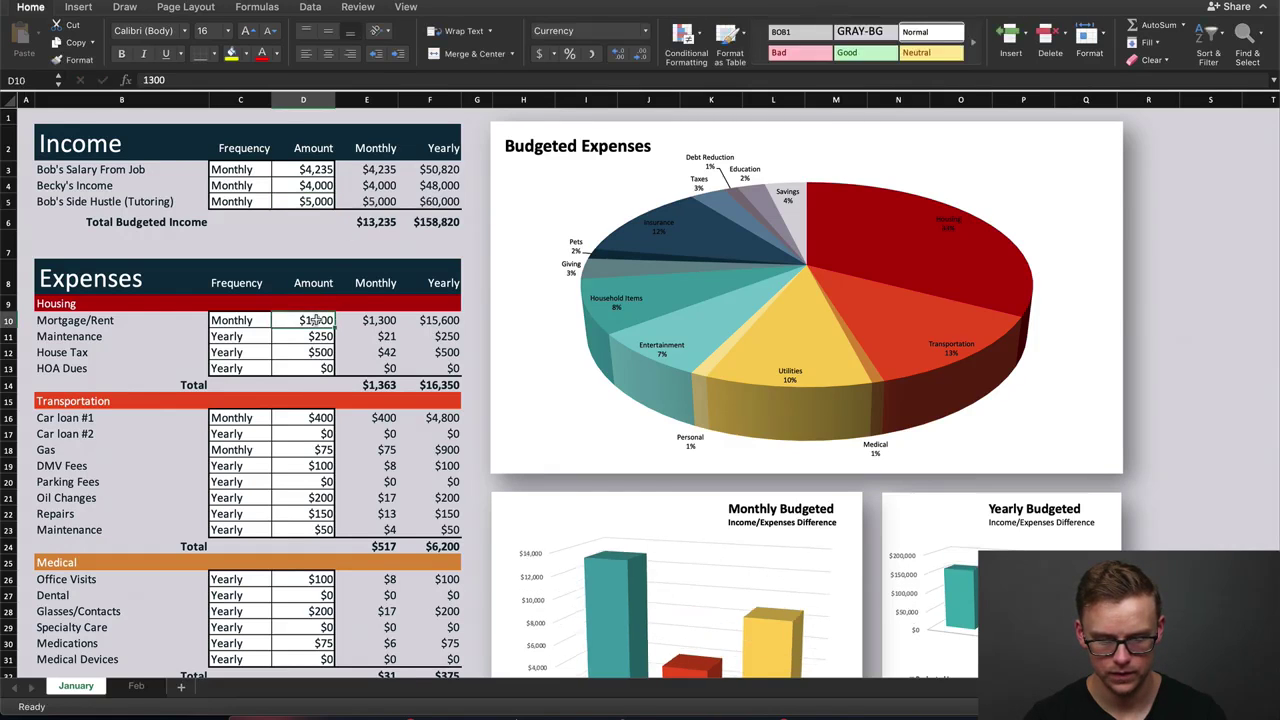
{"action": "scroll", "coordinate": [515, 300], "scroll_direction": "down", "scroll_amount": 3}
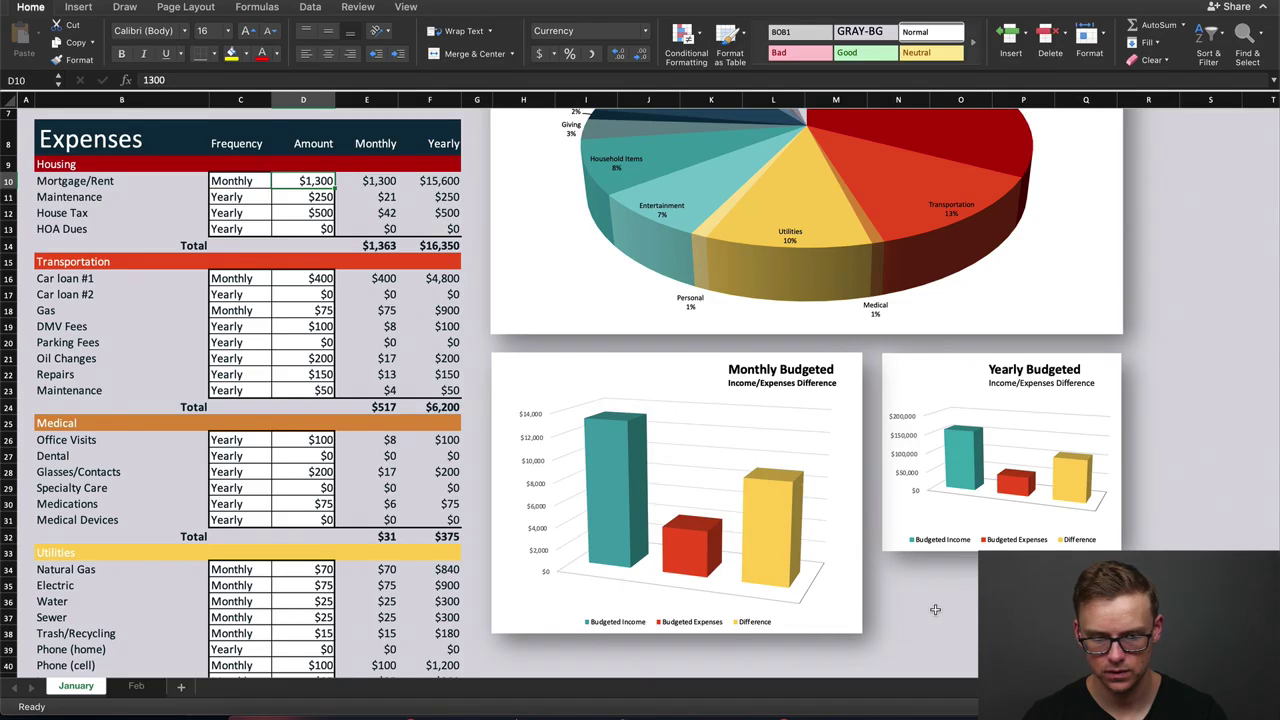
{"action": "scroll", "coordinate": [934, 609], "scroll_direction": "up", "scroll_amount": 2}
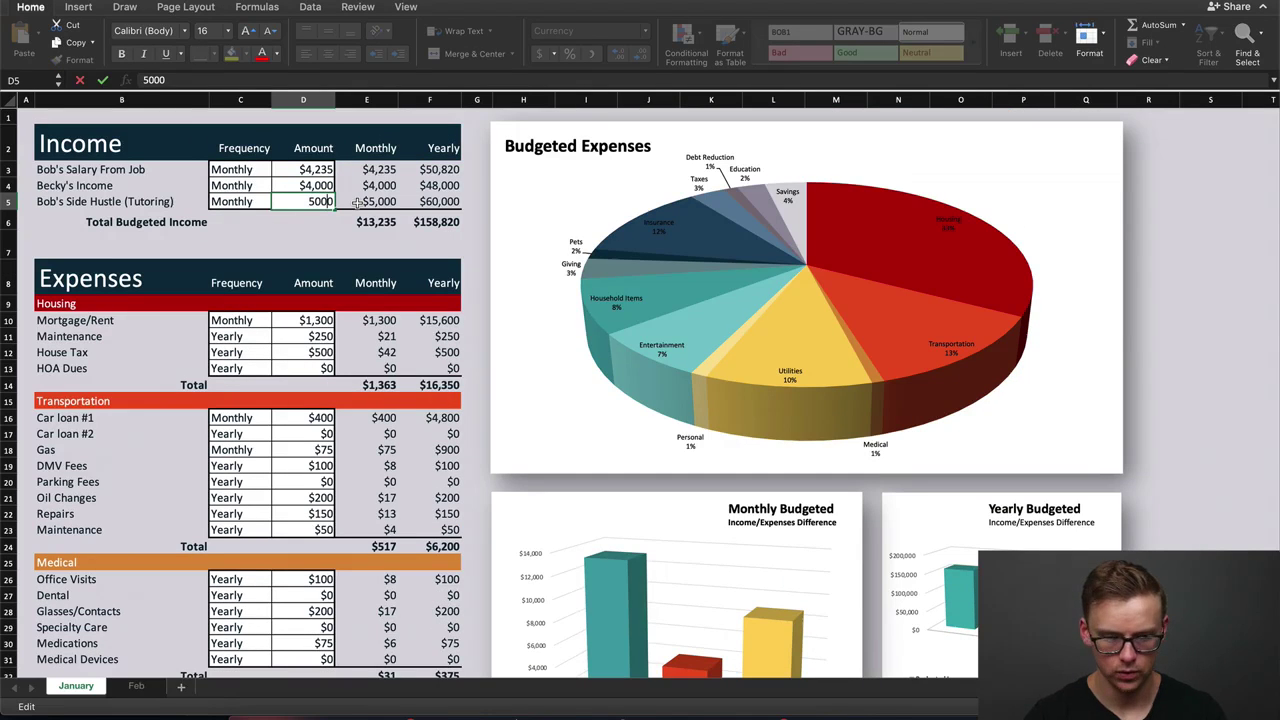
Step: Set the Side Hustle (Tutoring) row's amount to 50 and check the effect on the budget charts
{"action": "left_click", "coordinate": [325, 201]}
{"action": "type", "text": "50"}
{"action": "scroll", "coordinate": [1194, 379], "scroll_direction": "down", "scroll_amount": 5}
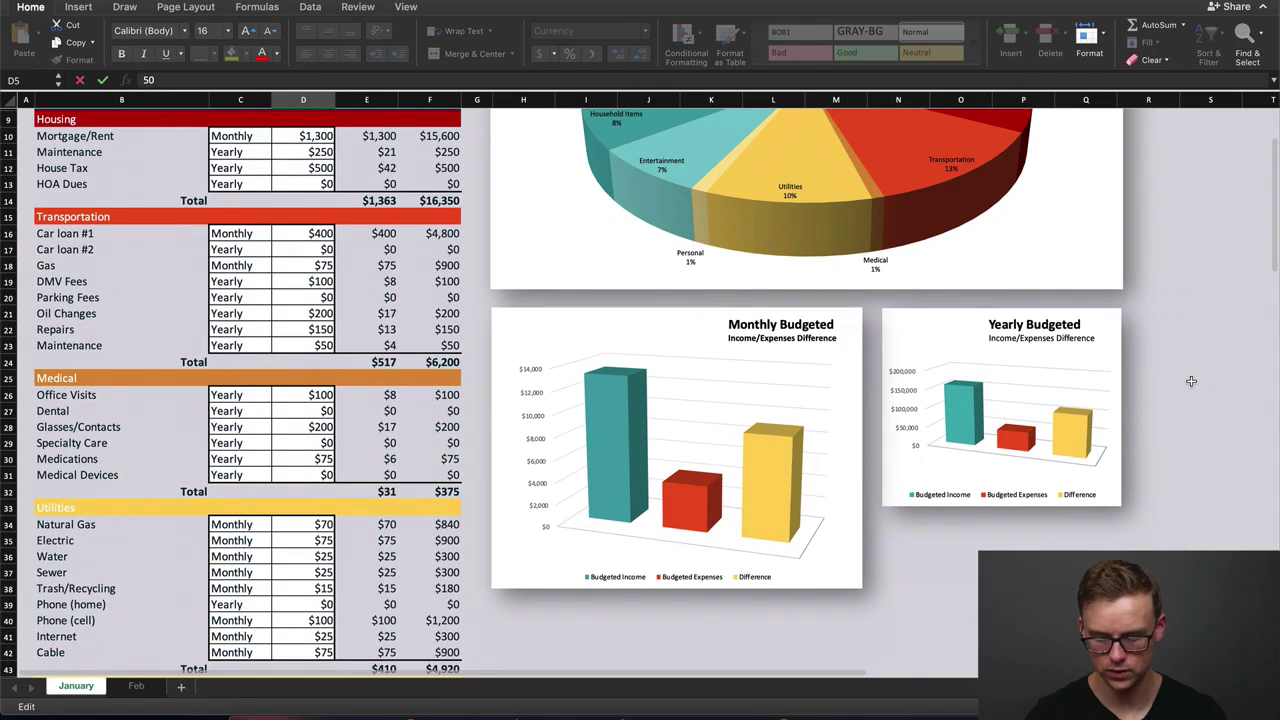
{"action": "key", "text": "Return"}
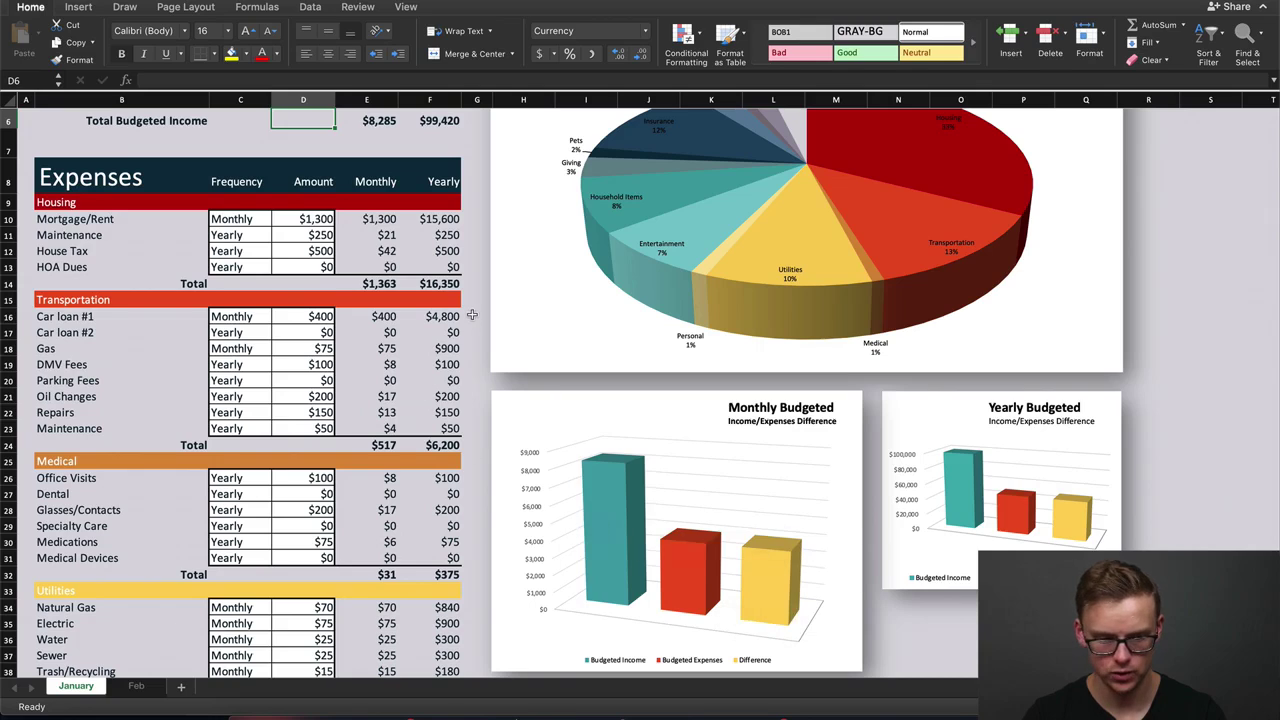
{"action": "scroll", "coordinate": [471, 316], "scroll_direction": "up", "scroll_amount": 3}
Step: Insert a blank row above the Side Hustle (Tutoring) row in the income section
{"action": "left_click", "coordinate": [9, 201]}
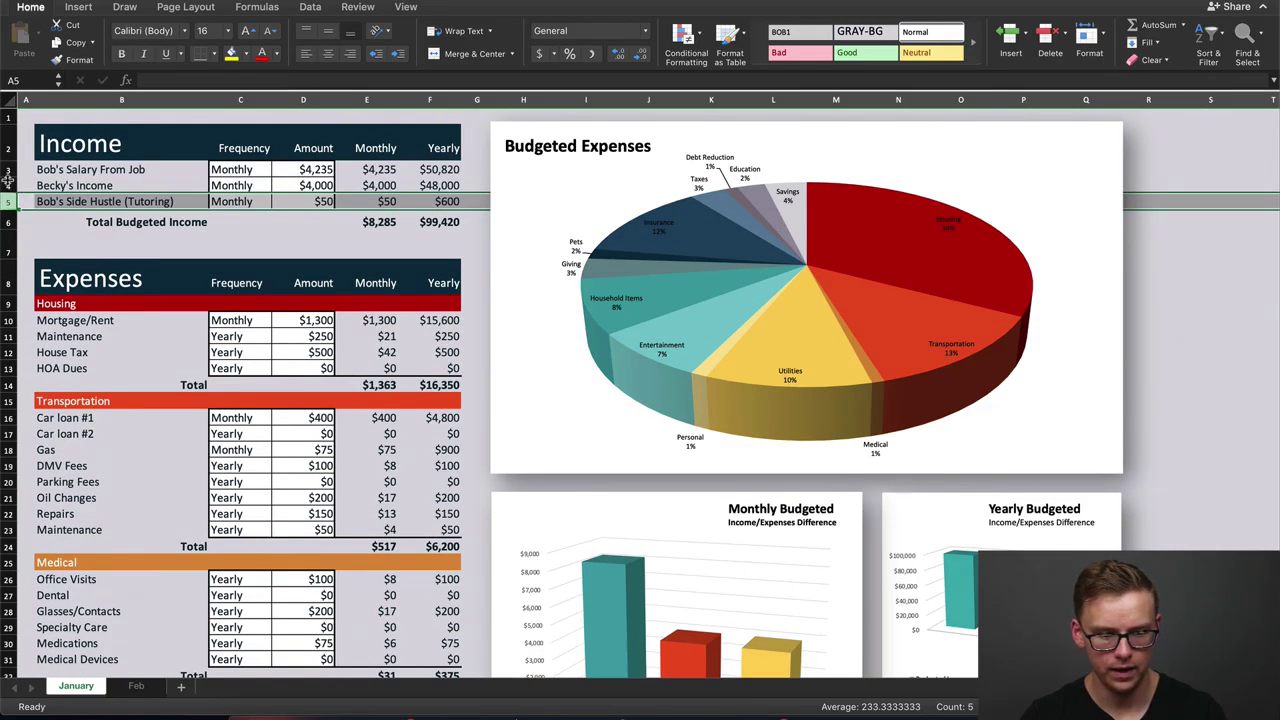
{"action": "left_click", "coordinate": [11, 209]}
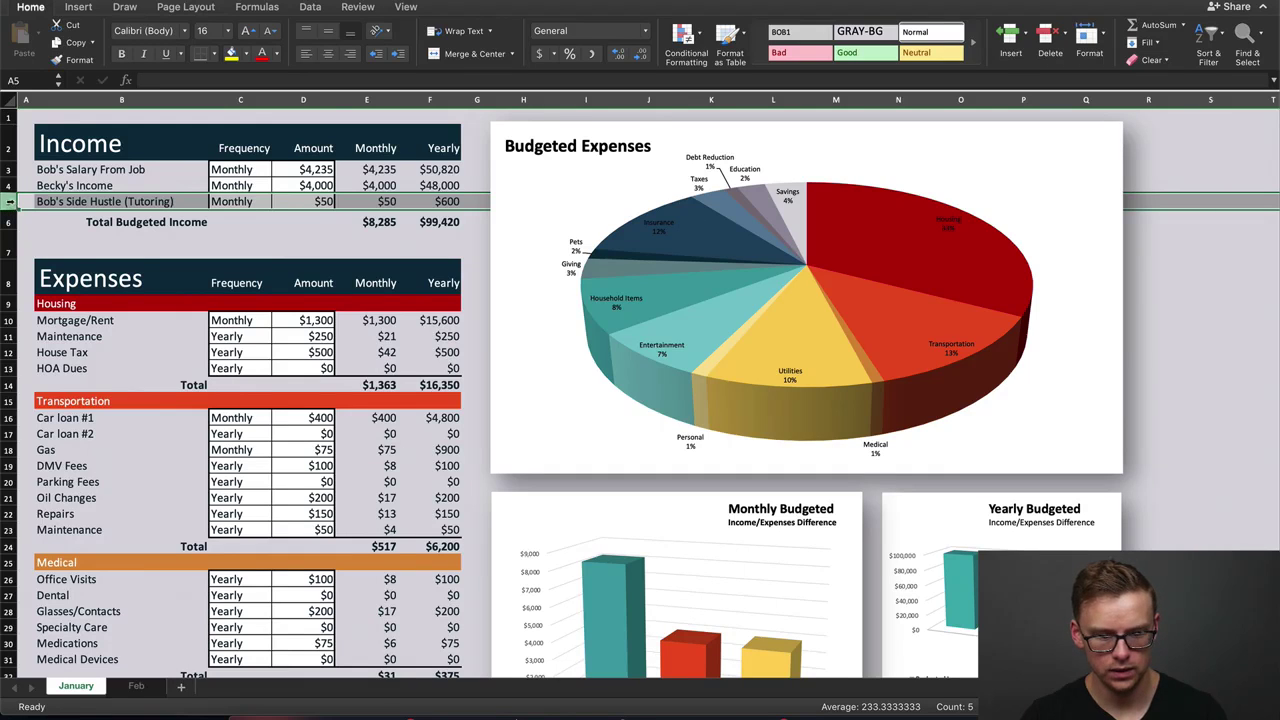
{"action": "right_click", "coordinate": [12, 204]}
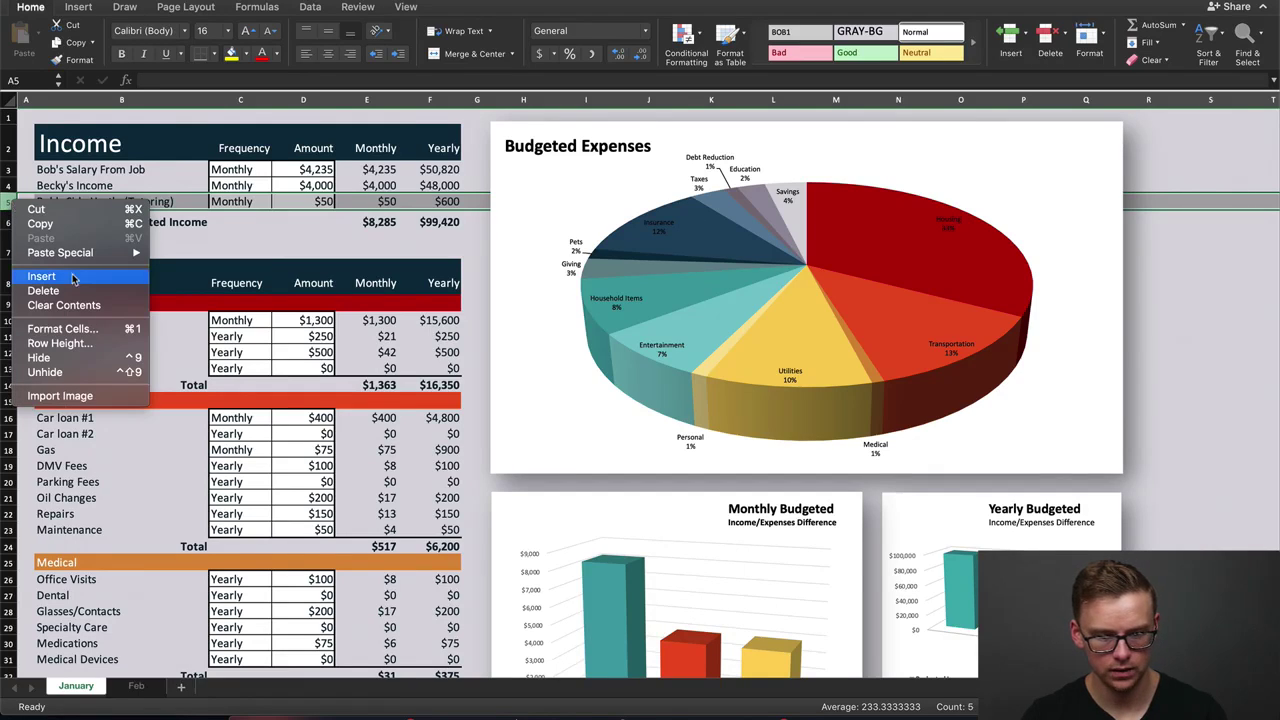
{"action": "key", "text": "Escape"}
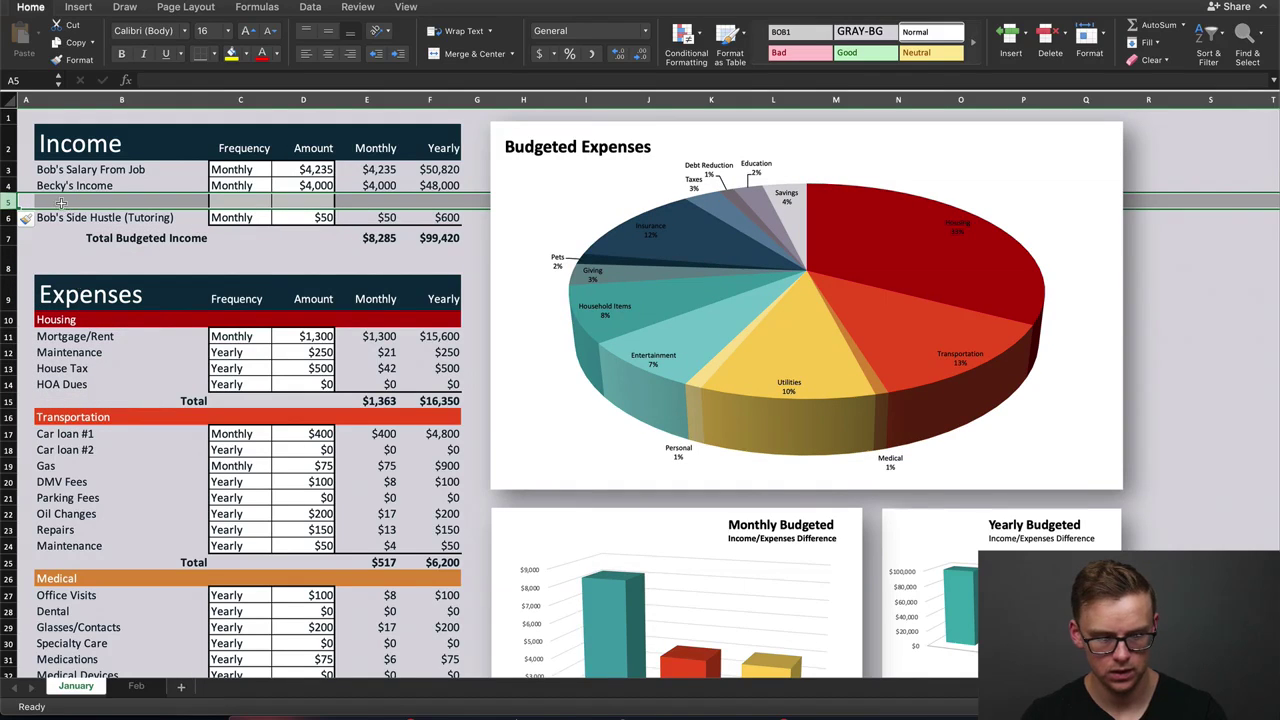
Step: Label the new income row as the second earner's "Side Hustle (Consulting)", including the earner's first name
{"action": "left_click", "coordinate": [61, 203]}
{"action": "type", "text": "Be"}
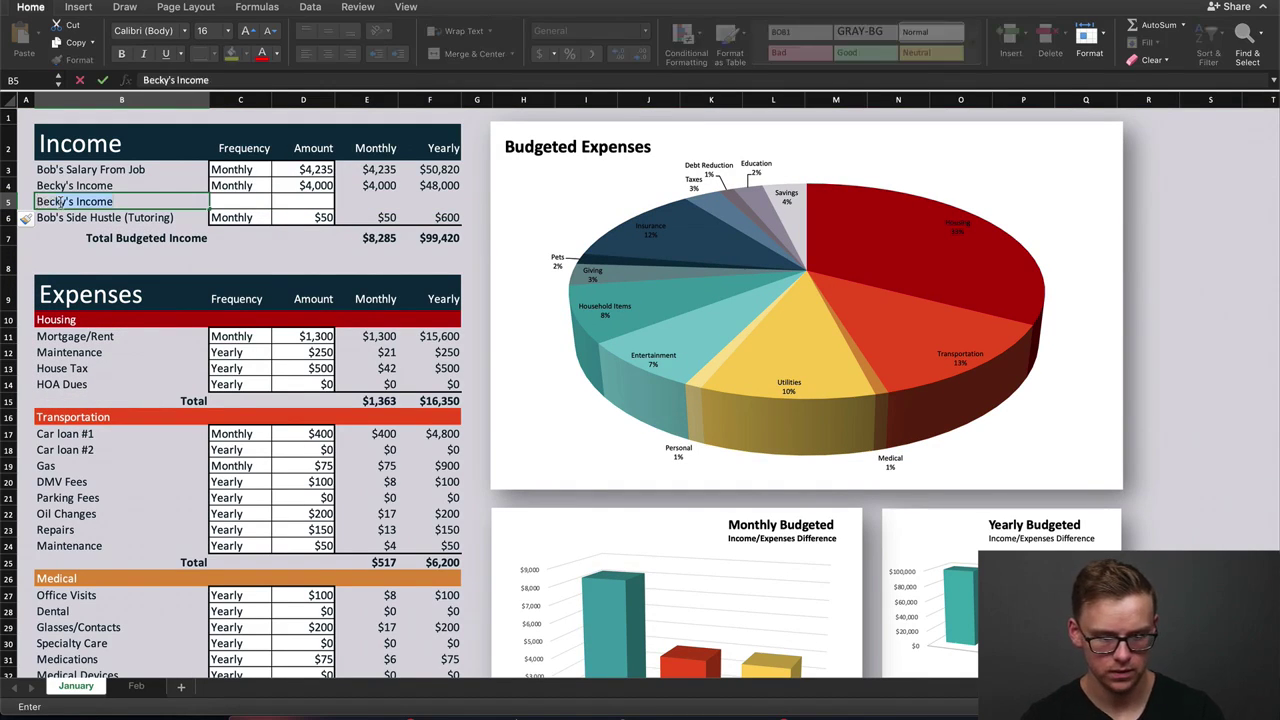
{"action": "type", "text": "cky's Si"}
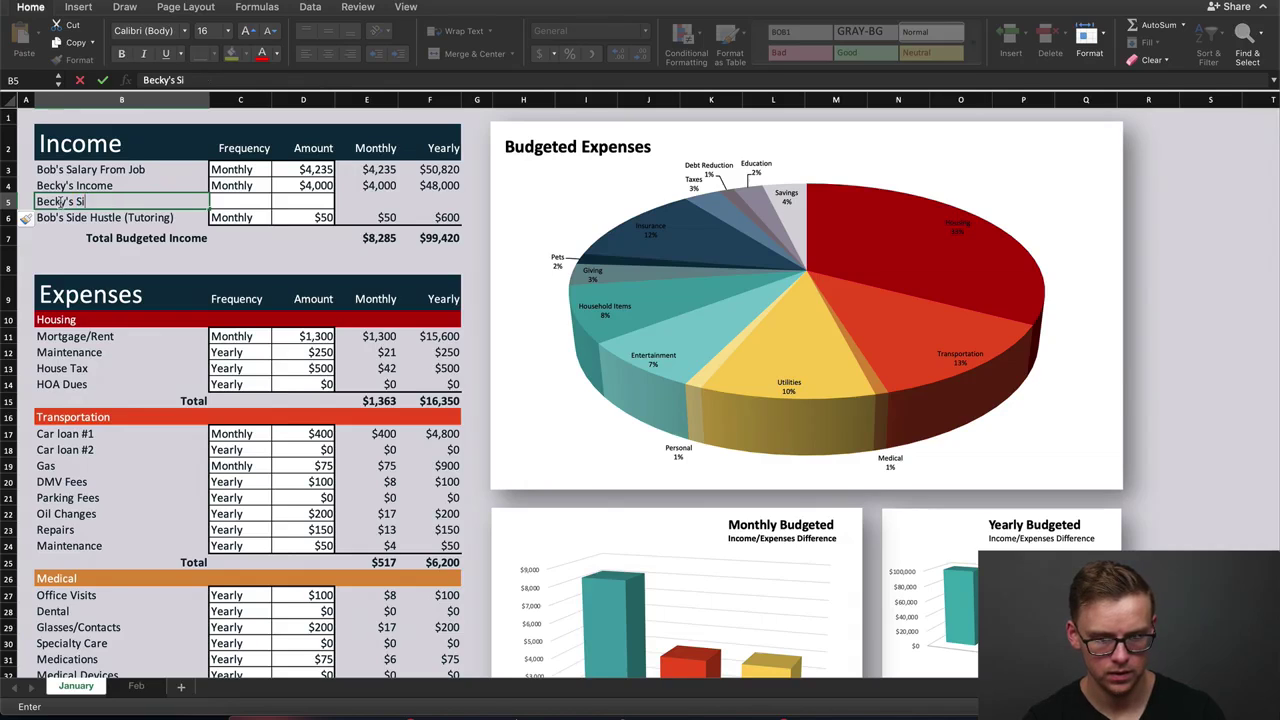
{"action": "type", "text": "de Hustle ("}
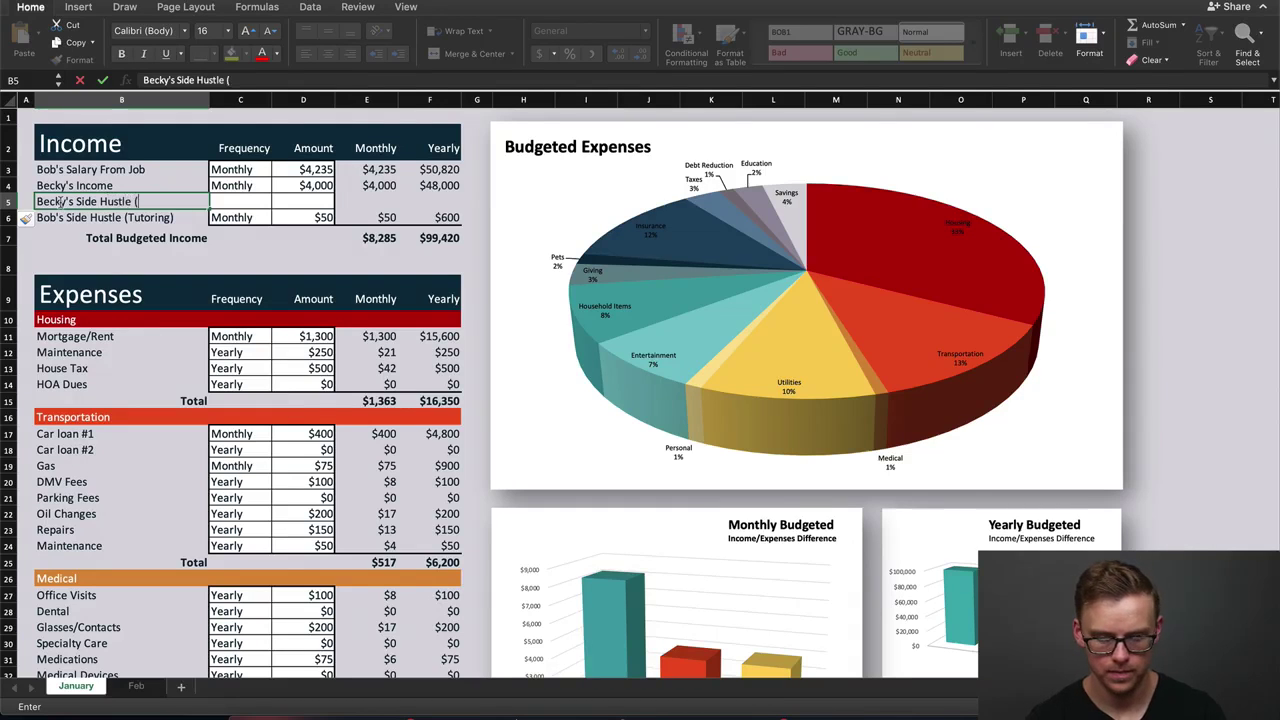
{"action": "type", "text": "Consulting)"}
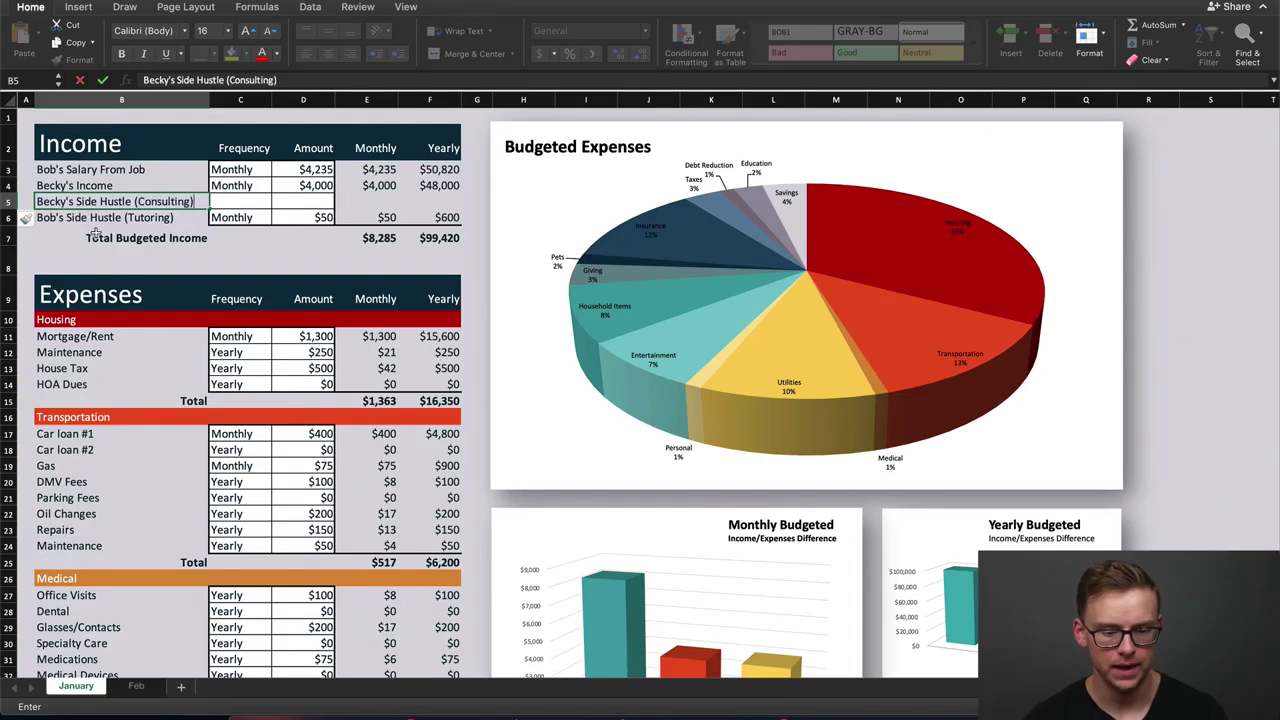
Step: Set the Side Hustle (Consulting) row's frequency to Monthly and its amount to 1000
{"action": "left_click", "coordinate": [247, 200]}
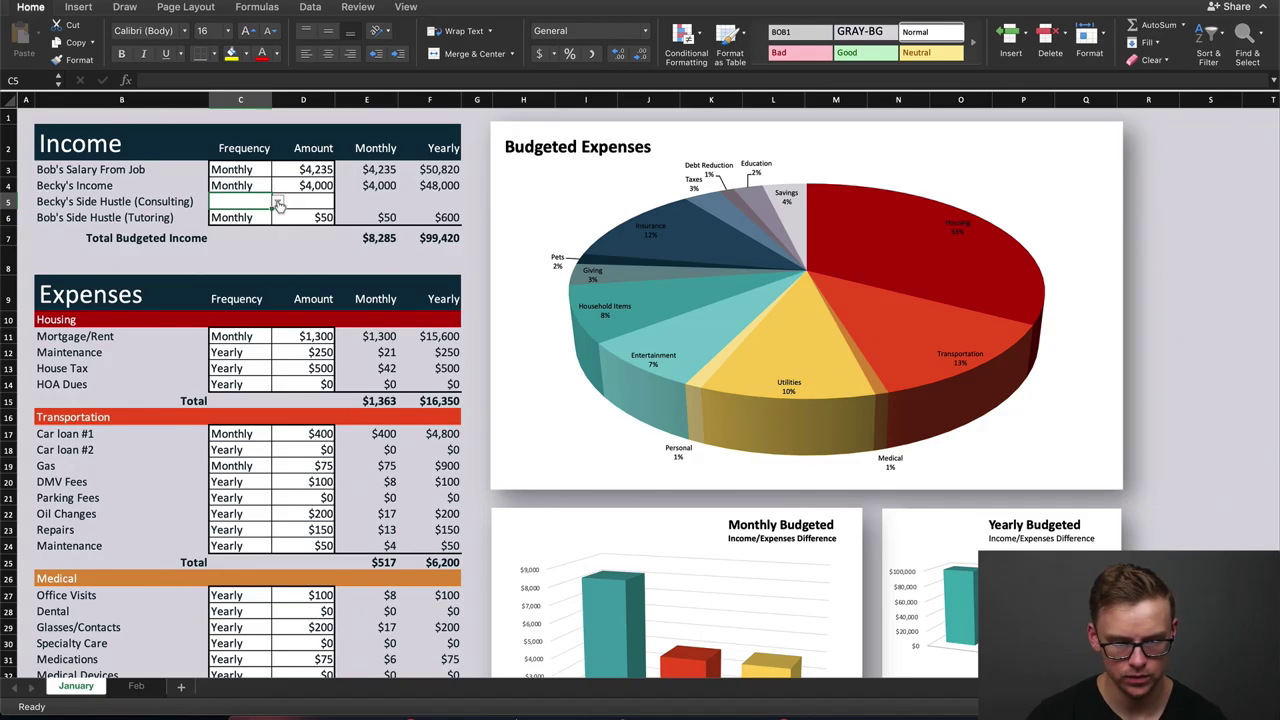
{"action": "left_click", "coordinate": [278, 203]}
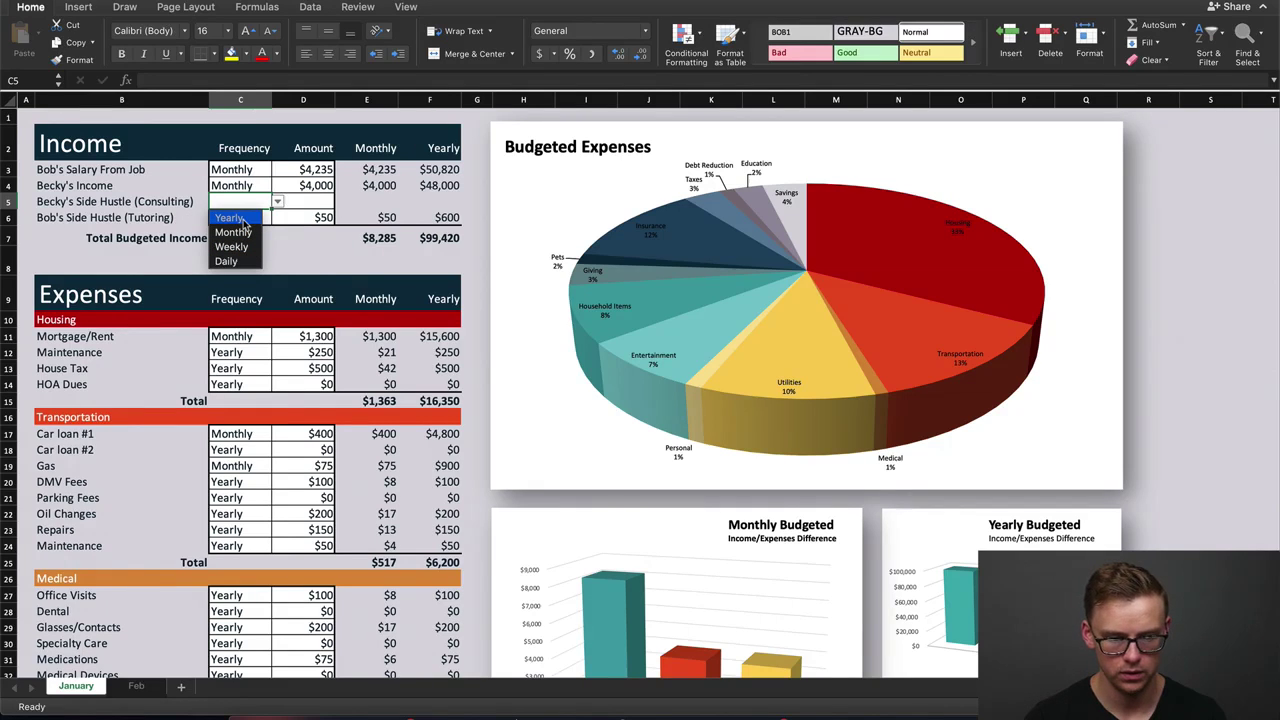
{"action": "left_click", "coordinate": [233, 232]}
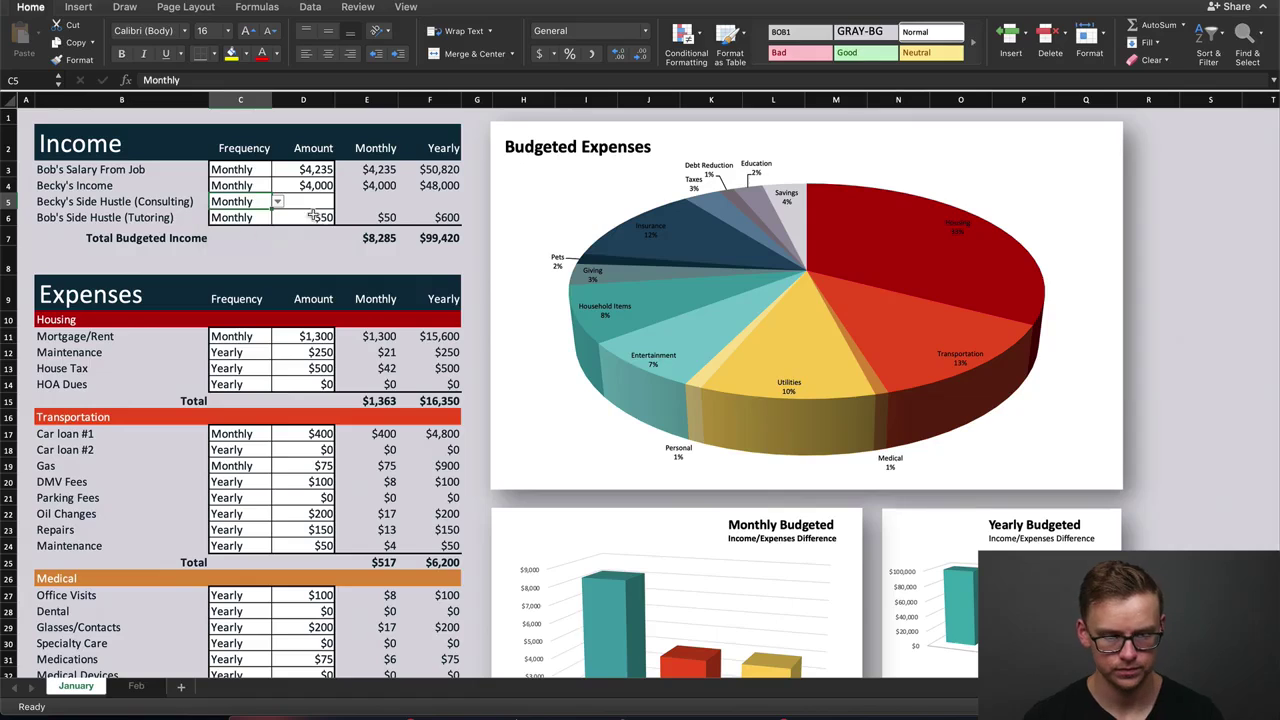
{"action": "left_click", "coordinate": [314, 205]}
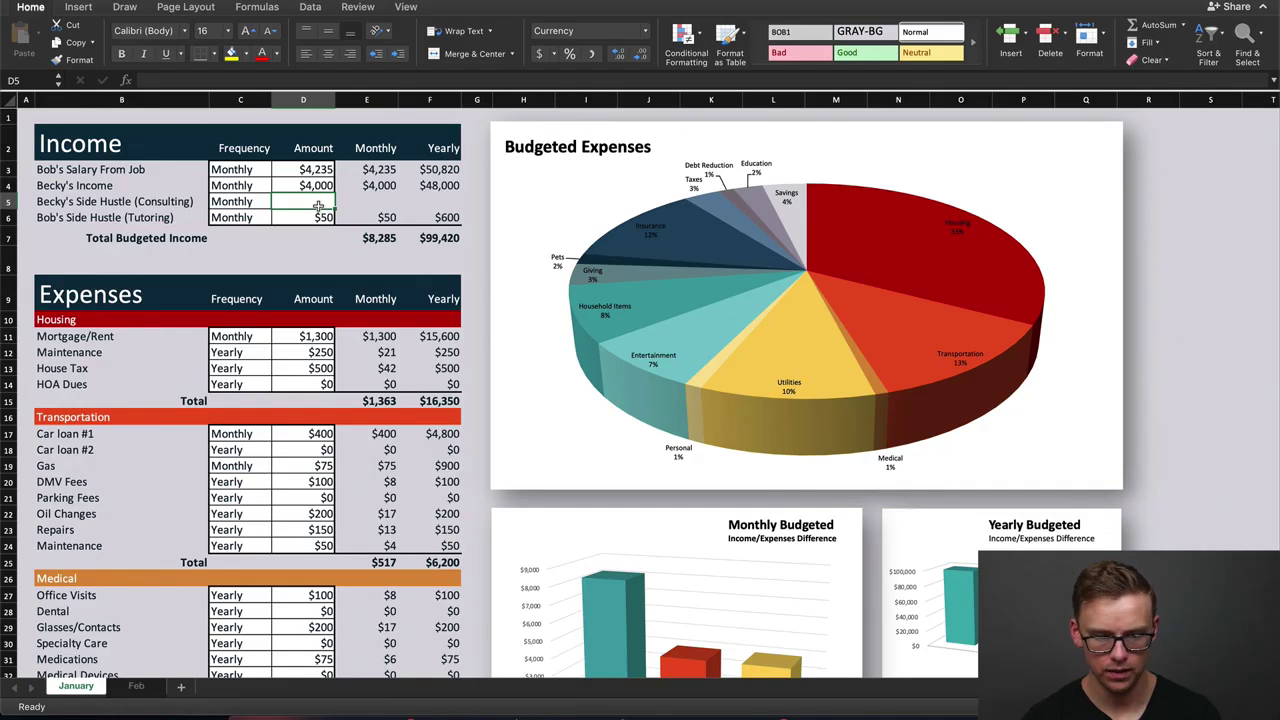
{"action": "type", "text": "1000"}
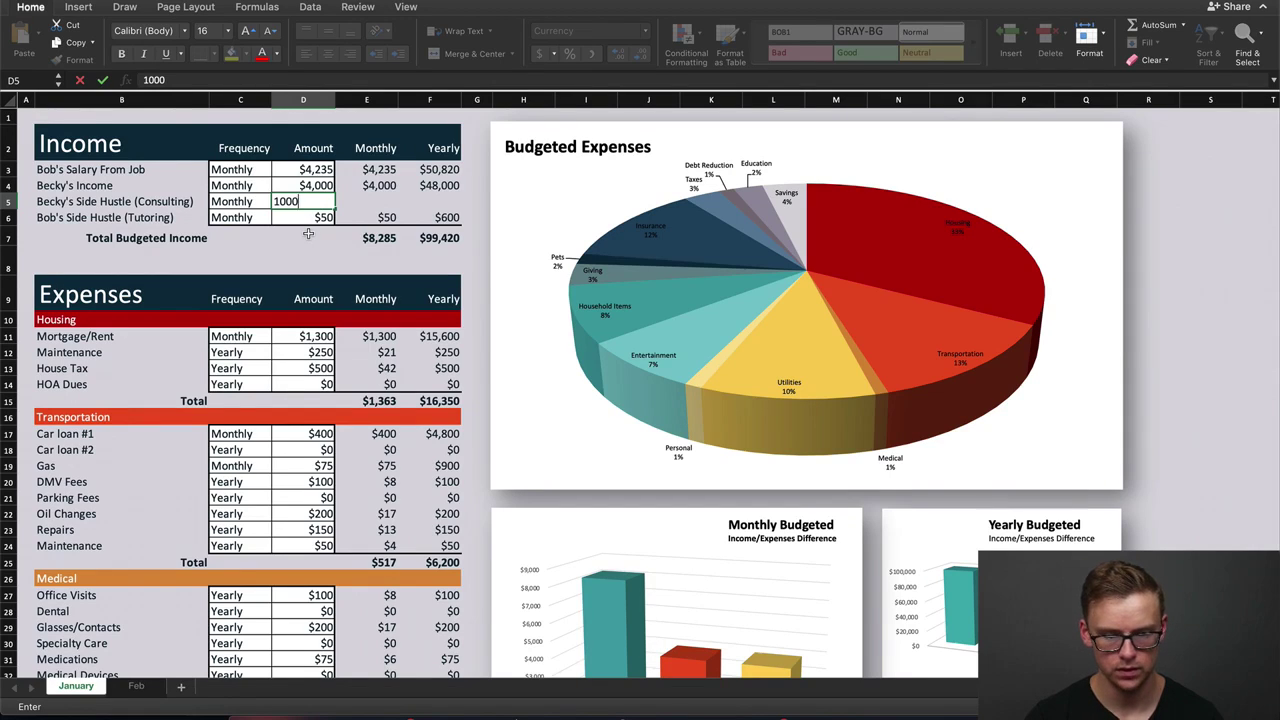
{"action": "left_click", "coordinate": [308, 234]}
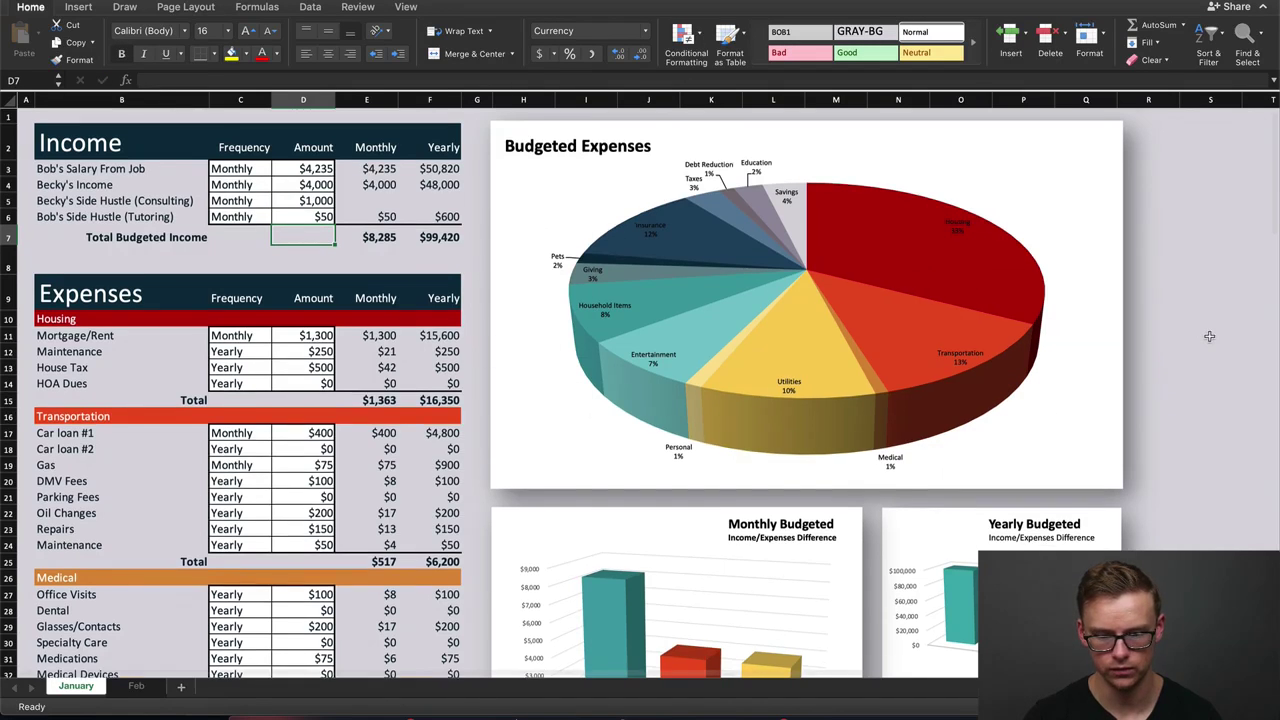
{"action": "scroll", "coordinate": [1209, 336], "scroll_direction": "down", "scroll_amount": 3}
{"action": "scroll", "coordinate": [1209, 336], "scroll_direction": "up", "scroll_amount": 3}
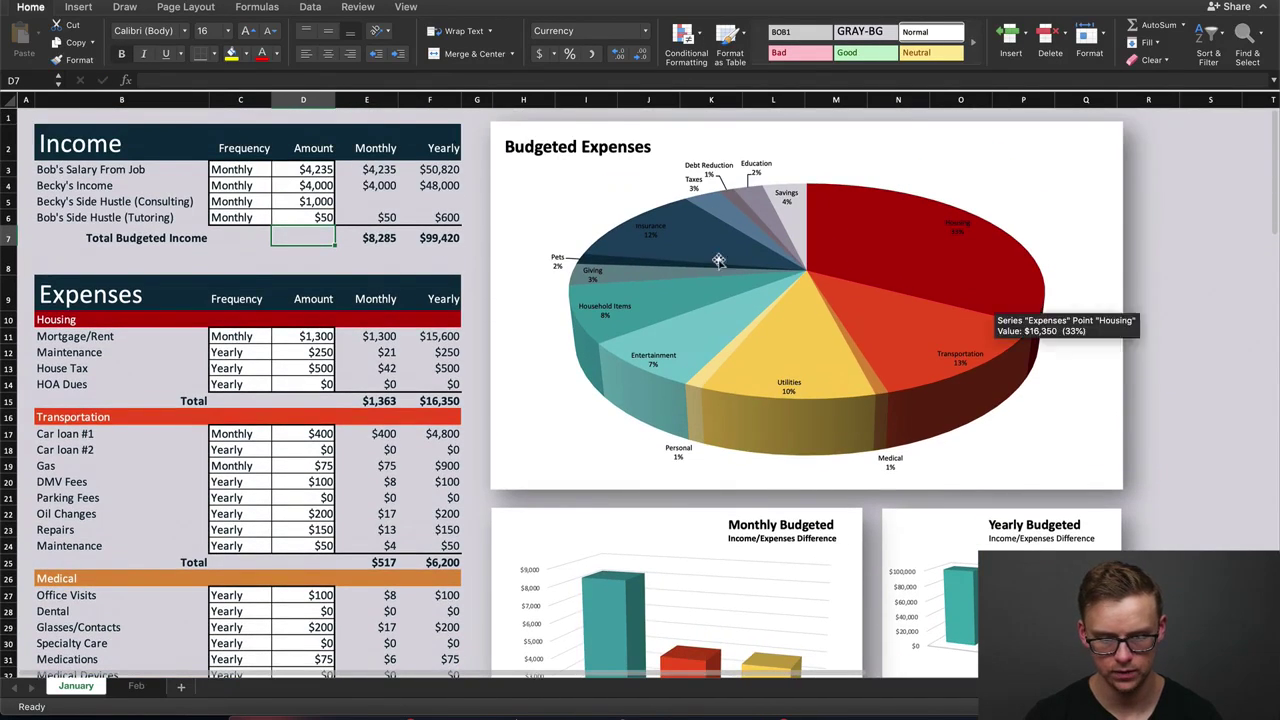
Step: Copy the monthly and yearly formulas from the row above into the Side Hustle (Consulting) row and check the charts
{"action": "left_click", "coordinate": [368, 187]}
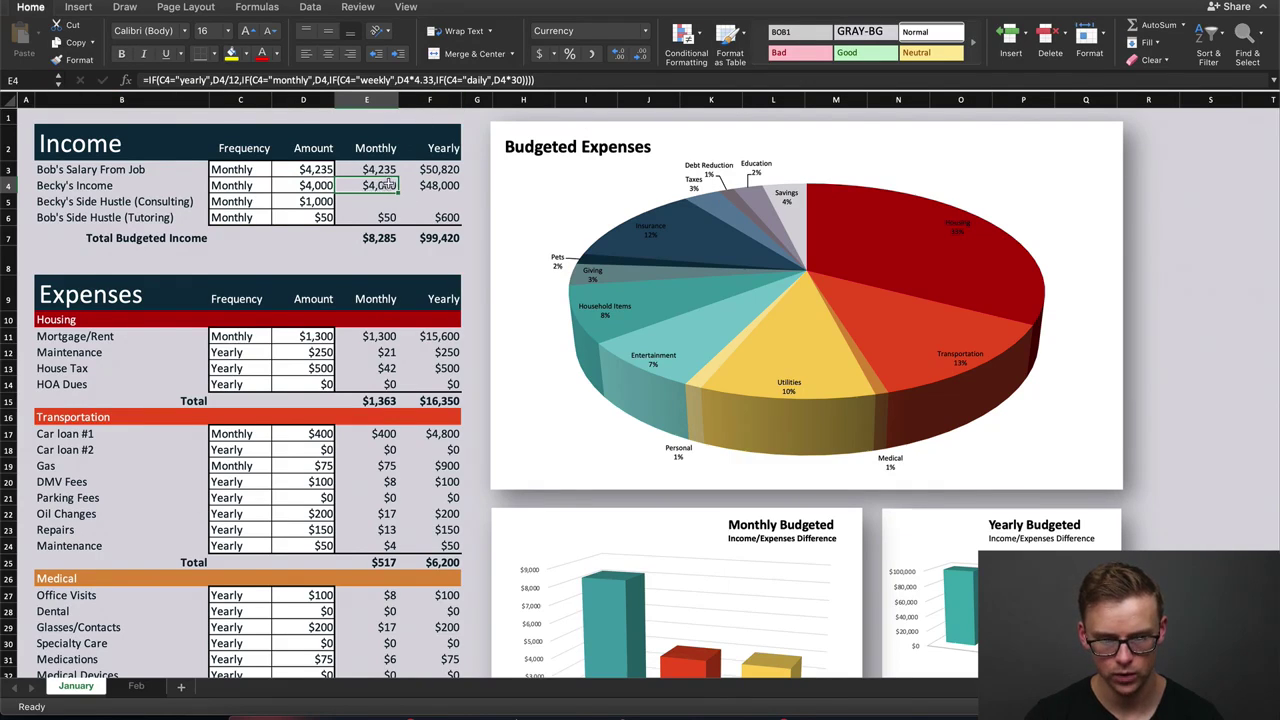
{"action": "left_click_drag", "start_coordinate": [398, 193], "coordinate": [395, 209]}
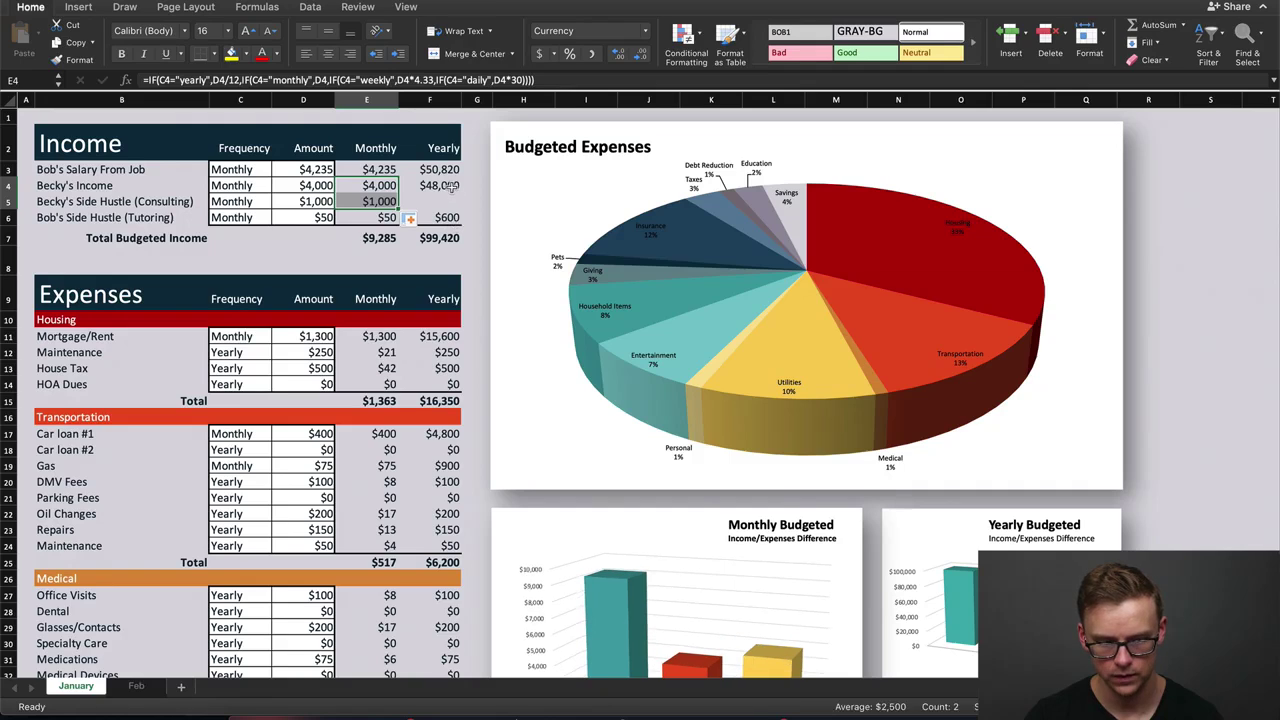
{"action": "left_click", "coordinate": [450, 187]}
{"action": "left_click_drag", "start_coordinate": [459, 192], "coordinate": [458, 202]}
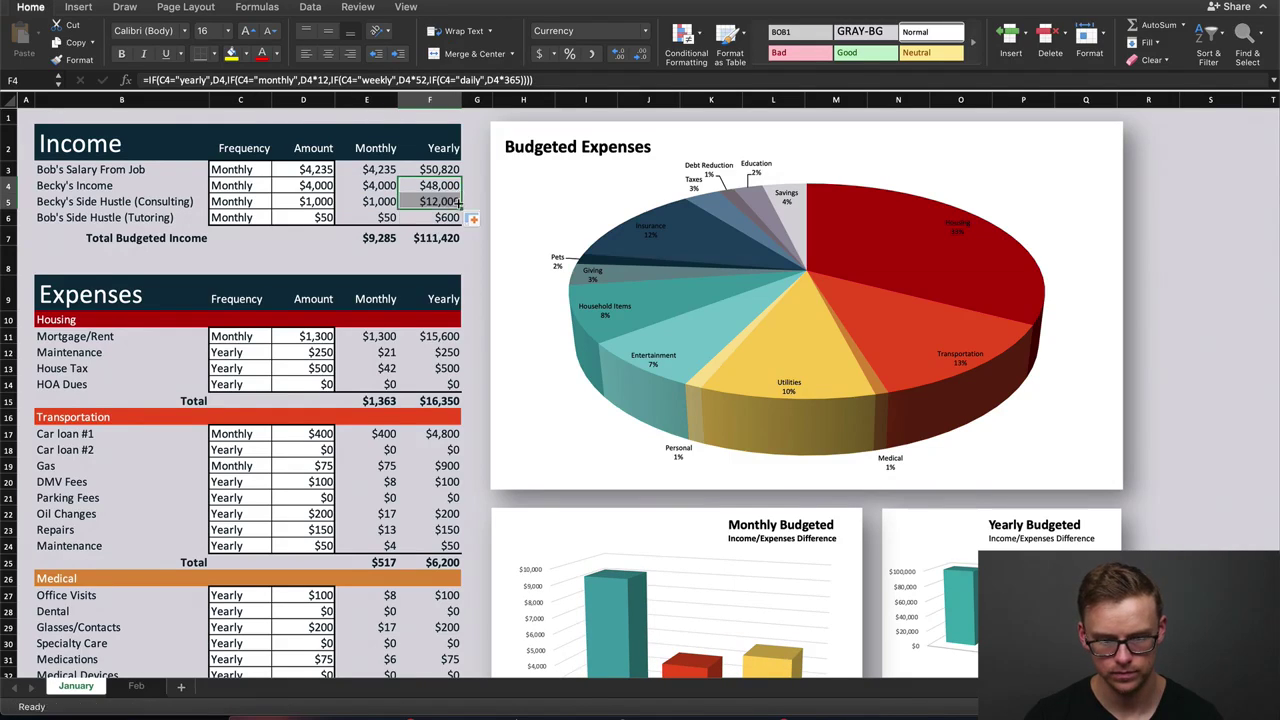
{"action": "left_click", "coordinate": [1192, 296]}
{"action": "scroll", "coordinate": [1192, 296], "scroll_direction": "down", "scroll_amount": 2}
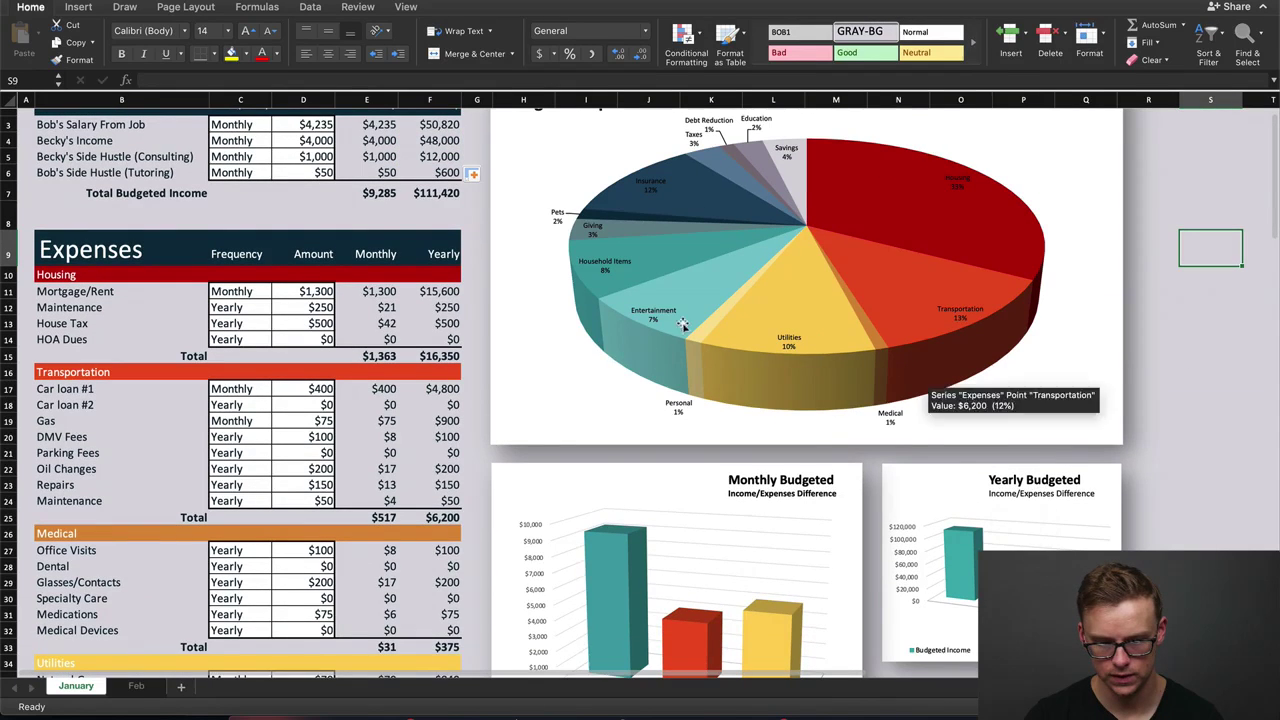
Step: Set the Side Hustle (Consulting) amount to 5000 and check the effect on the monthly and yearly charts
{"action": "scroll", "coordinate": [337, 249], "scroll_direction": "up", "scroll_amount": 2}
{"action": "left_click", "coordinate": [326, 202]}
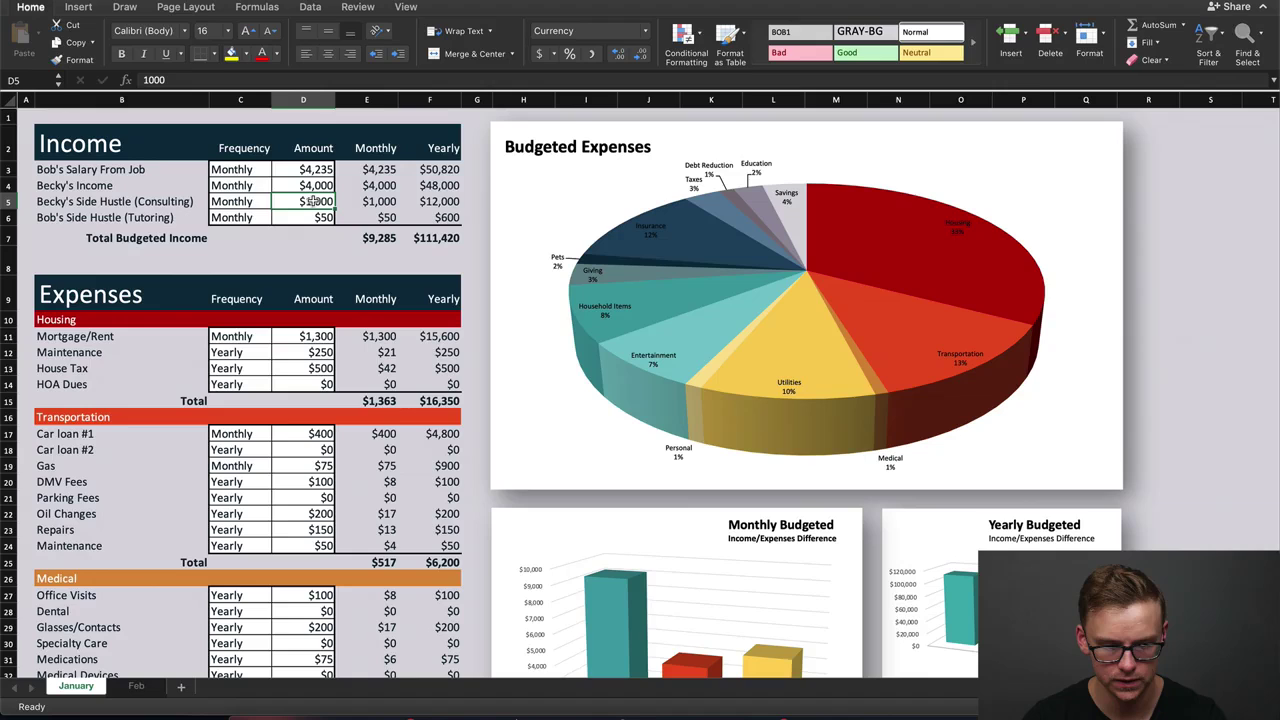
{"action": "double_click", "coordinate": [314, 202]}
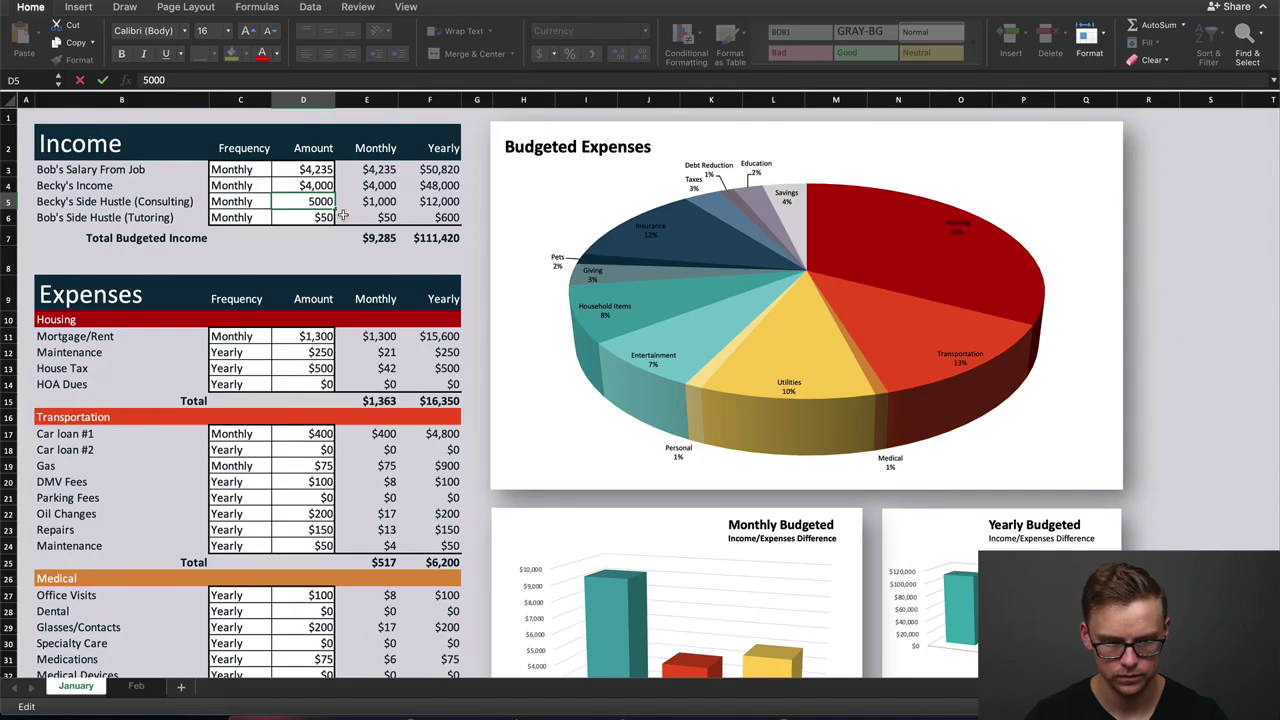
{"action": "scroll", "coordinate": [1179, 306], "scroll_direction": "down", "scroll_amount": 2}
{"action": "scroll", "coordinate": [1179, 306], "scroll_direction": "down", "scroll_amount": 1}
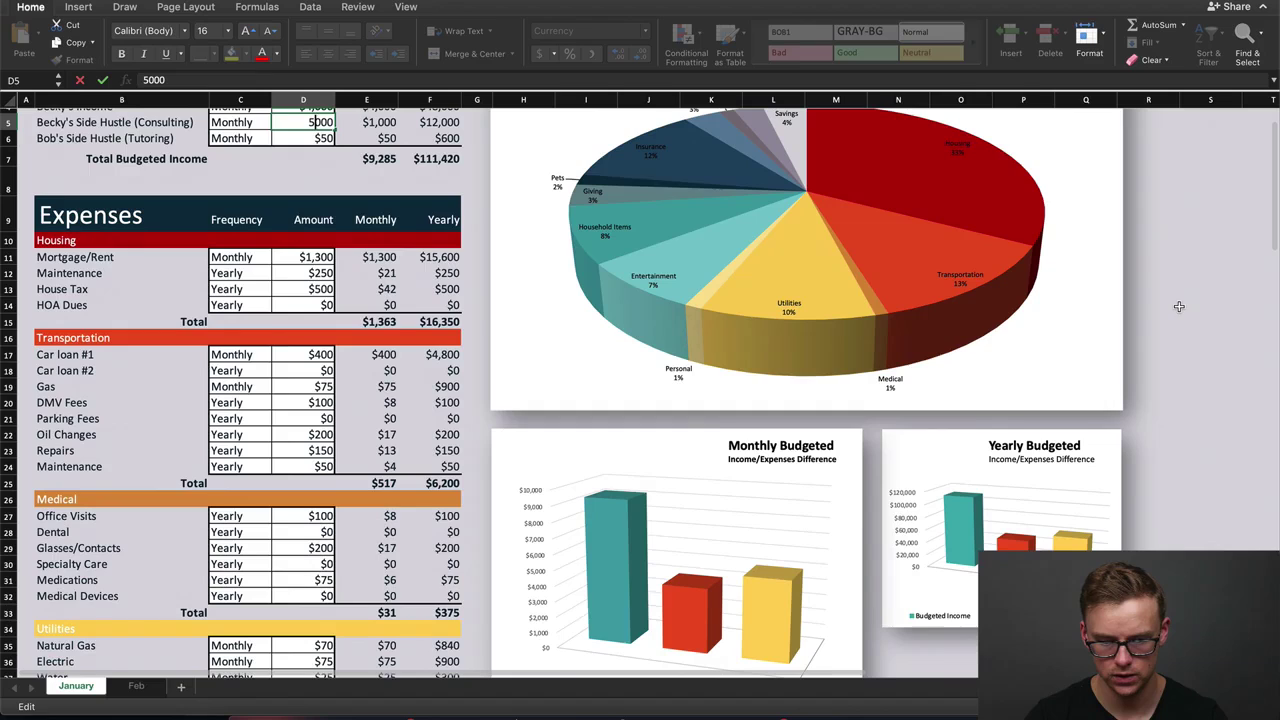
{"action": "key", "text": "Return"}
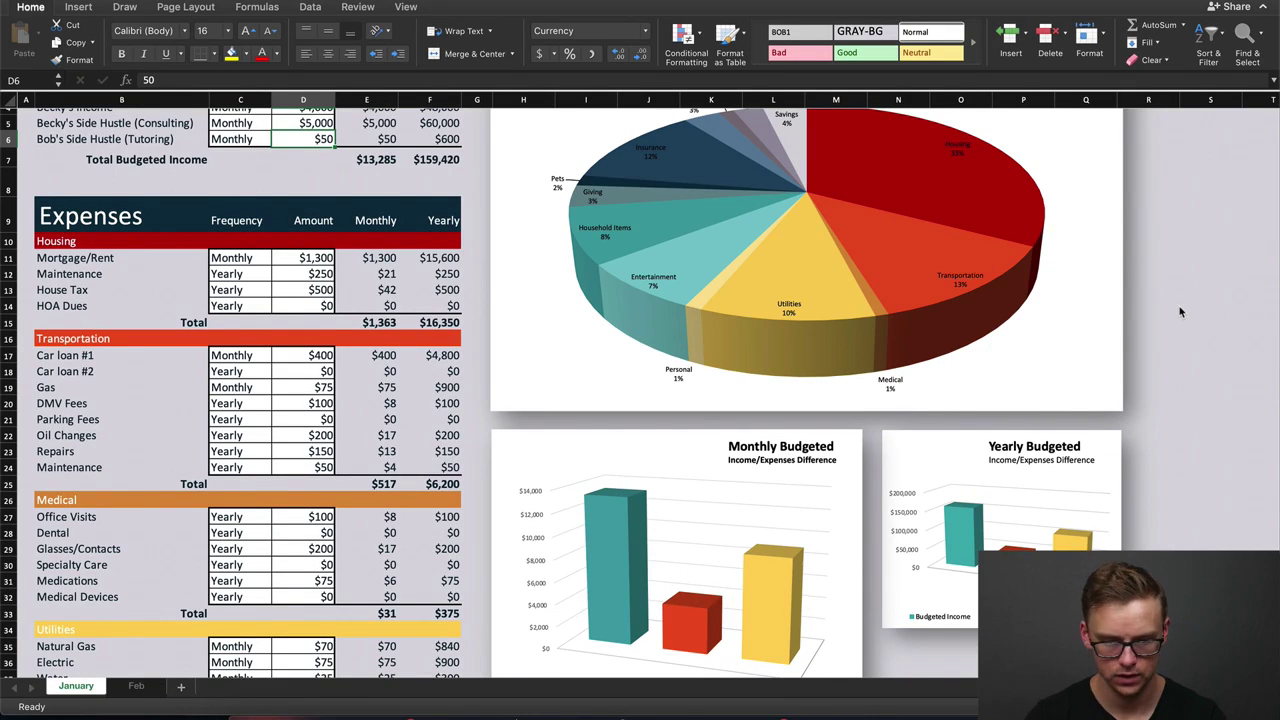
Step: Replace the Side Hustle (Consulting) row's amount with 100
{"action": "scroll", "coordinate": [1179, 312], "scroll_direction": "up", "scroll_amount": 3}
{"action": "left_click", "coordinate": [320, 201]}
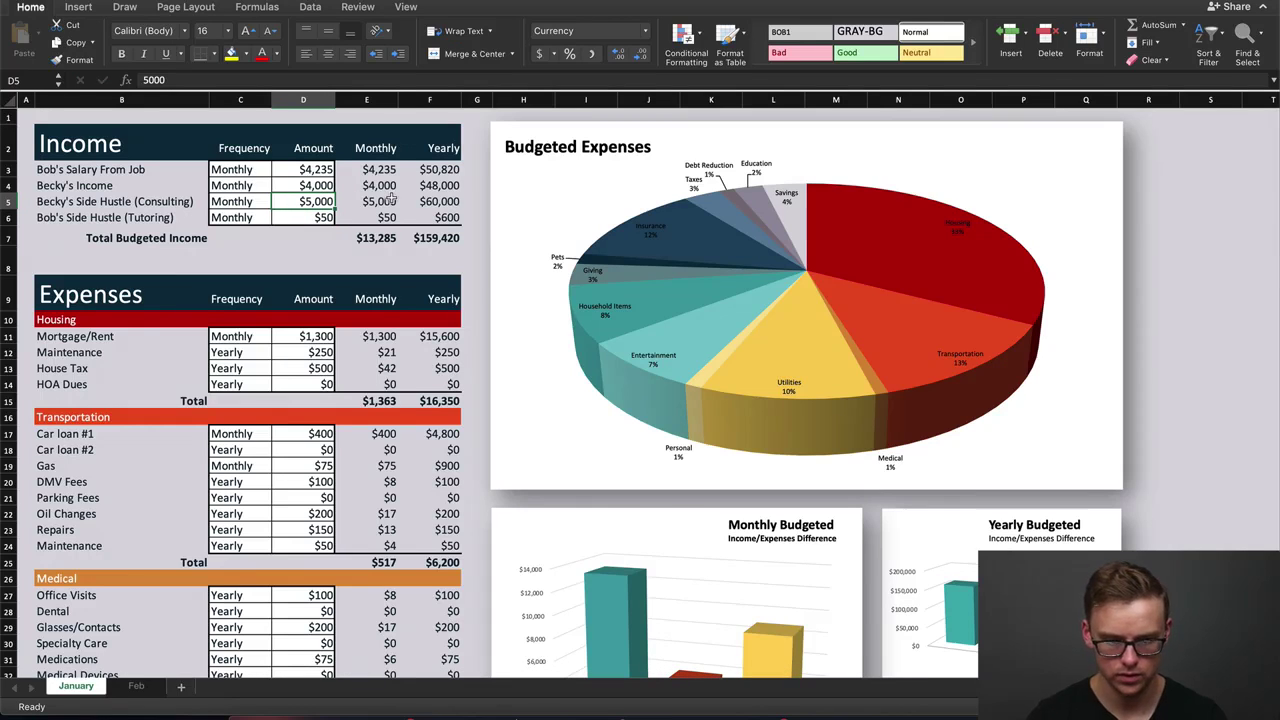
{"action": "key", "text": "Delete"}
{"action": "type", "text": "100"}
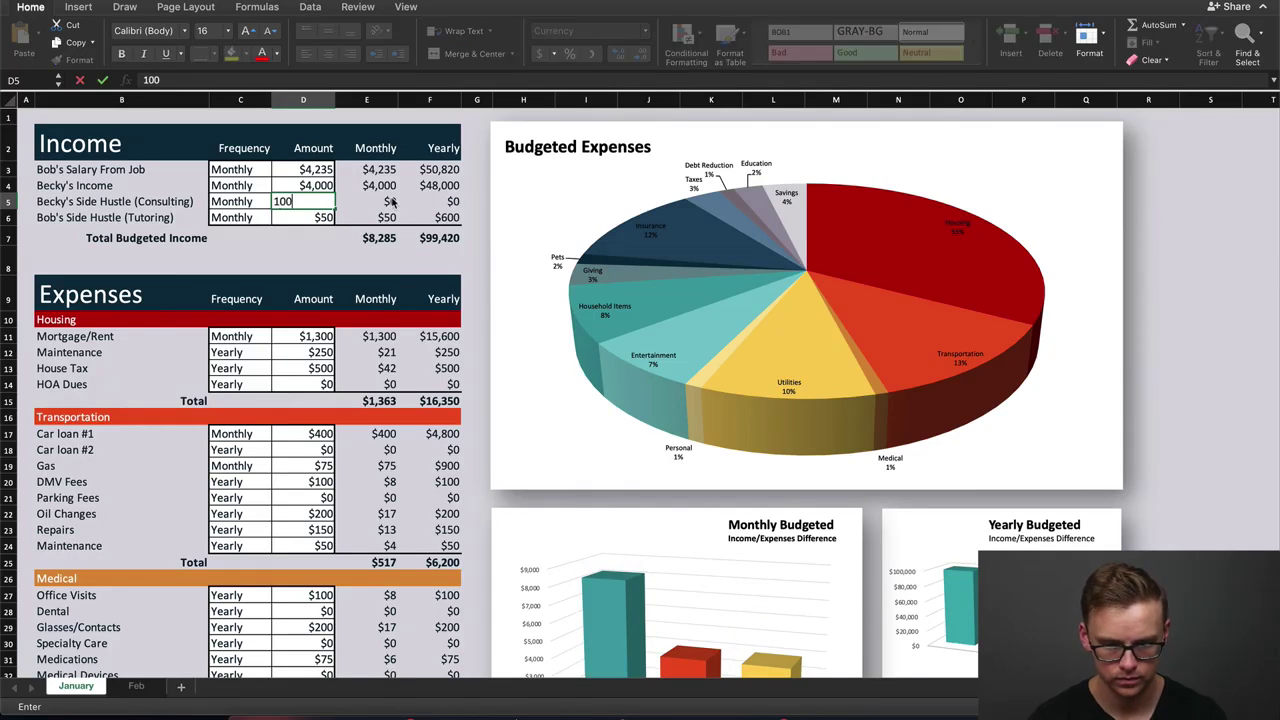
{"action": "key", "text": "Return"}
{"action": "key", "text": "Return"}
Step: Review the expense categories through to the Total Budgeted Expenses row, and compare them with the income section and charts
{"action": "scroll", "coordinate": [30, 238], "scroll_direction": "down", "scroll_amount": 7}
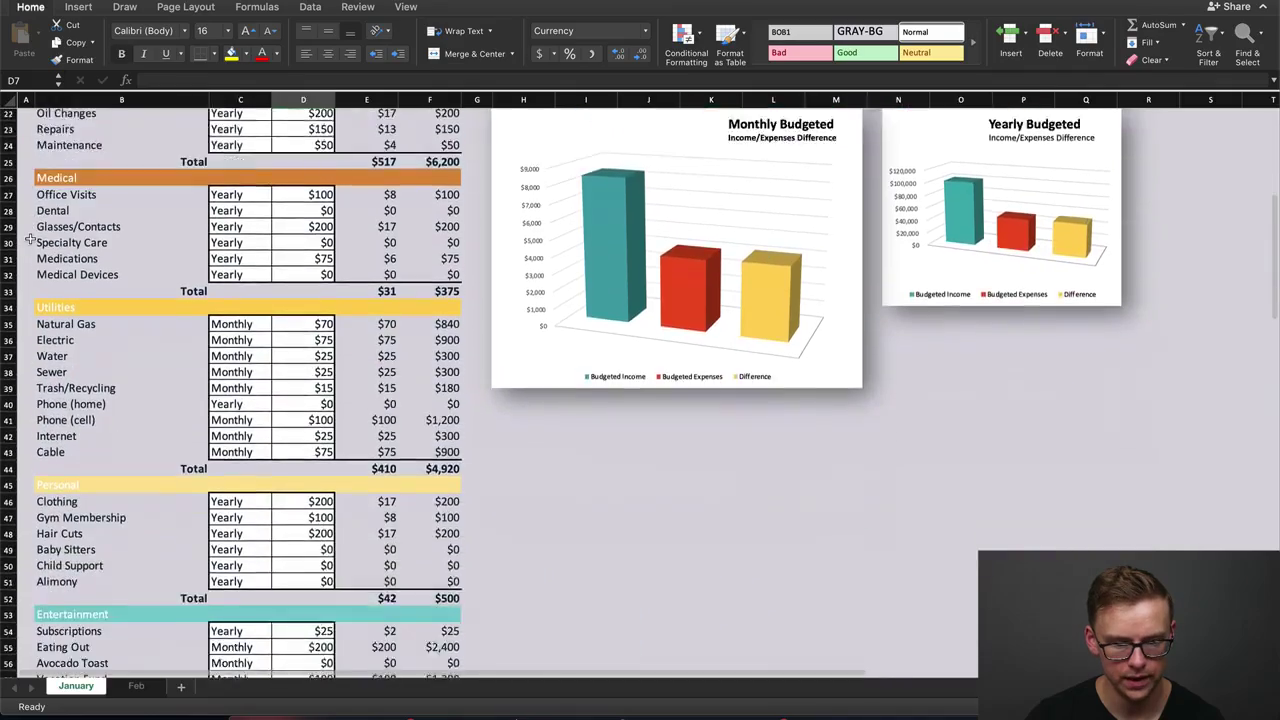
{"action": "scroll", "coordinate": [30, 238], "scroll_direction": "down", "scroll_amount": 12}
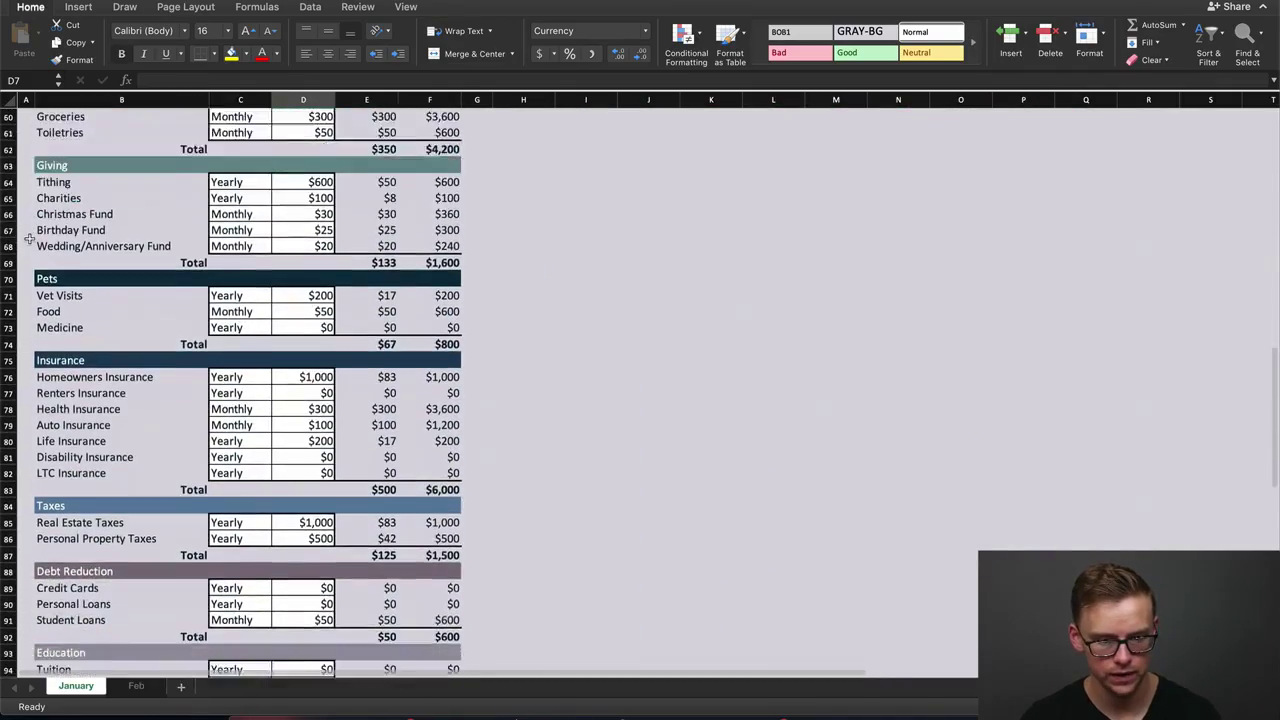
{"action": "scroll", "coordinate": [30, 238], "scroll_direction": "down", "scroll_amount": 3}
{"action": "scroll", "coordinate": [600, 320], "scroll_direction": "down", "scroll_amount": 3}
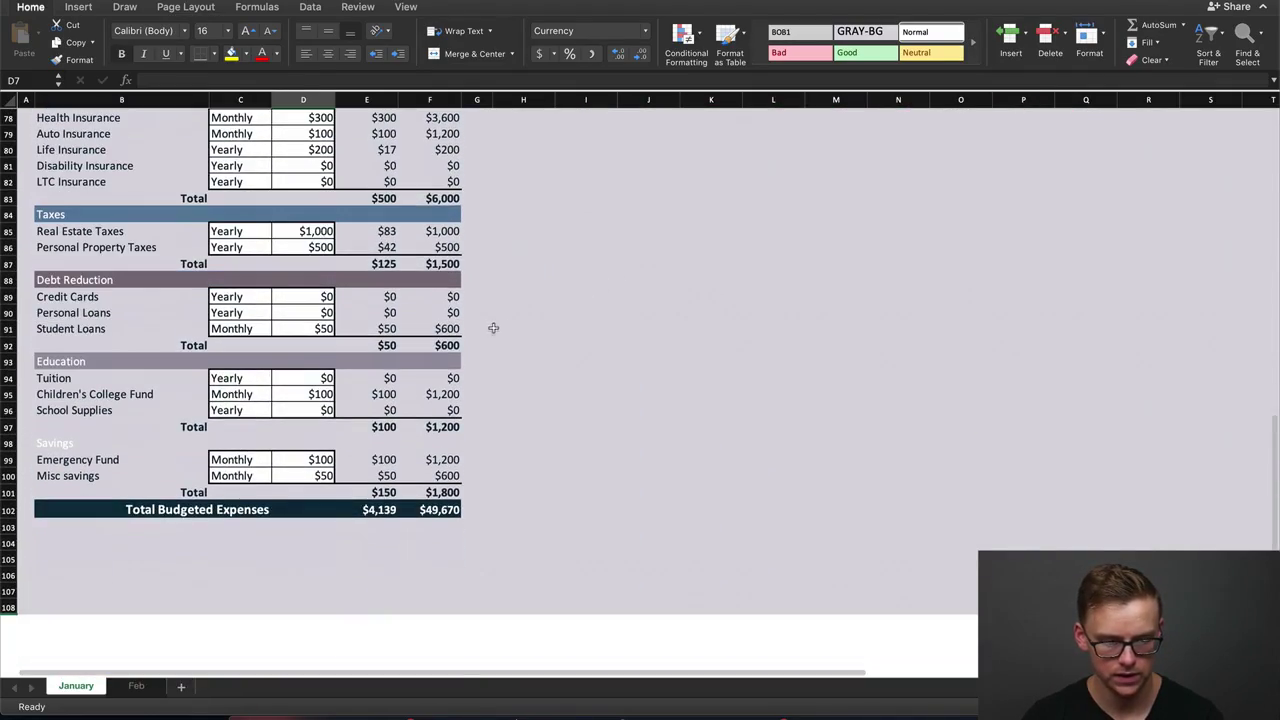
{"action": "scroll", "coordinate": [493, 328], "scroll_direction": "up", "scroll_amount": 20}
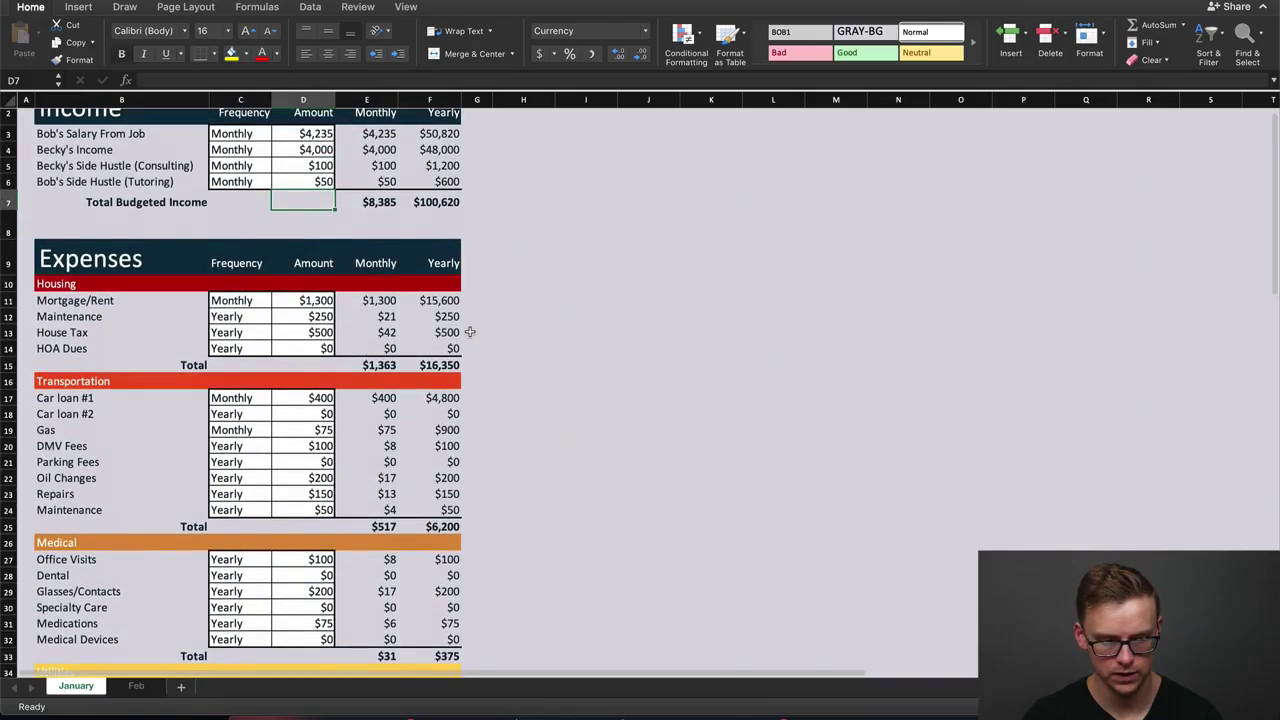
{"action": "scroll", "coordinate": [470, 331], "scroll_direction": "down", "scroll_amount": 20}
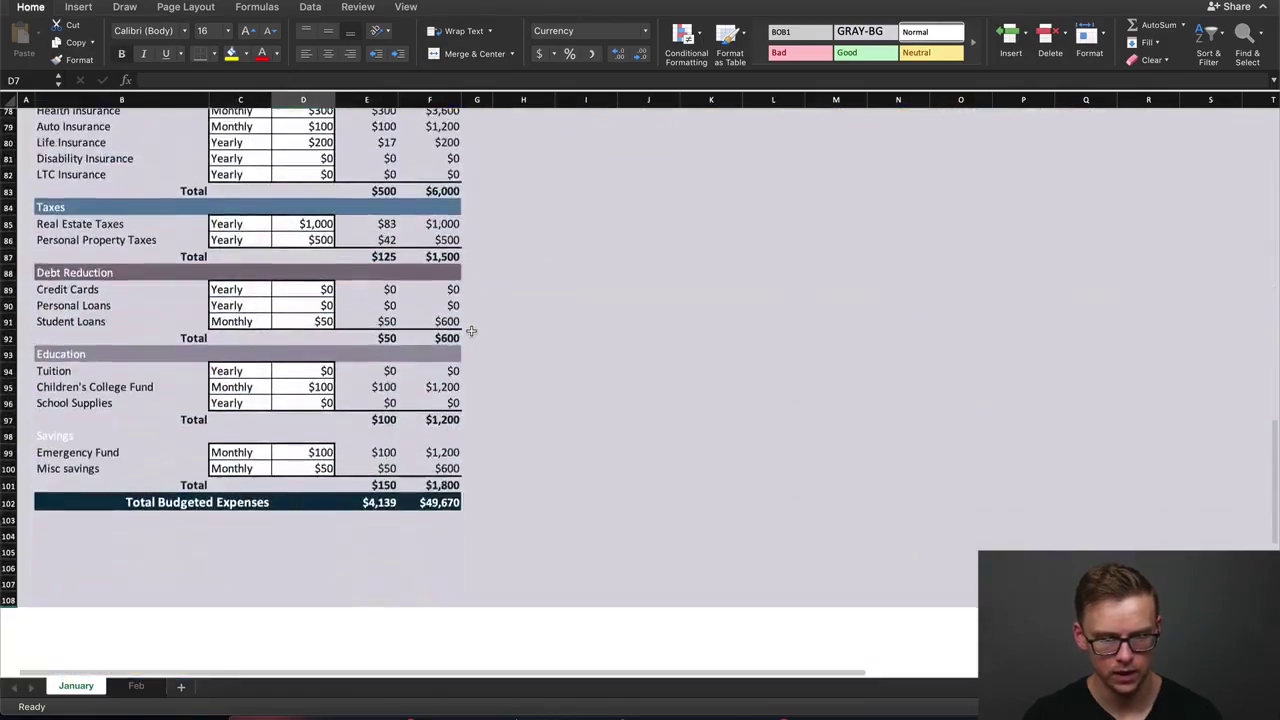
{"action": "scroll", "coordinate": [470, 331], "scroll_direction": "up", "scroll_amount": 20}
{"action": "scroll", "coordinate": [452, 328], "scroll_direction": "down", "scroll_amount": 2}
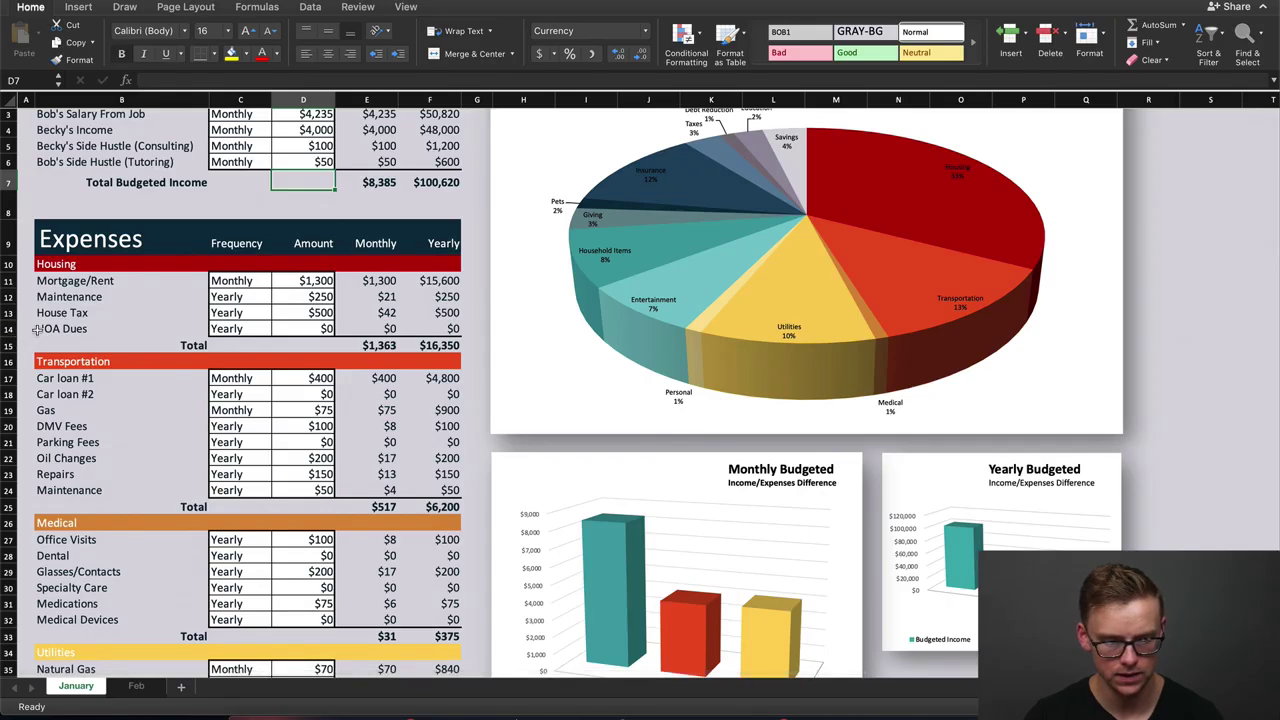
{"action": "scroll", "coordinate": [55, 220], "scroll_direction": "up", "scroll_amount": 2}
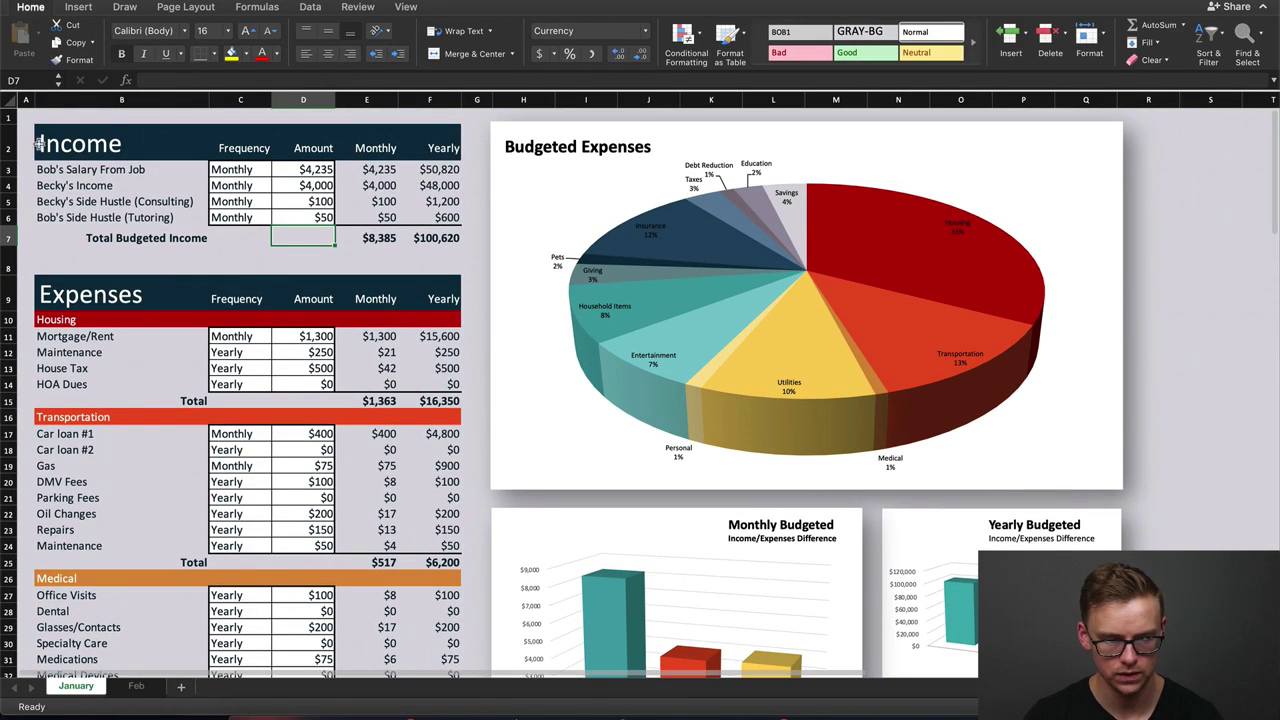
{"action": "left_click", "coordinate": [8, 217]}
{"action": "right_click", "coordinate": [8, 217]}
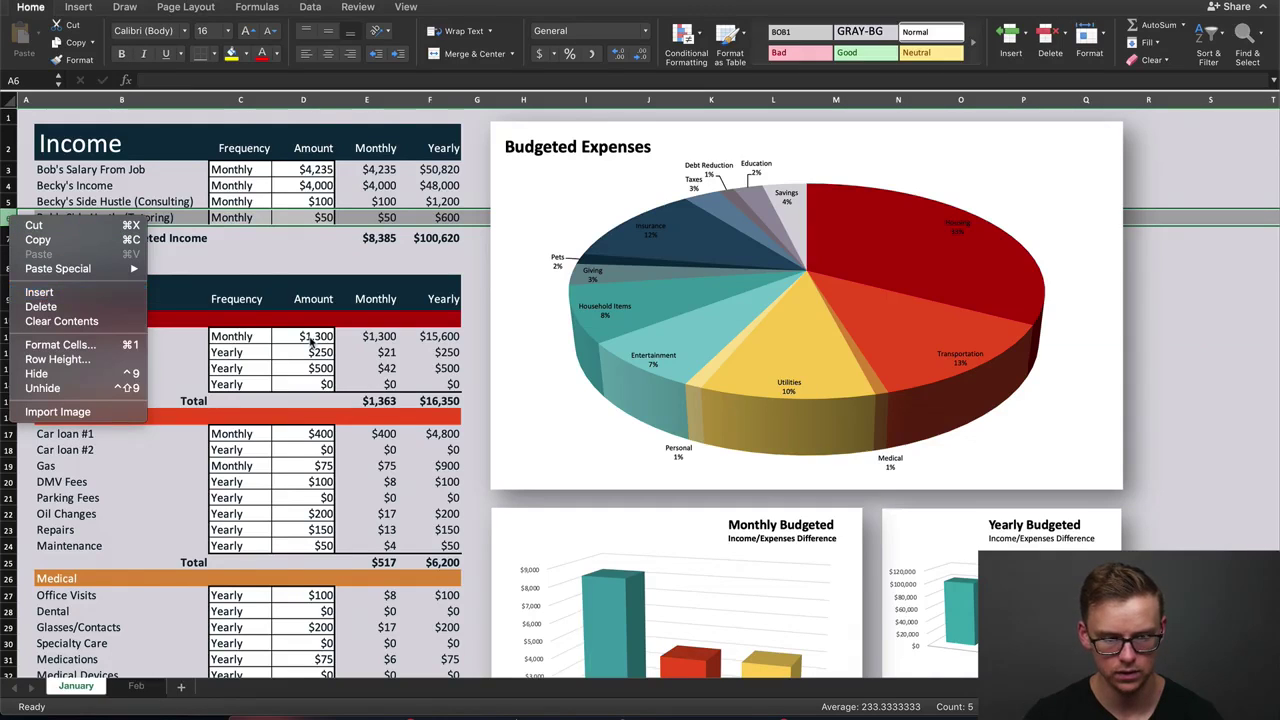
{"action": "left_click", "coordinate": [416, 369]}
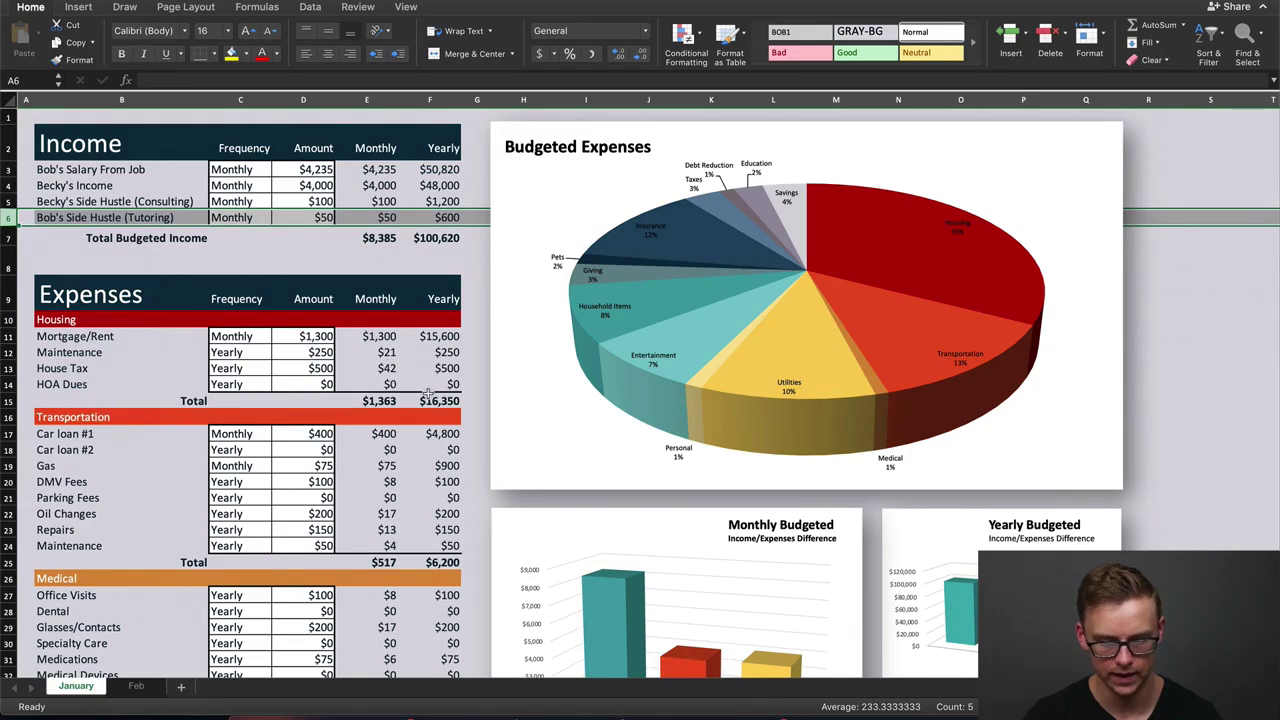
{"action": "left_click", "coordinate": [469, 279]}
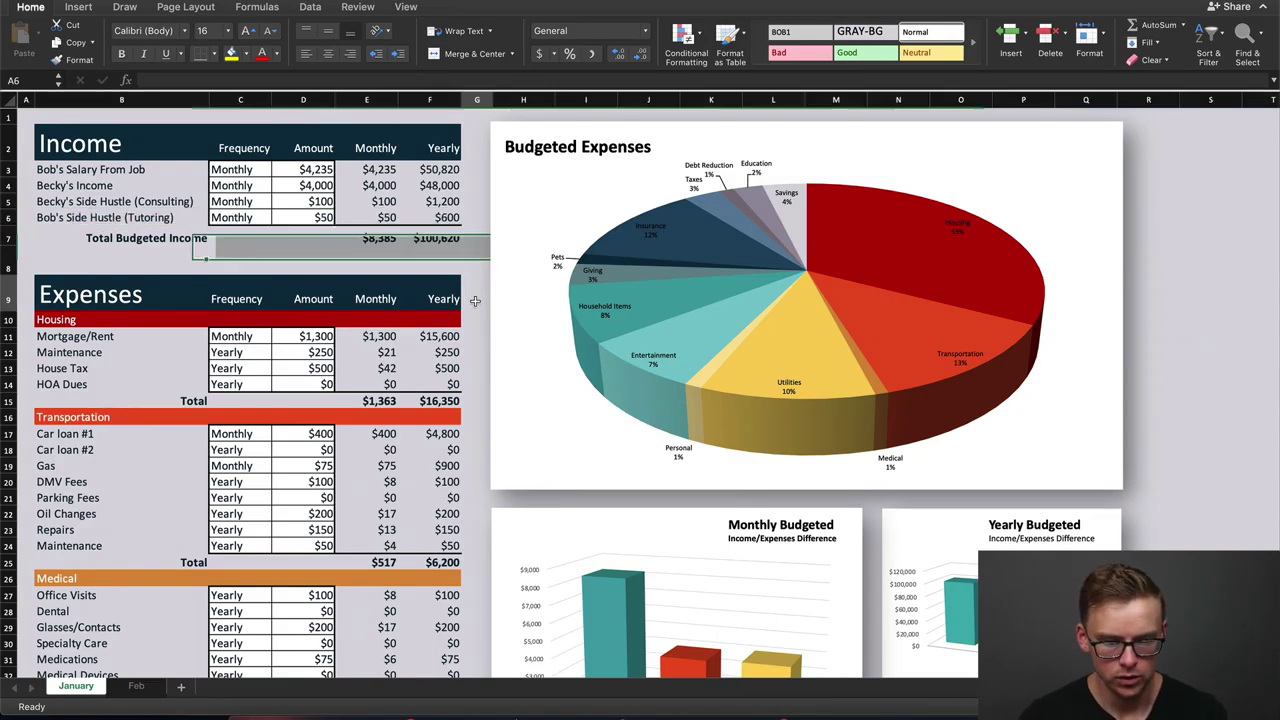
Step: Review the expense categories and their colour-coded headings from Housing through to the Total Budgeted Expenses row
{"action": "scroll", "coordinate": [472, 290], "scroll_direction": "down", "scroll_amount": 3}
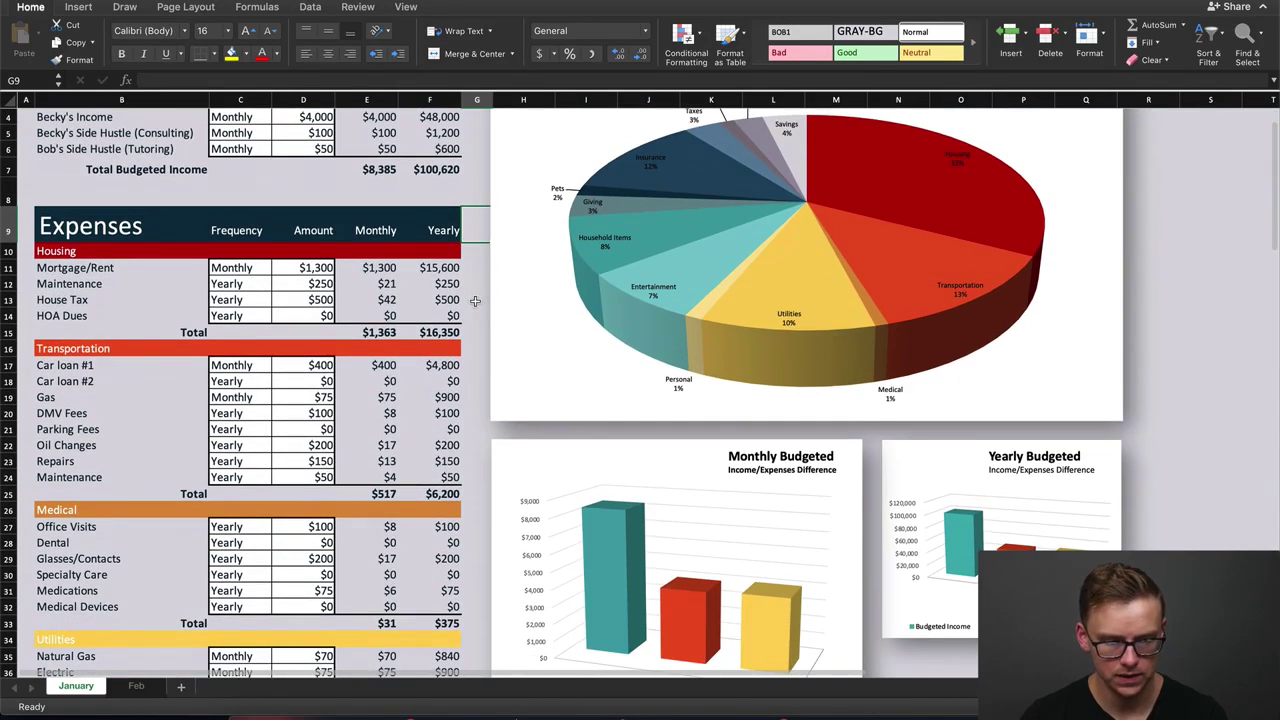
{"action": "left_click", "coordinate": [75, 254]}
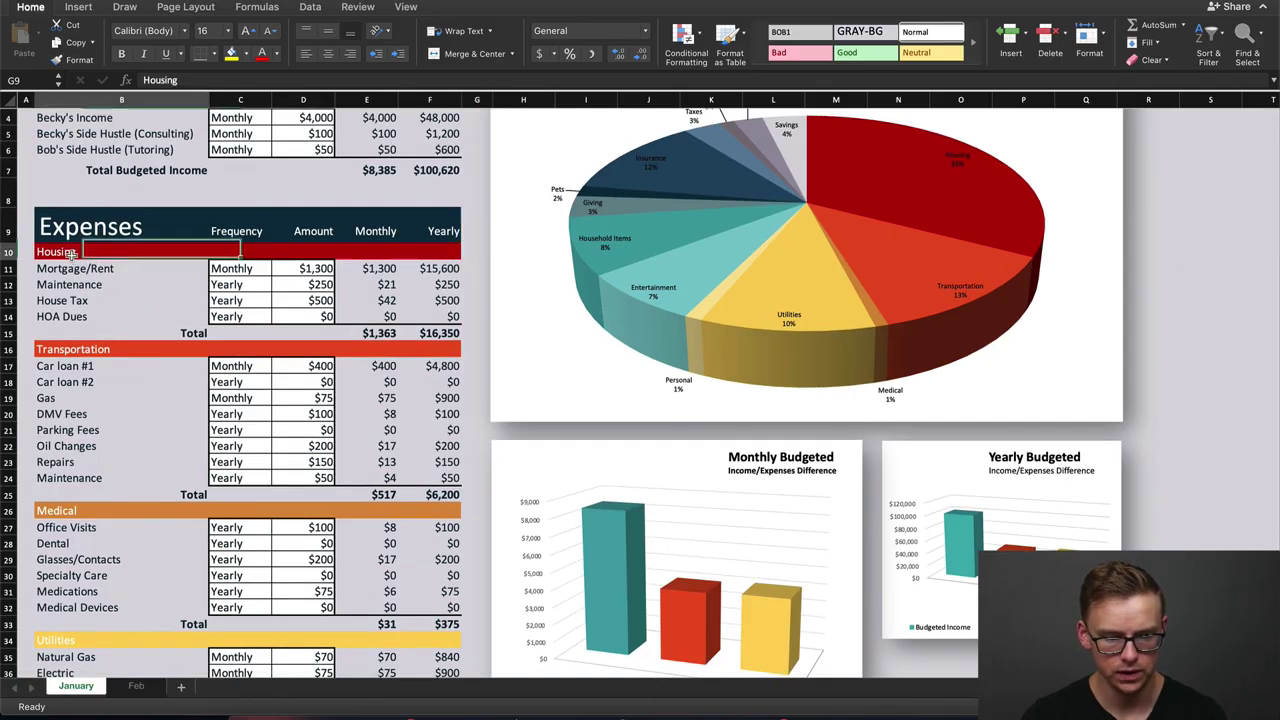
{"action": "left_click", "coordinate": [73, 348]}
{"action": "scroll", "coordinate": [80, 345], "scroll_direction": "down", "scroll_amount": 6}
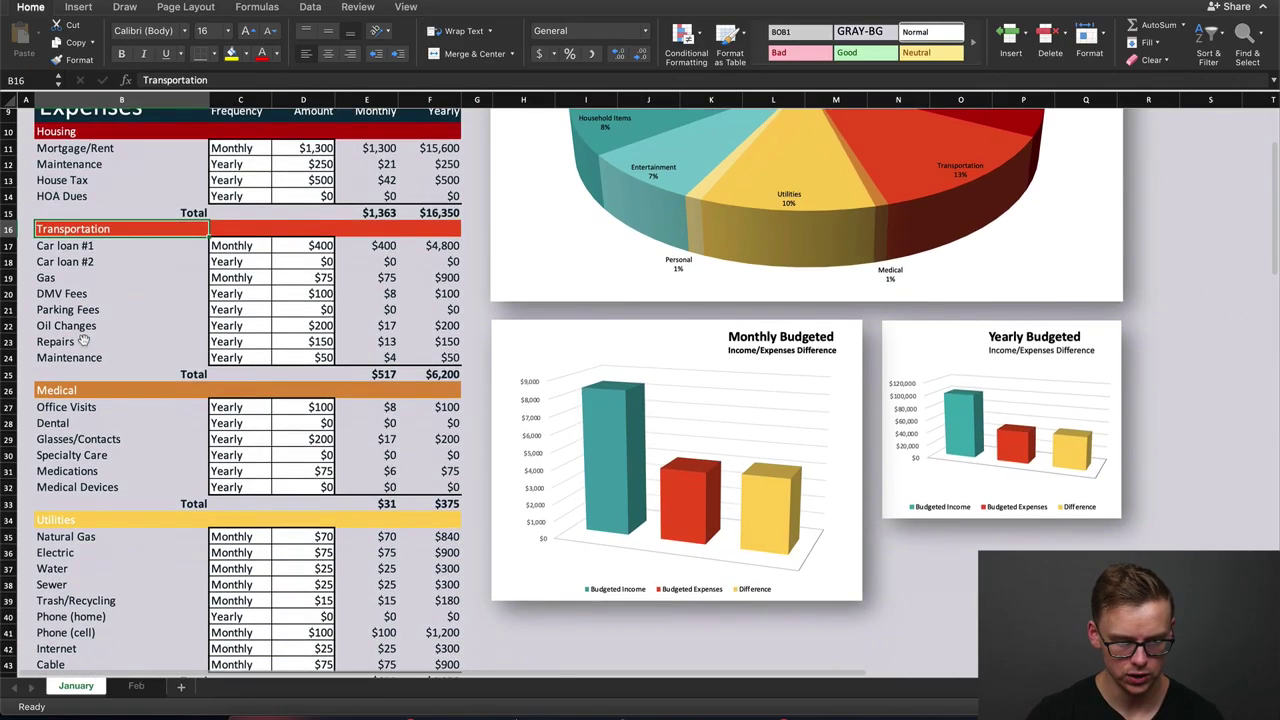
{"action": "scroll", "coordinate": [83, 340], "scroll_direction": "down", "scroll_amount": 9}
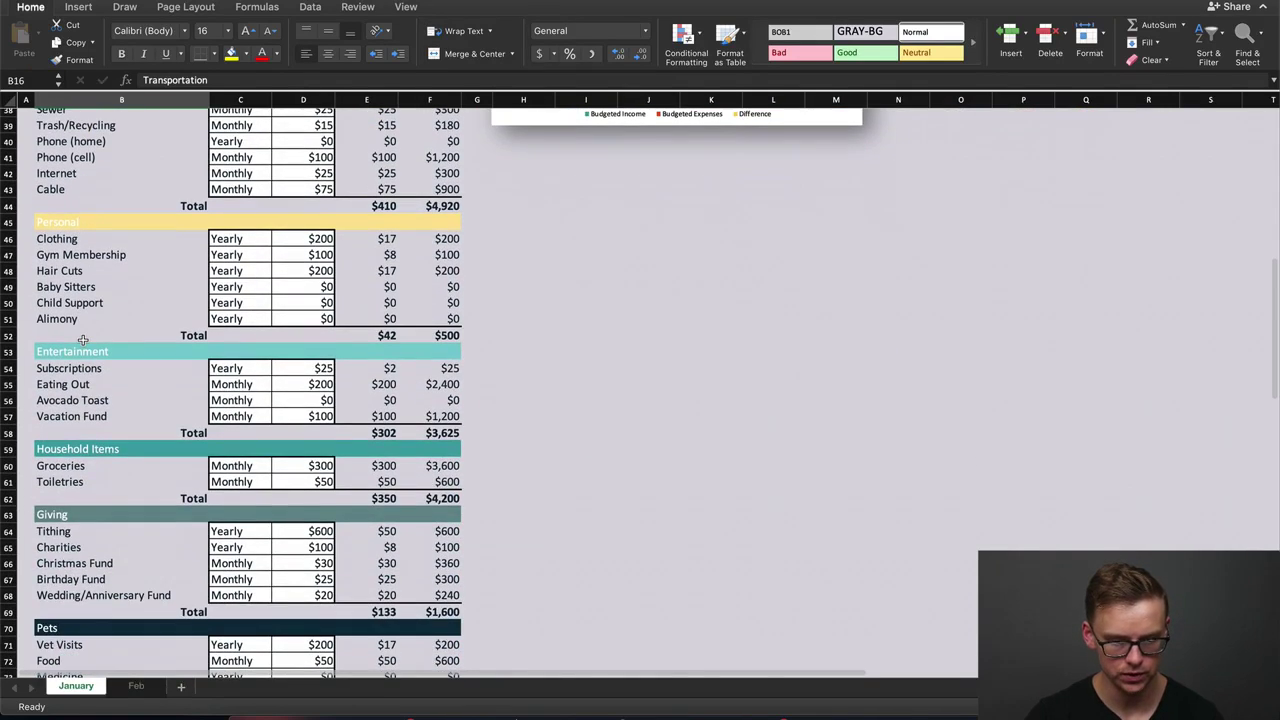
{"action": "scroll", "coordinate": [554, 322], "scroll_direction": "down", "scroll_amount": 4}
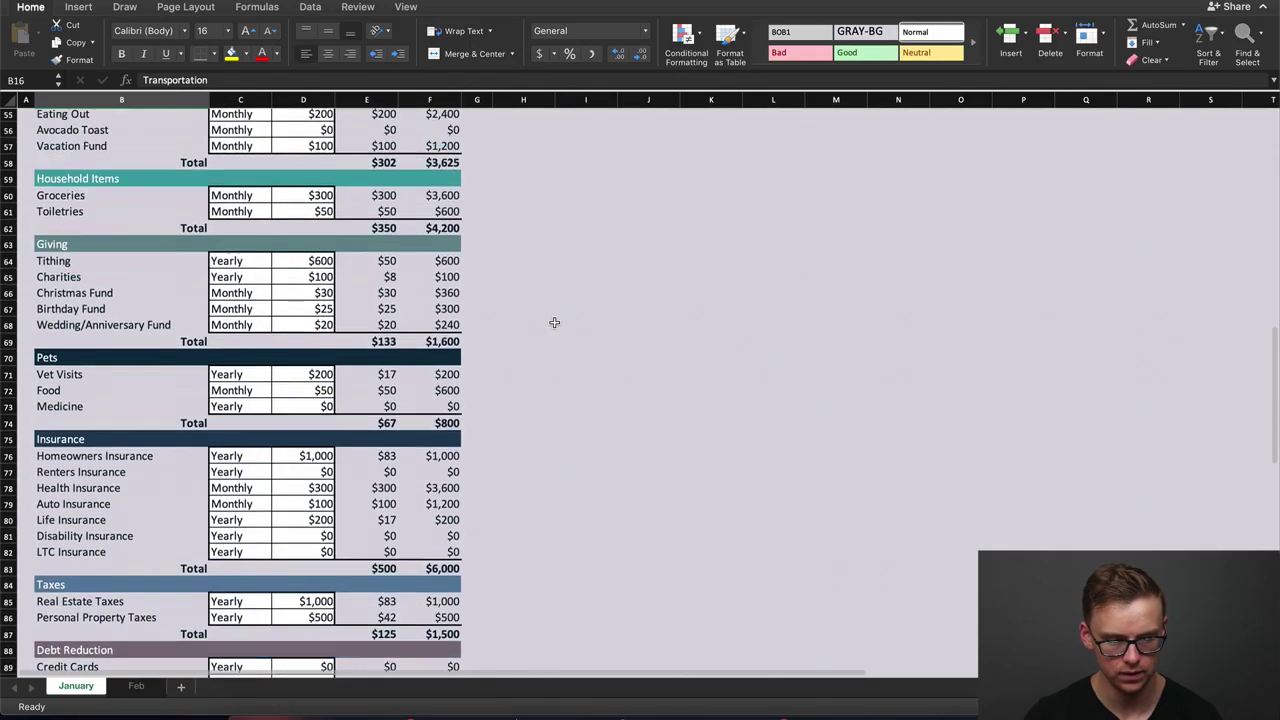
{"action": "scroll", "coordinate": [554, 322], "scroll_direction": "down", "scroll_amount": 6}
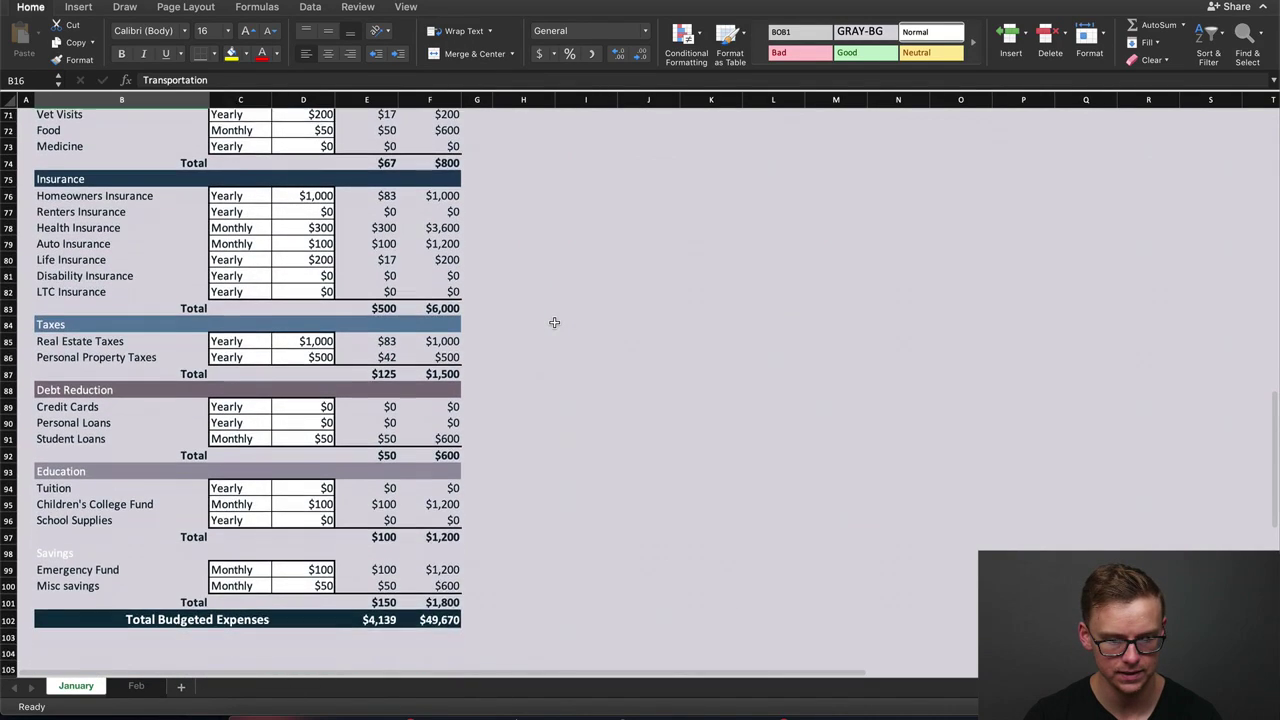
{"action": "scroll", "coordinate": [554, 322], "scroll_direction": "down", "scroll_amount": 1}
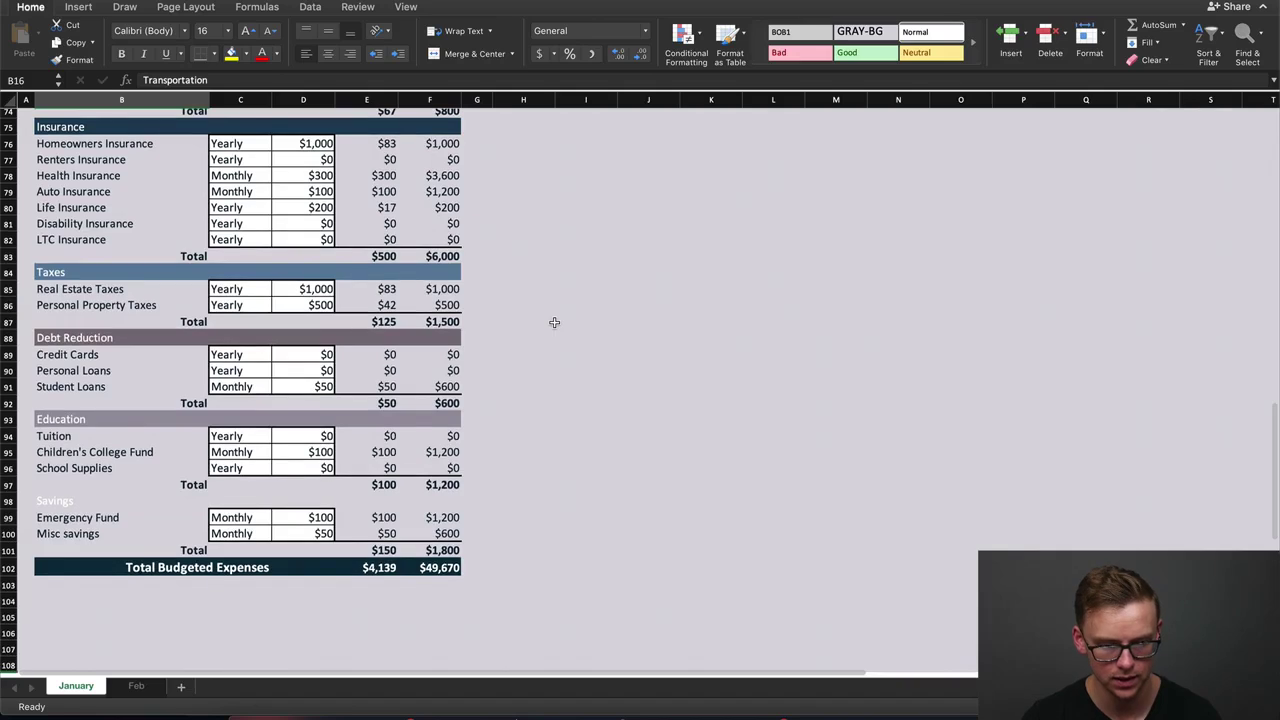
Step: Set the Mortgage/Rent amount to 5000 and examine the Housing slice of the Budgeted Expenses pie chart
{"action": "scroll", "coordinate": [554, 322], "scroll_direction": "up", "scroll_amount": 2}
{"action": "scroll", "coordinate": [554, 322], "scroll_direction": "up", "scroll_amount": 20}
{"action": "left_click", "coordinate": [328, 333]}
{"action": "key", "text": "BackSpace"}
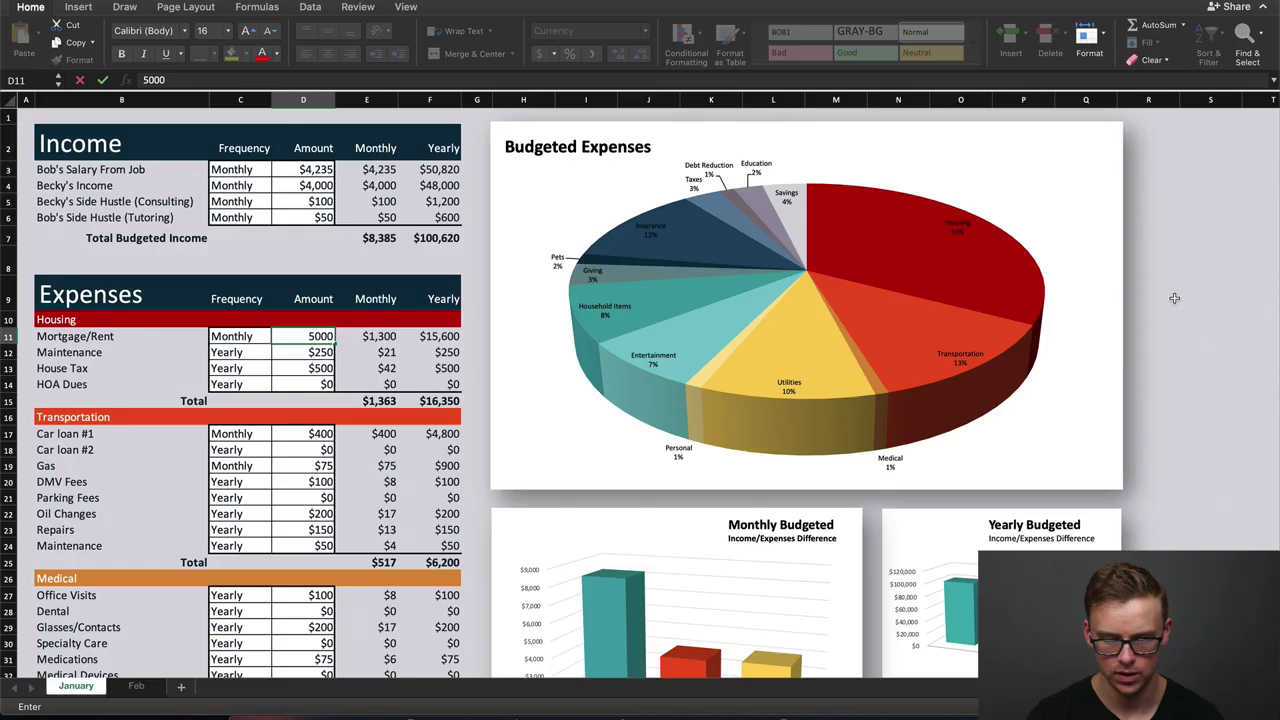
{"action": "key", "text": "Return"}
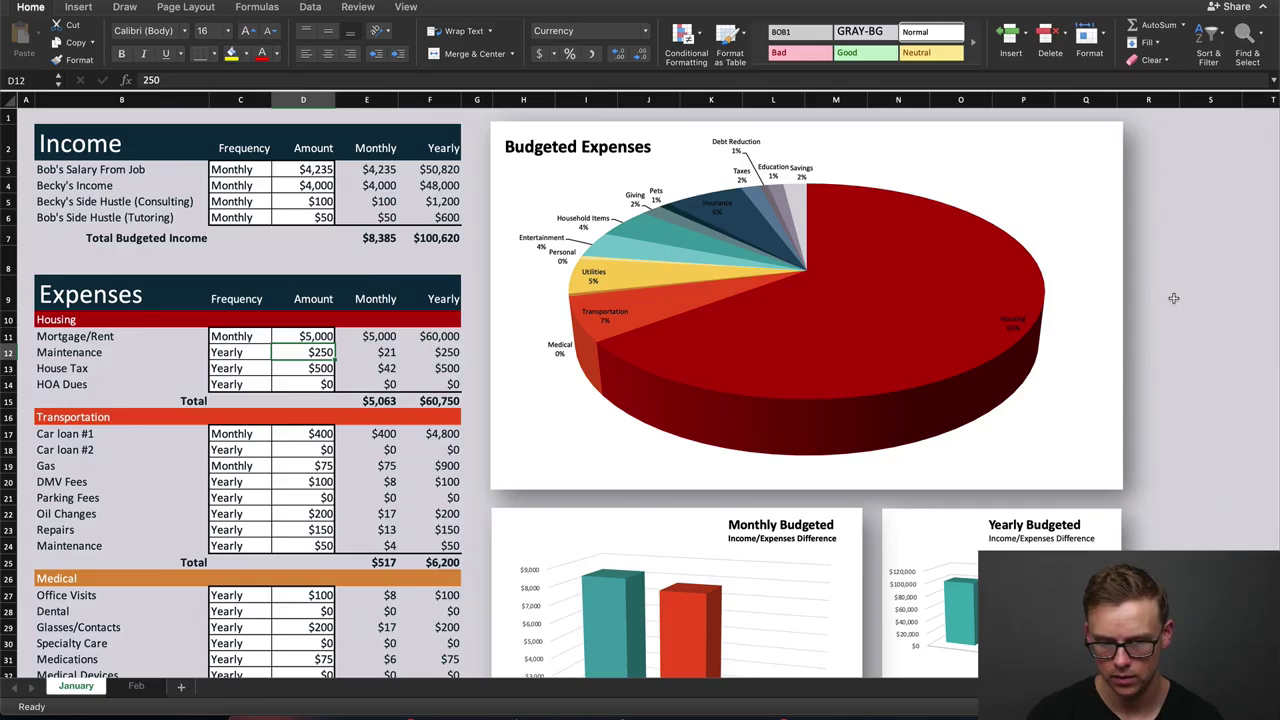
{"action": "mouse_move", "coordinate": [868, 208]}
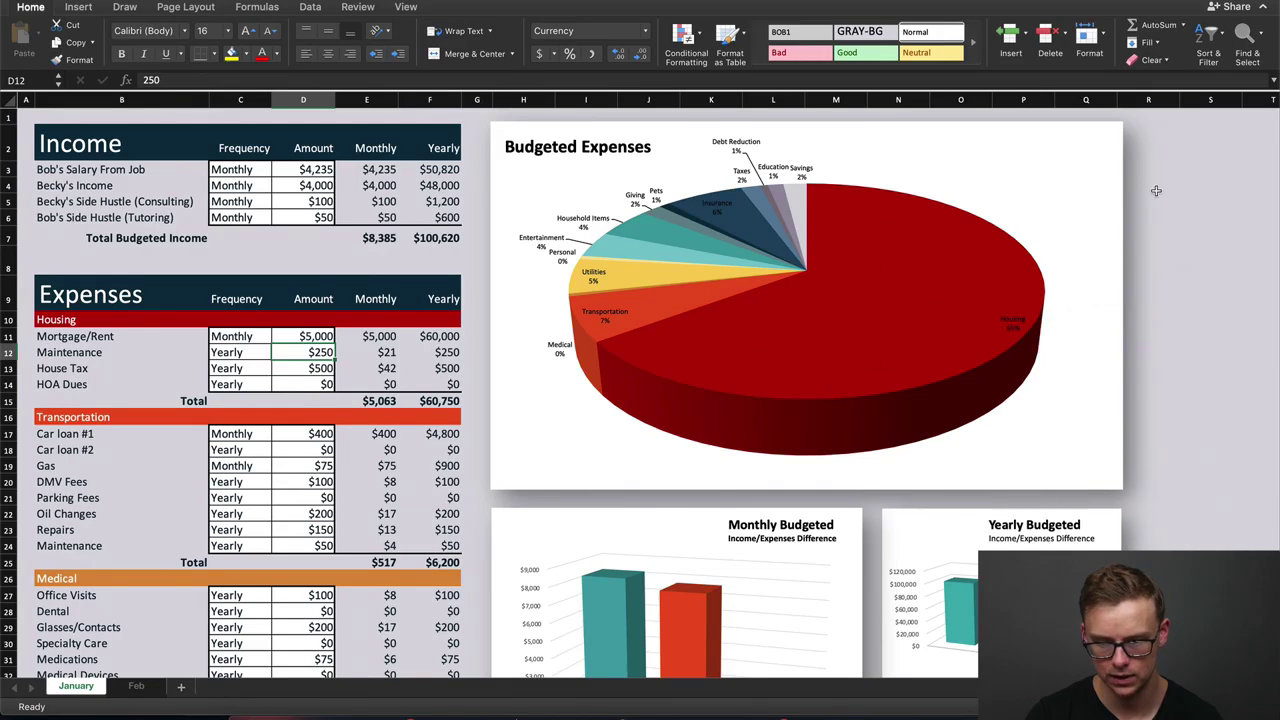
{"action": "mouse_move", "coordinate": [905, 323]}
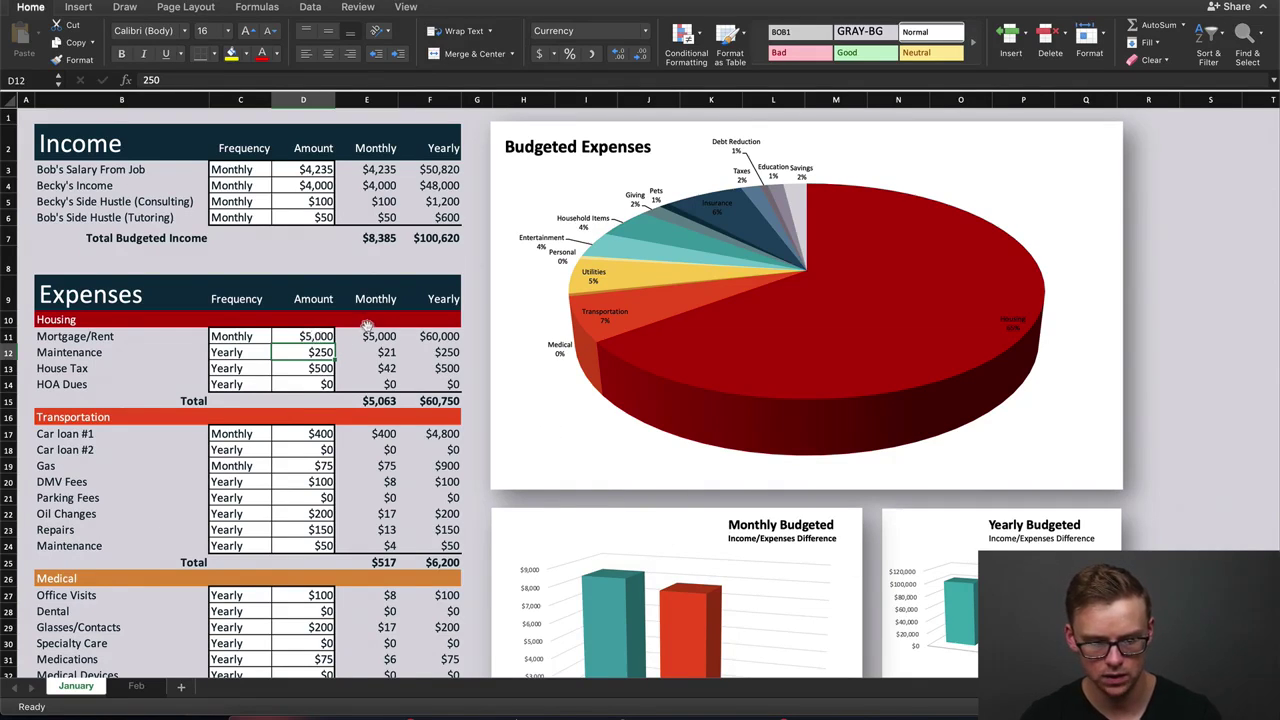
Step: Replace the Mortgage/Rent amount with 1300
{"action": "left_click", "coordinate": [314, 336]}
{"action": "type", "text": "1300"}
{"action": "key", "text": "ctrl+Return"}
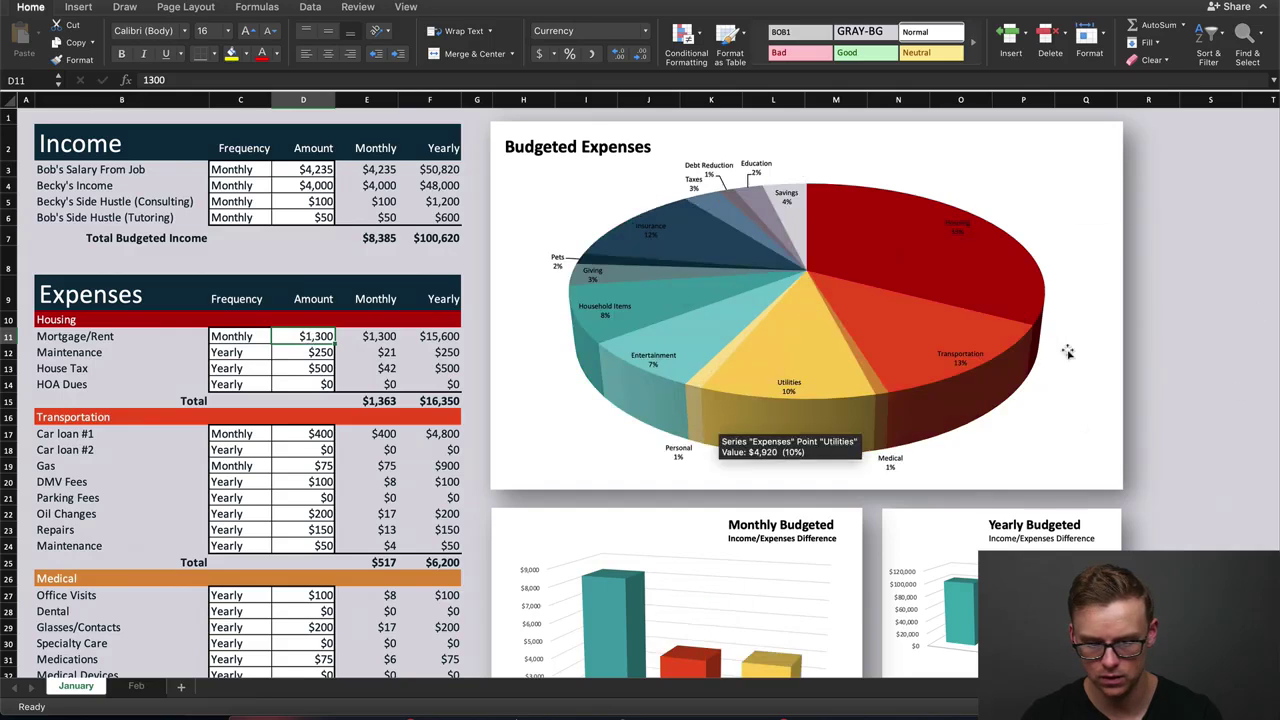
Step: Inspect the monthly and yearly formulas in the Total Budgeted Expenses row, and compare these totals with the income section
{"action": "scroll", "coordinate": [1182, 291], "scroll_direction": "down", "scroll_amount": 1}
{"action": "scroll", "coordinate": [1182, 291], "scroll_direction": "down", "scroll_amount": 4}
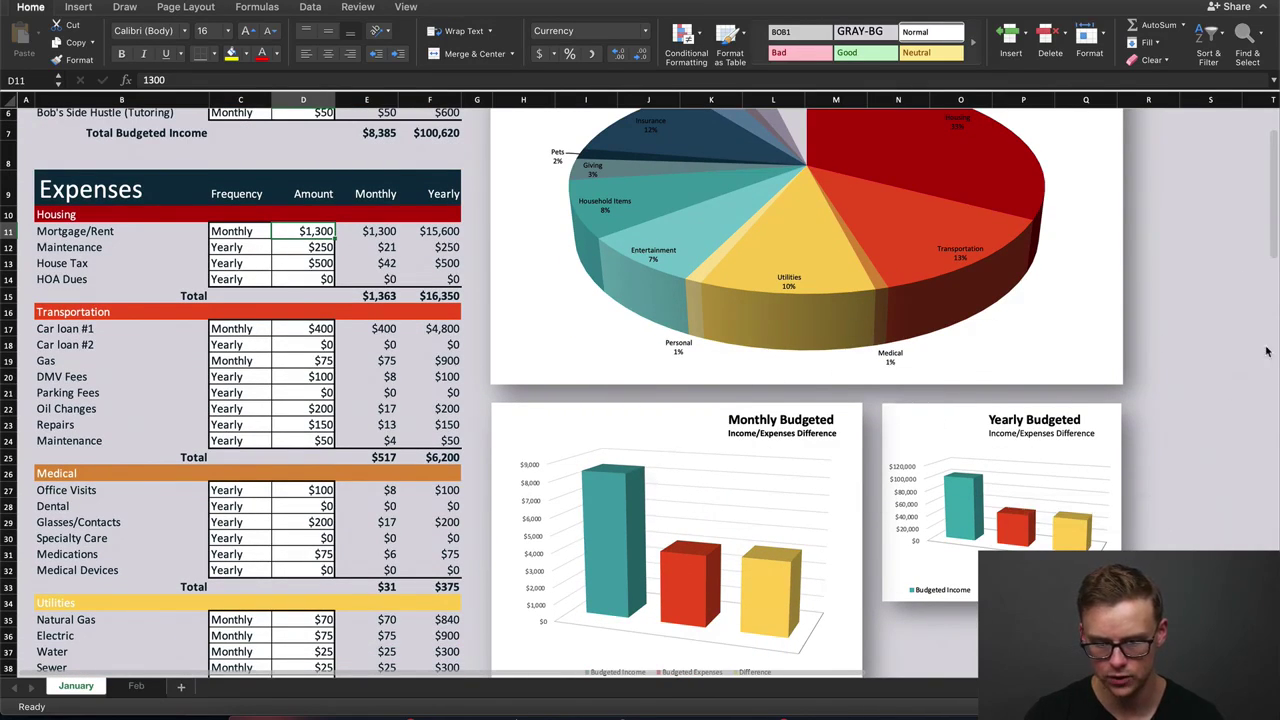
{"action": "scroll", "coordinate": [500, 380], "scroll_direction": "down", "scroll_amount": 20}
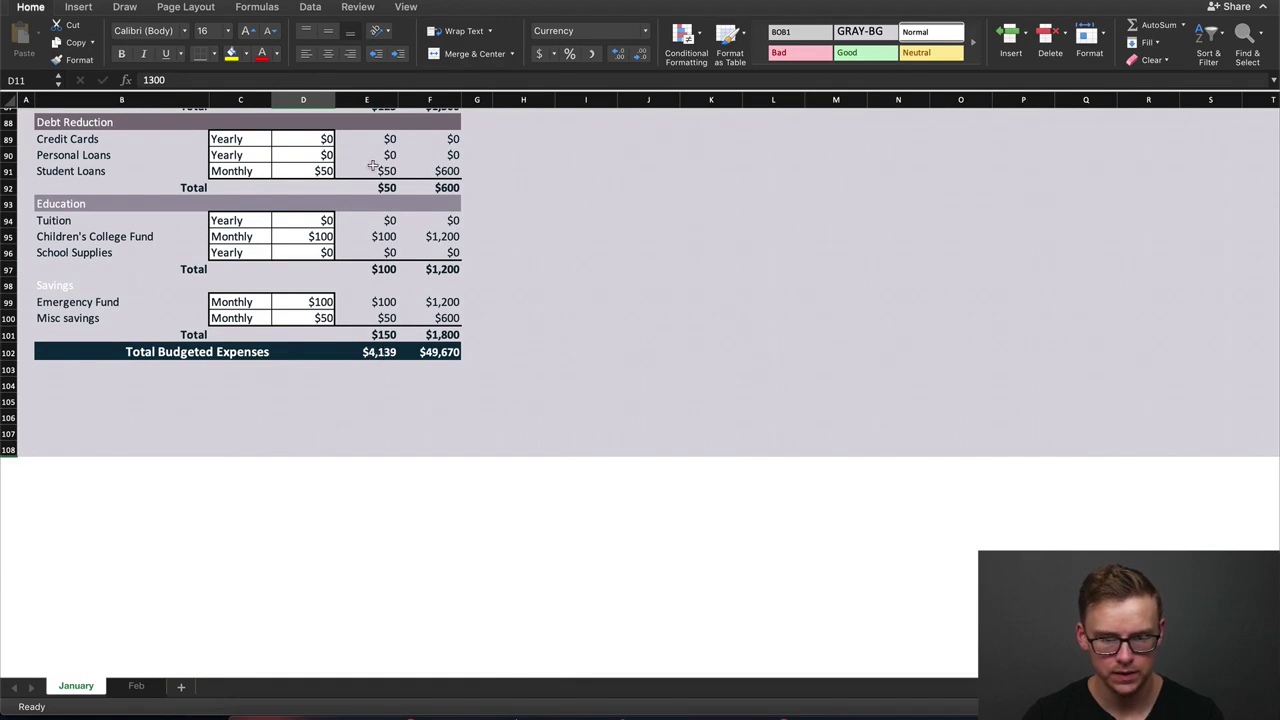
{"action": "left_click", "coordinate": [376, 351]}
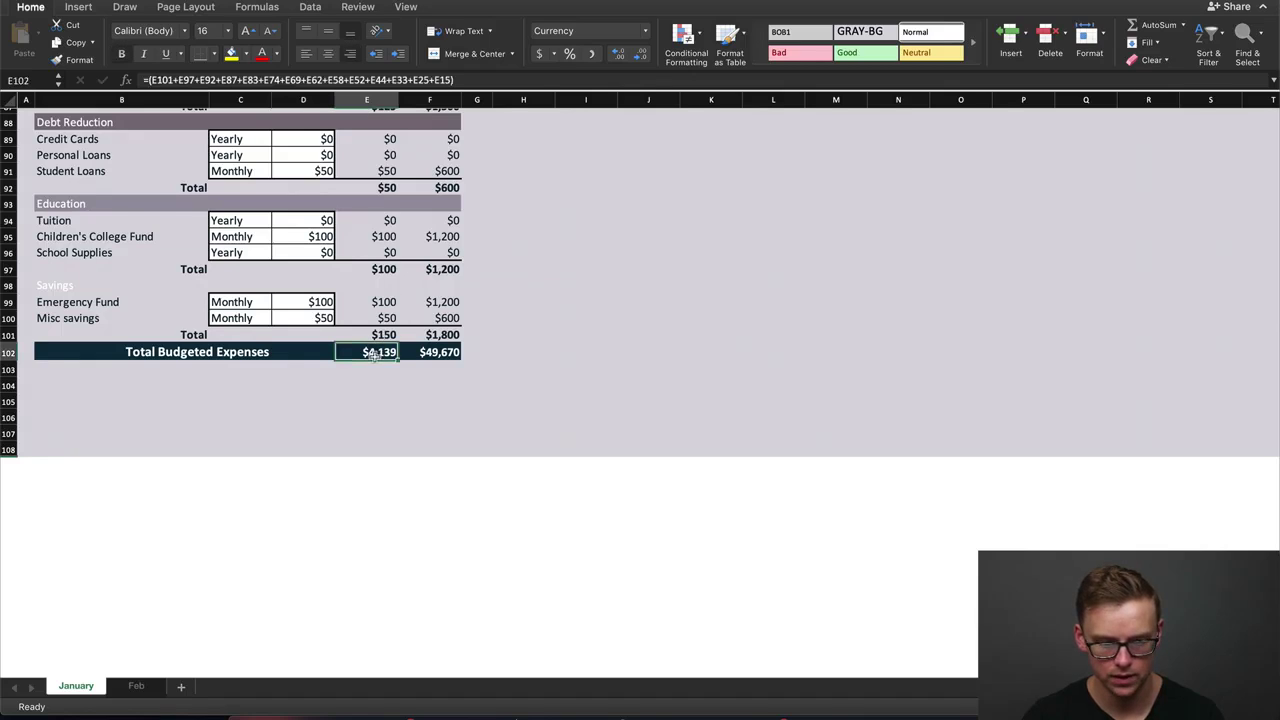
{"action": "left_click", "coordinate": [434, 352]}
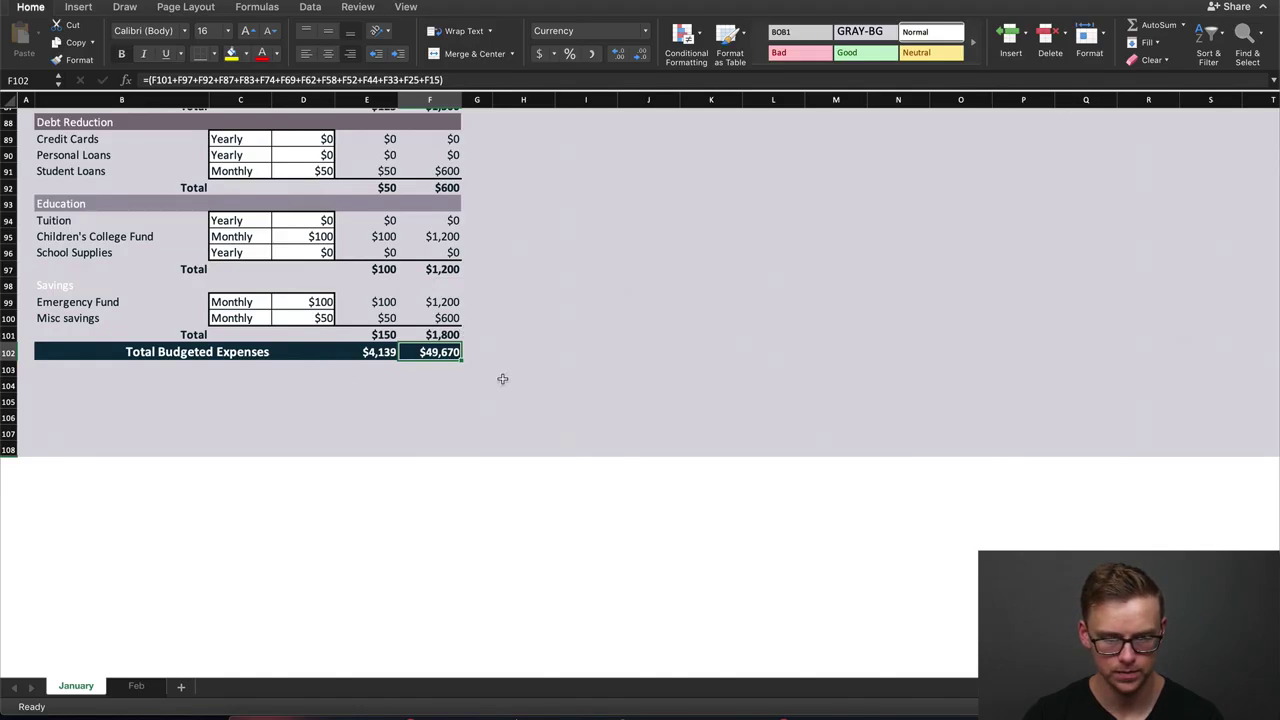
{"action": "scroll", "coordinate": [472, 210], "scroll_direction": "up", "scroll_amount": 20}
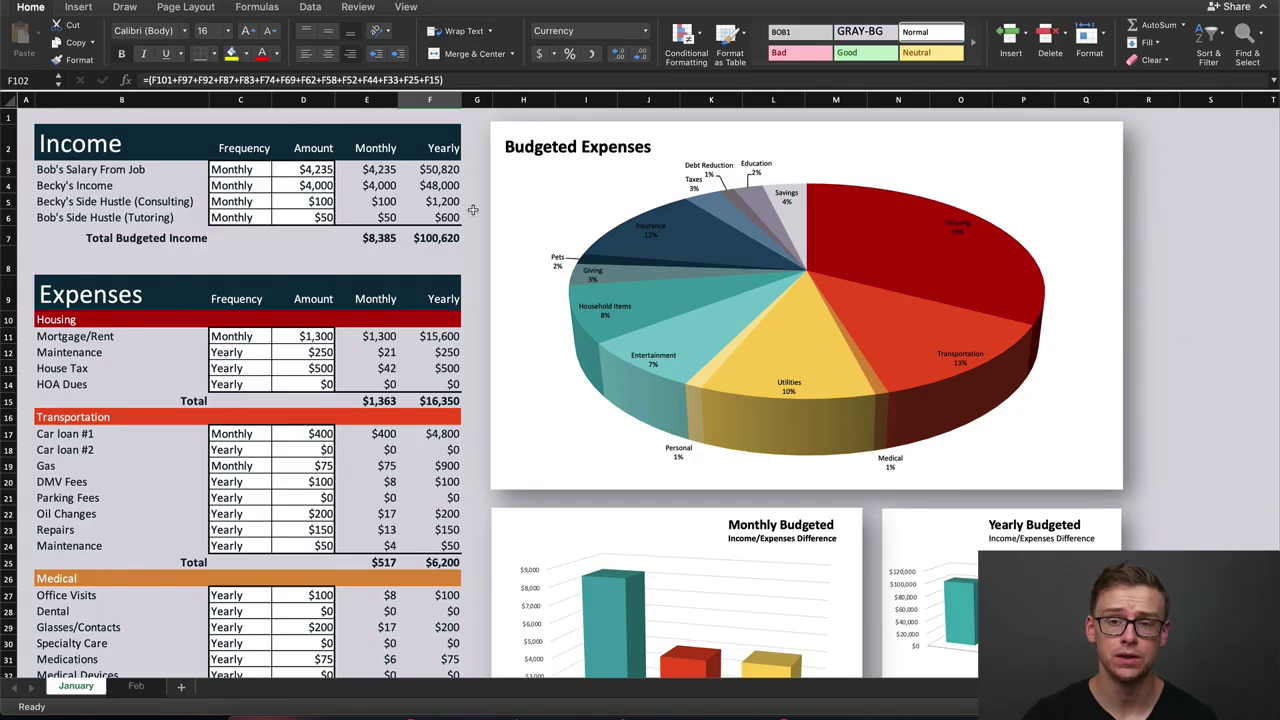
Step: Examine the Starbucks and Avocado Toast amounts and yearly costs under Entertainment, and compare the category's share in the Budgeted Expenses chart
{"action": "scroll", "coordinate": [473, 209], "scroll_direction": "down", "scroll_amount": 5}
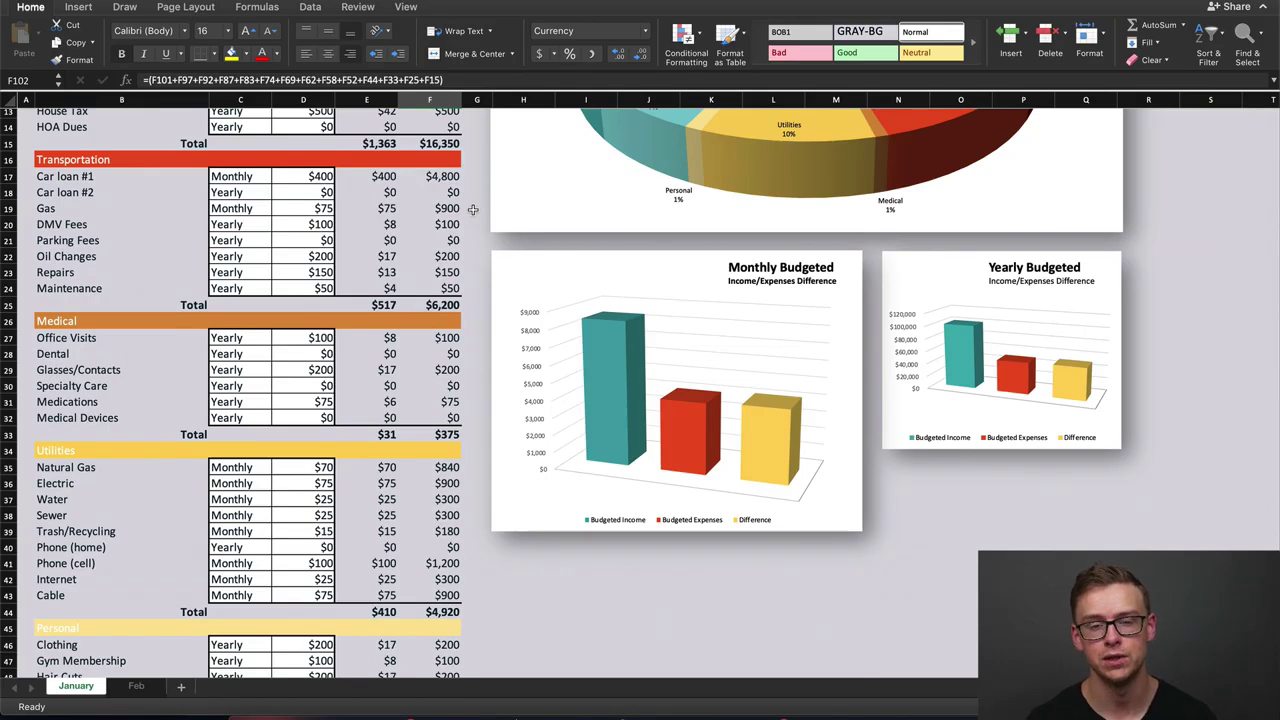
{"action": "scroll", "coordinate": [480, 260], "scroll_direction": "down", "scroll_amount": 10}
{"action": "left_click", "coordinate": [512, 357]}
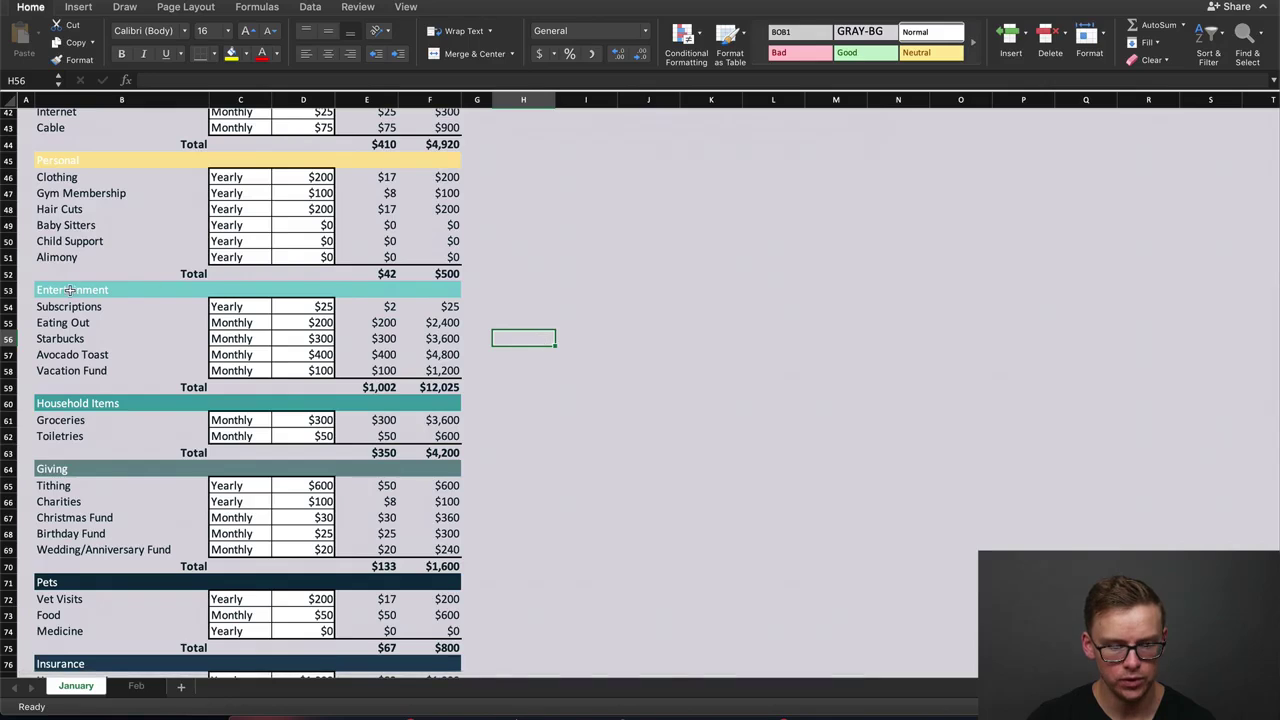
{"action": "left_click", "coordinate": [72, 289]}
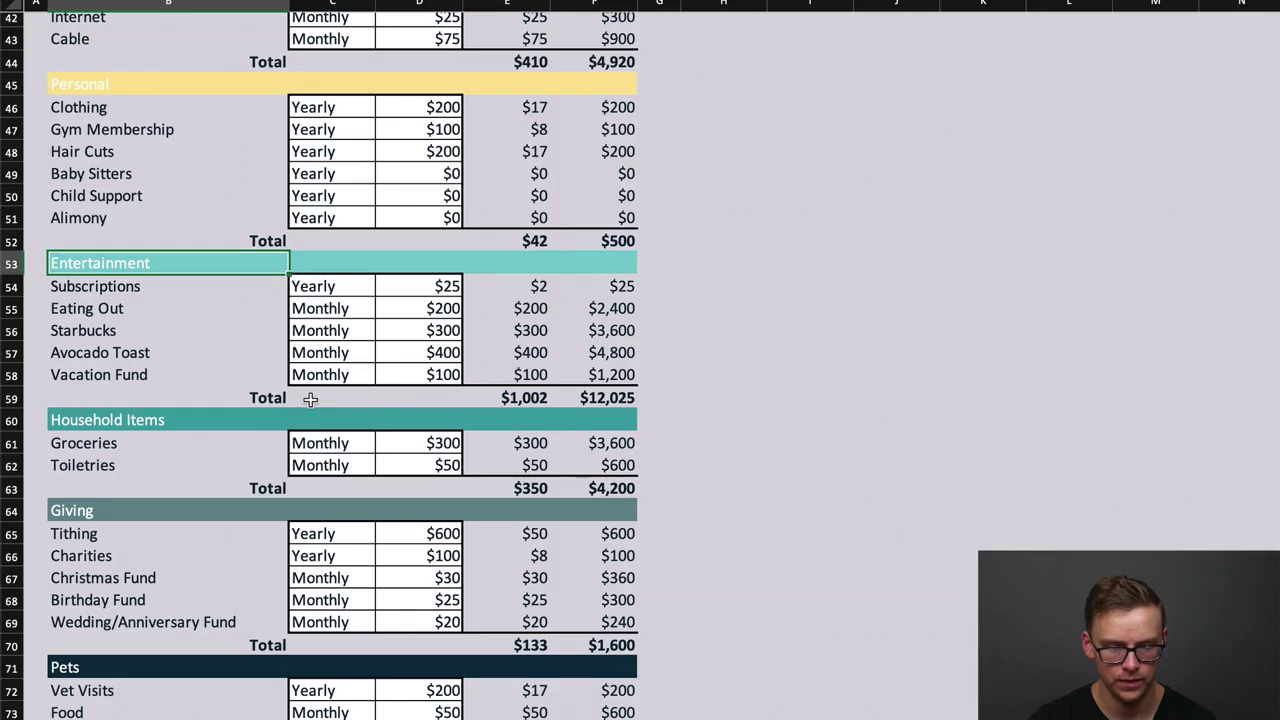
{"action": "left_click", "coordinate": [191, 331]}
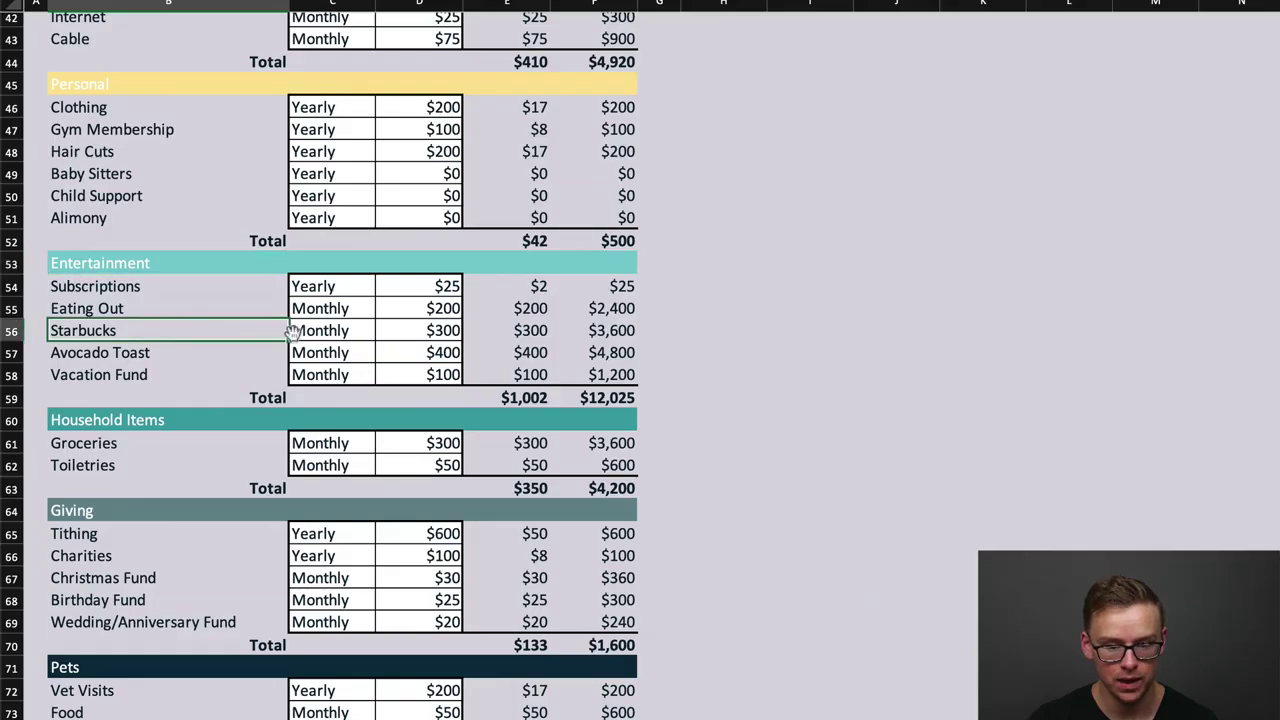
{"action": "left_click", "coordinate": [445, 330]}
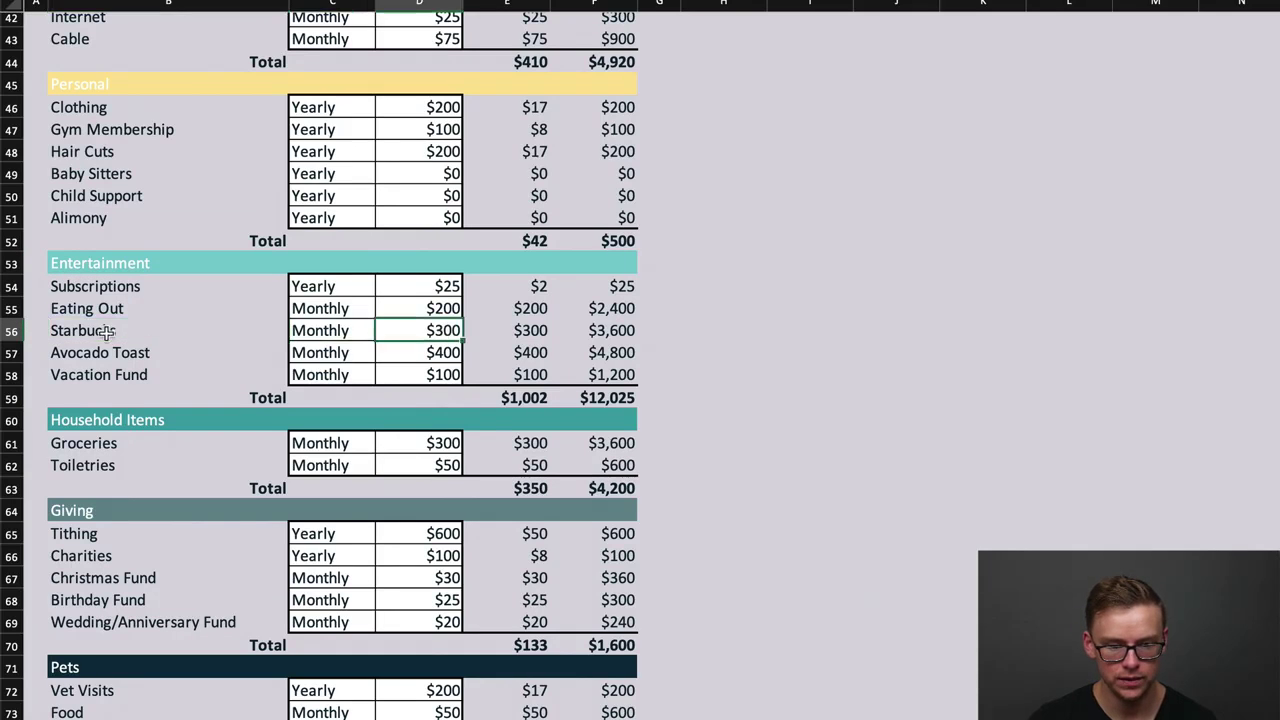
{"action": "left_click", "coordinate": [450, 352]}
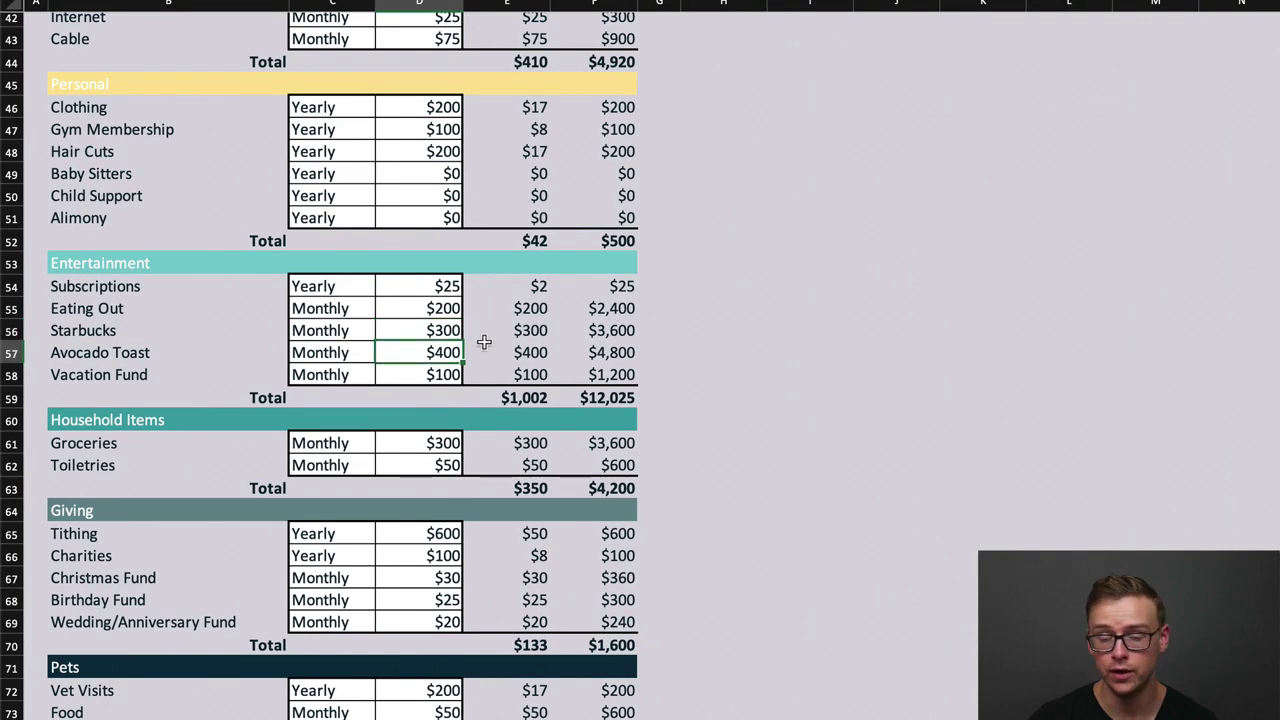
{"action": "left_click", "coordinate": [612, 330]}
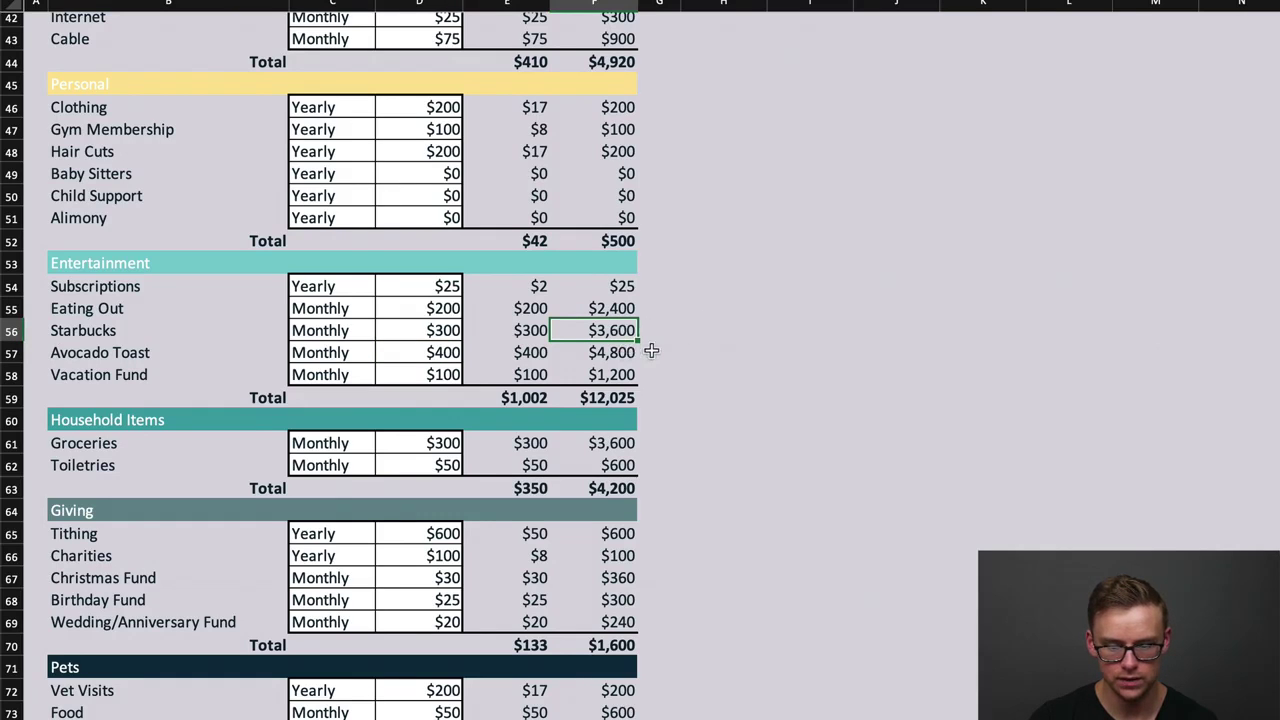
{"action": "left_click", "coordinate": [598, 354]}
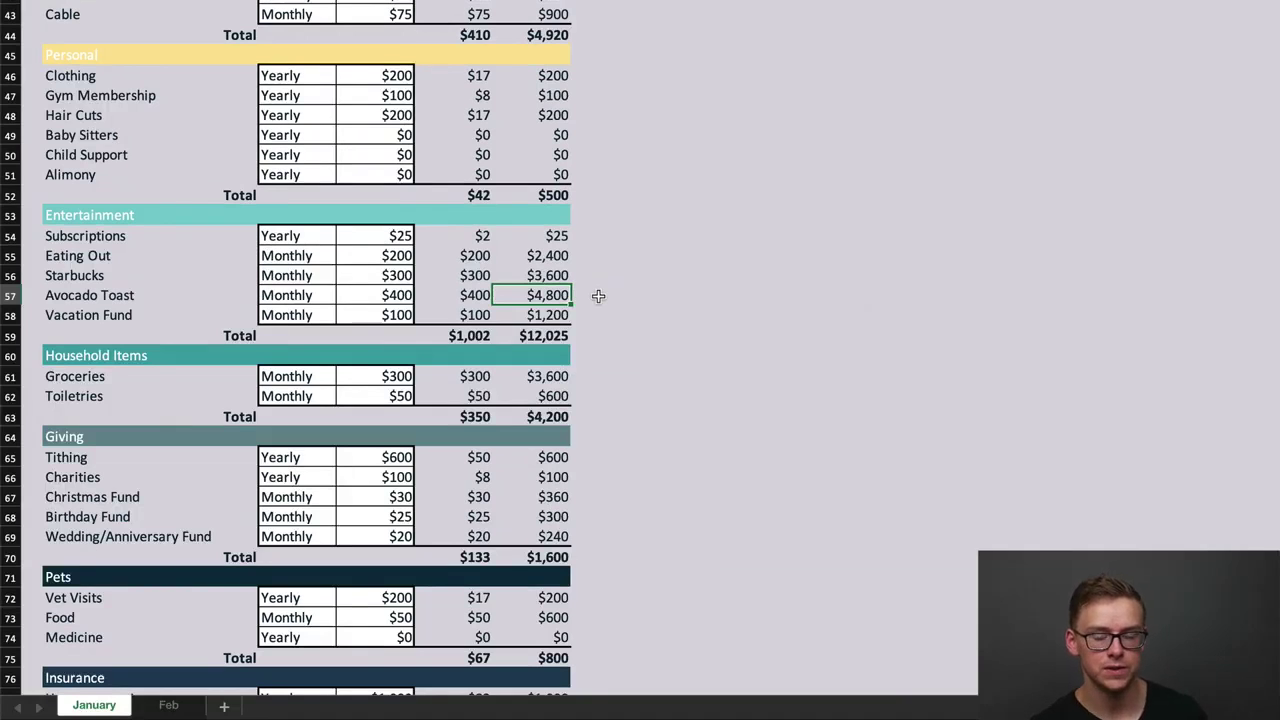
{"action": "scroll", "coordinate": [580, 284], "scroll_direction": "up", "scroll_amount": 15}
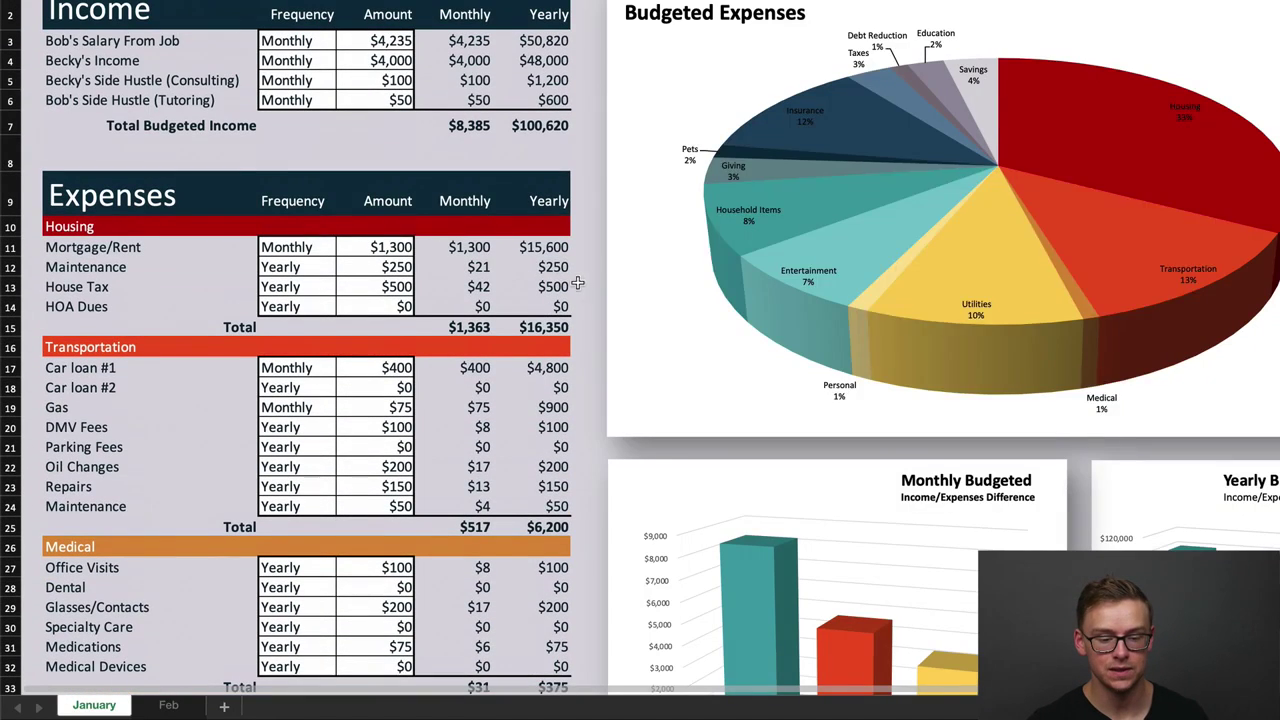
{"action": "left_click", "coordinate": [390, 248]}
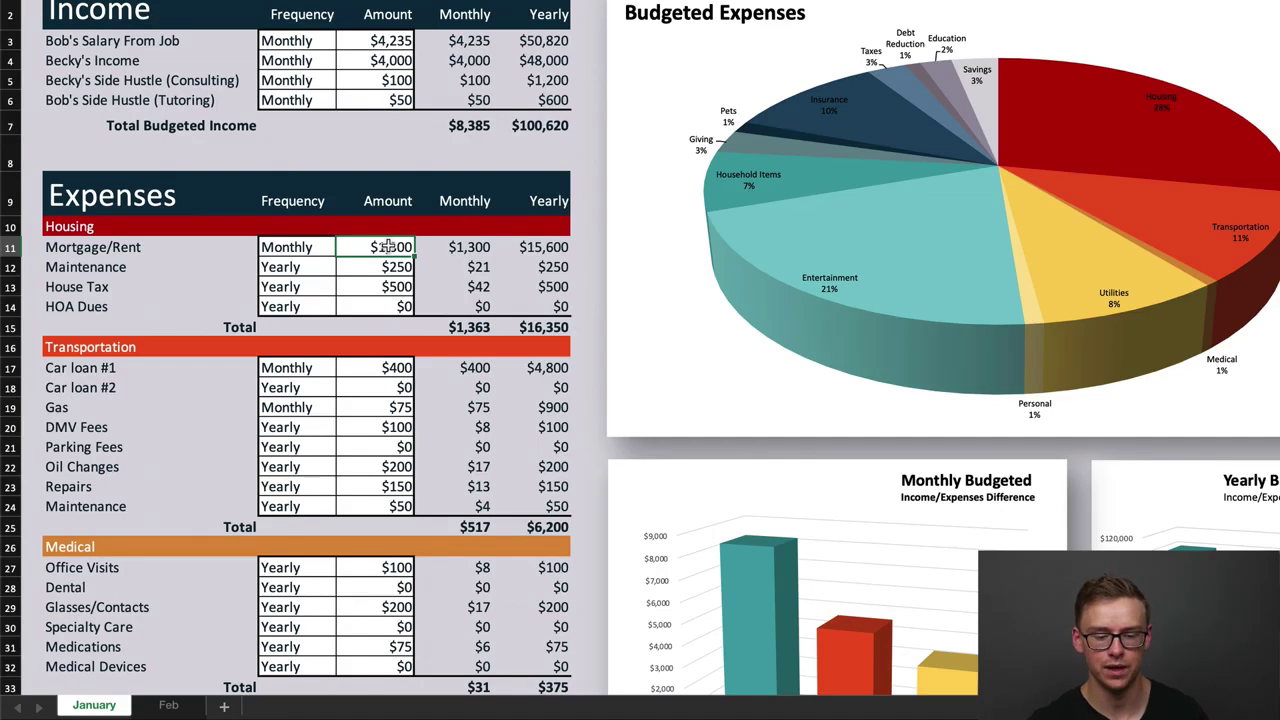
Step: Review the expense amounts from Medical down to Entertainment, and select the Starbucks amount
{"action": "scroll", "coordinate": [387, 262], "scroll_direction": "down", "scroll_amount": 8}
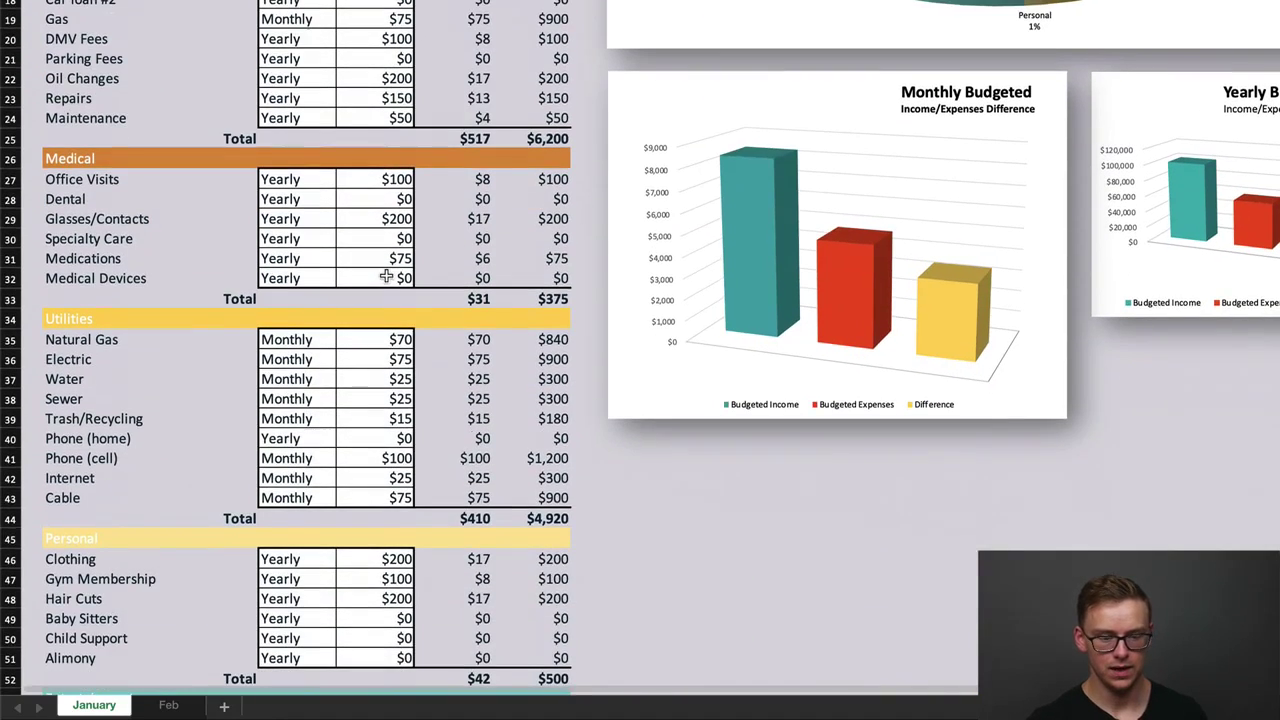
{"action": "left_click", "coordinate": [385, 185]}
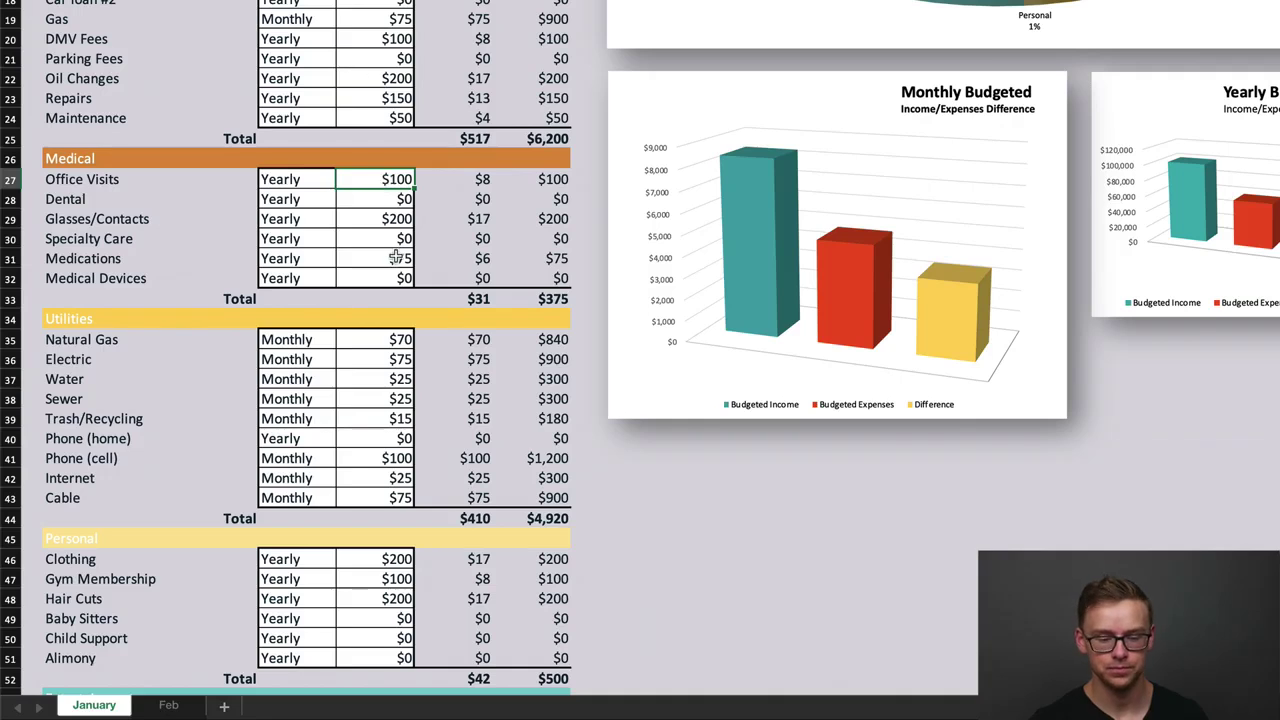
{"action": "scroll", "coordinate": [397, 257], "scroll_direction": "down", "scroll_amount": 8}
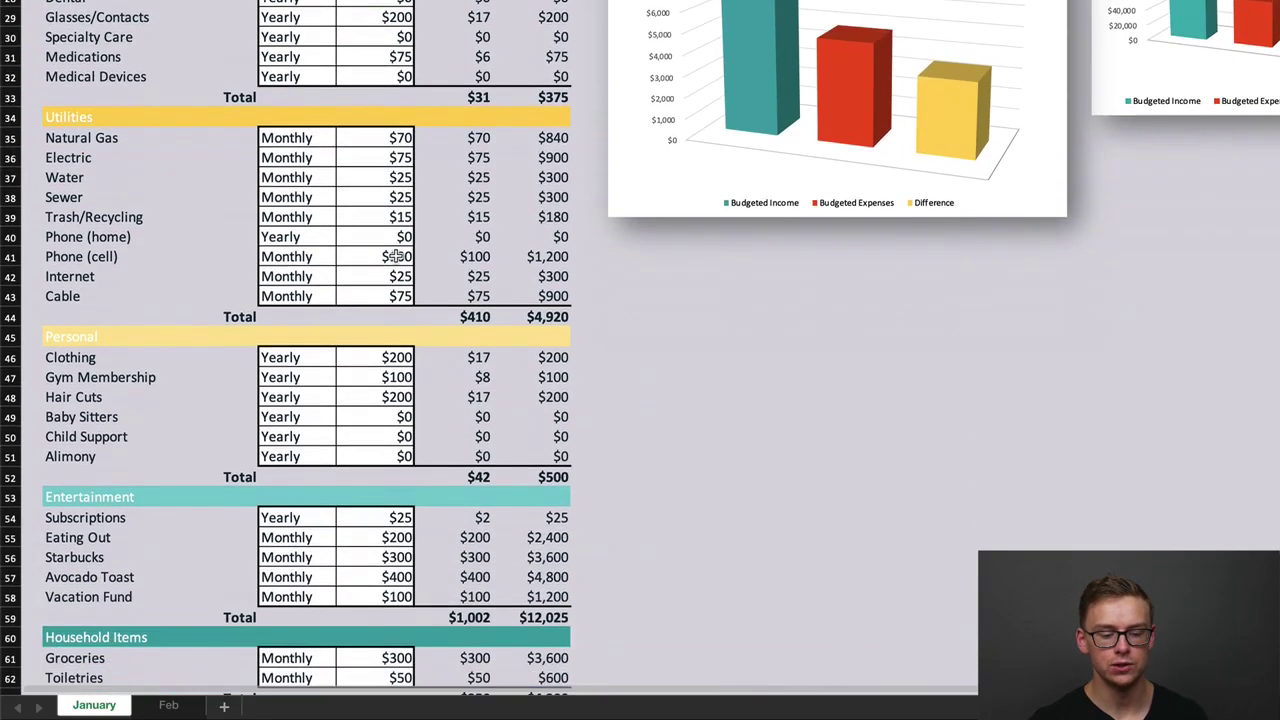
{"action": "scroll", "coordinate": [397, 257], "scroll_direction": "down", "scroll_amount": 1}
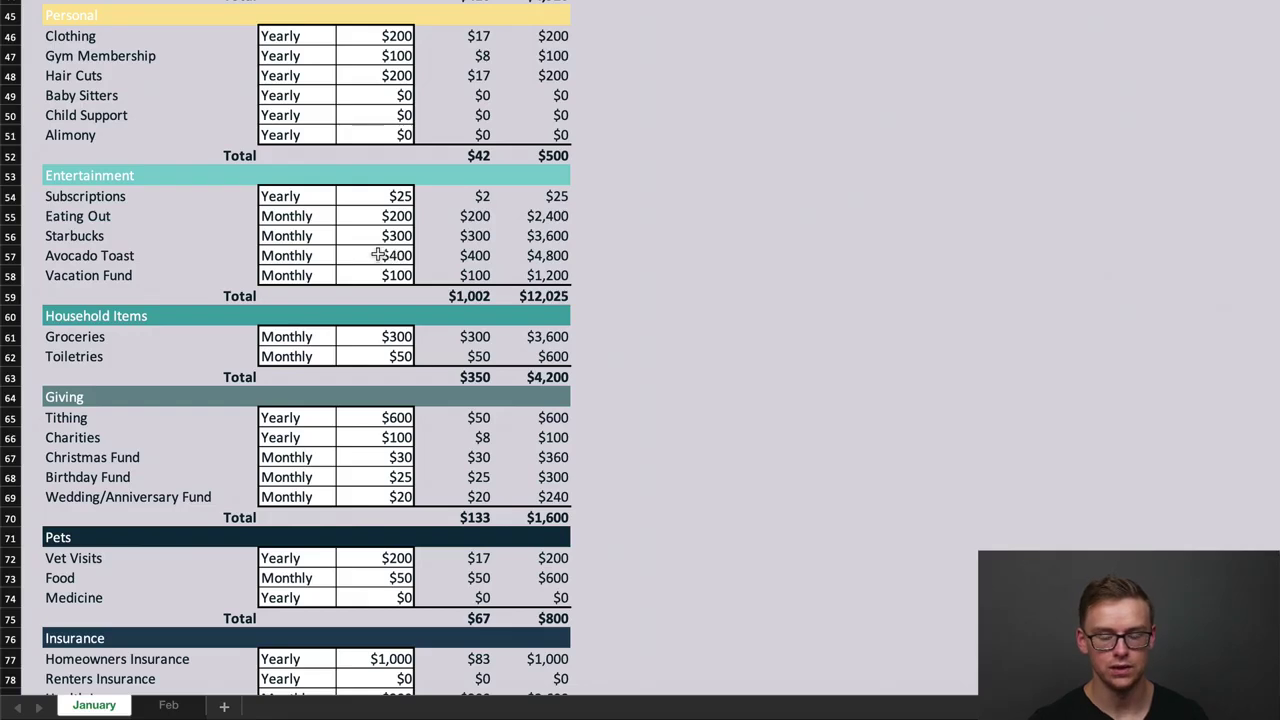
{"action": "left_click", "coordinate": [388, 238]}
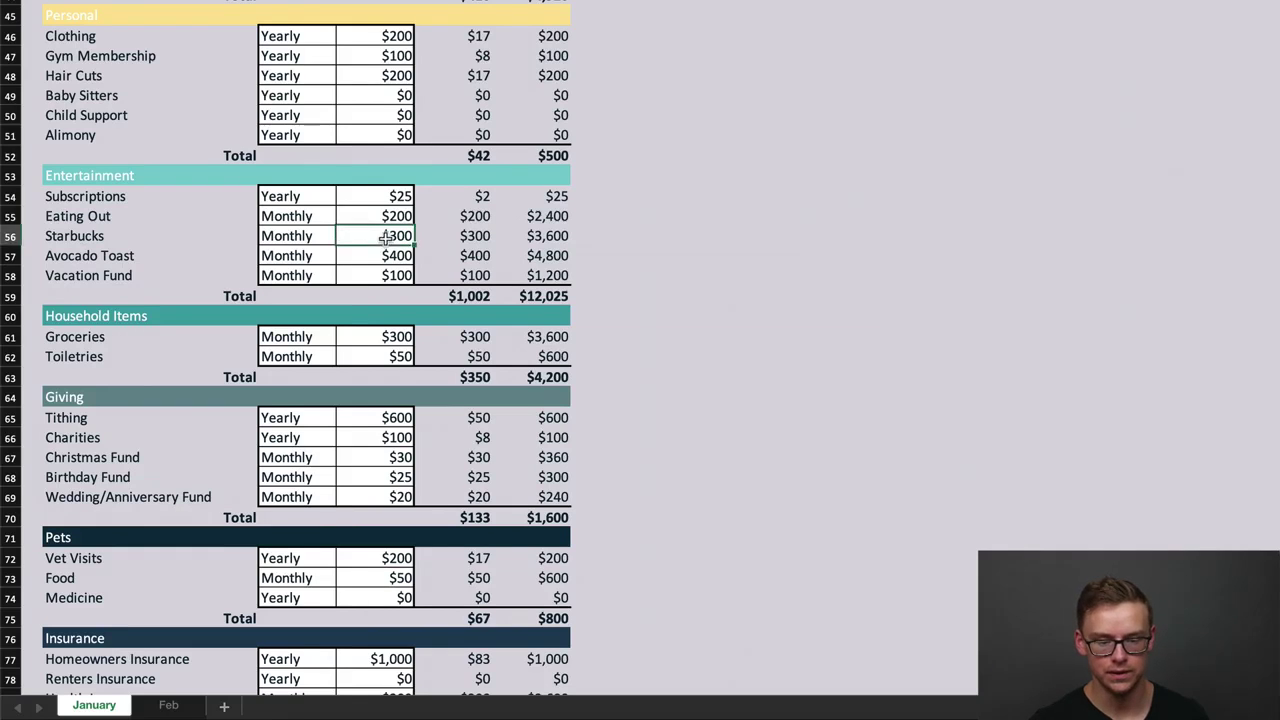
Step: Set the monthly Starbucks amount to 50 and the Avocado Toast amount to 25 under Entertainment
{"action": "left_click", "coordinate": [390, 255]}
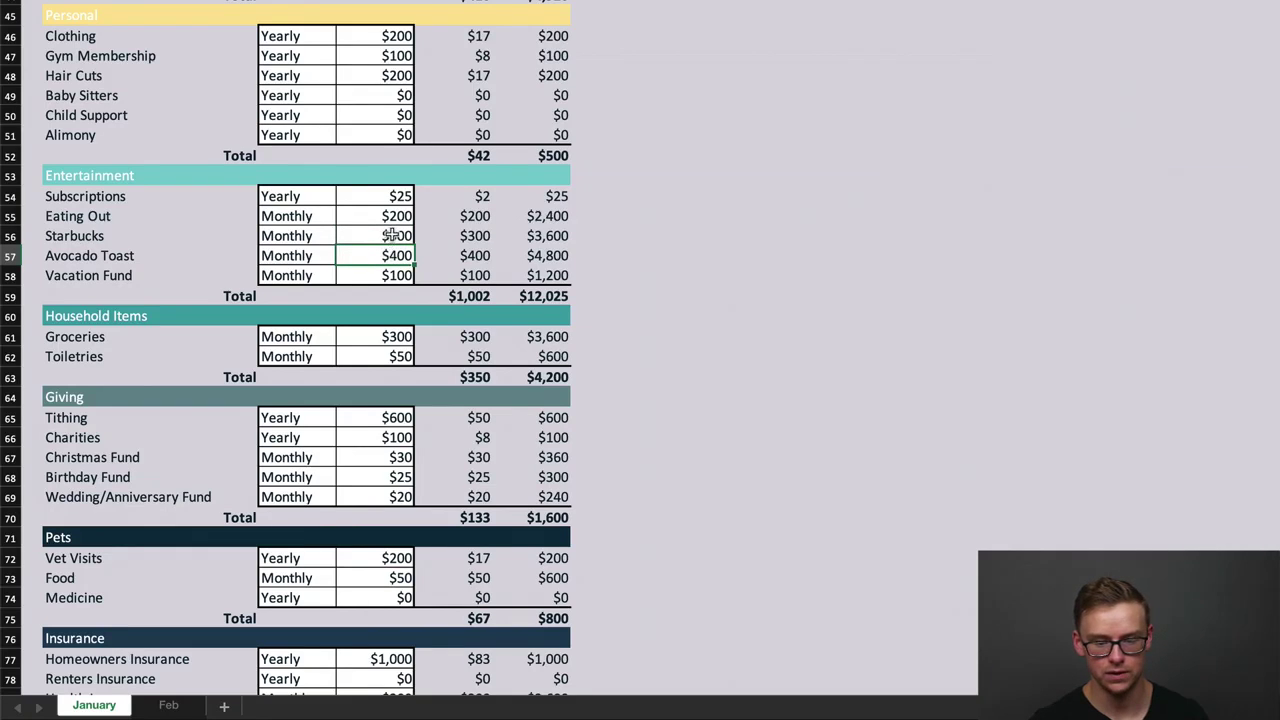
{"action": "left_click", "coordinate": [392, 235]}
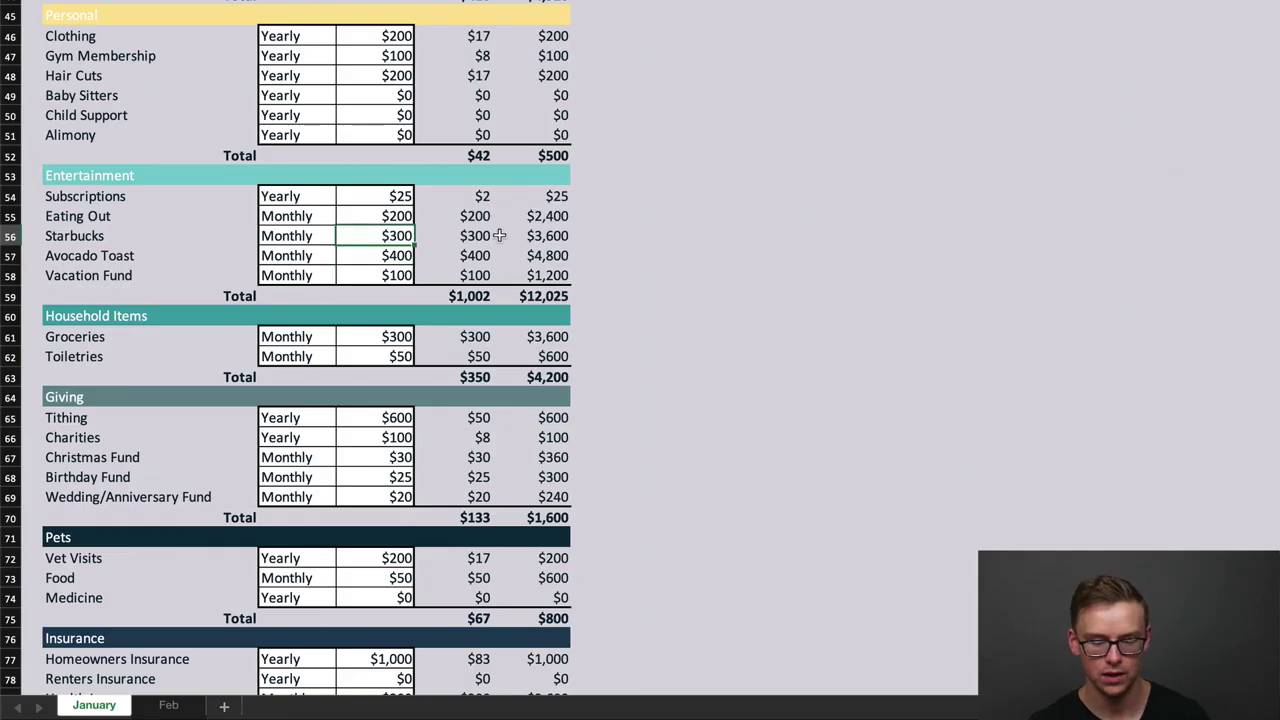
{"action": "type", "text": "50"}
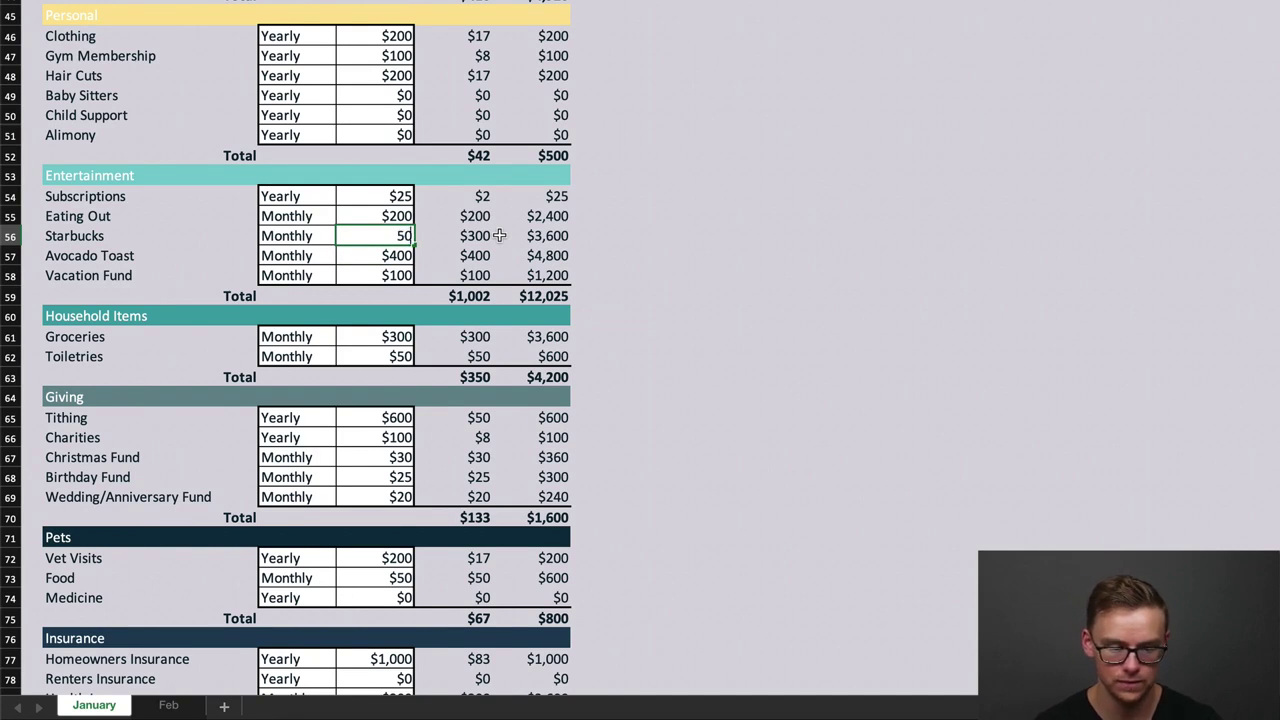
{"action": "key", "text": "Return"}
{"action": "type", "text": "25"}
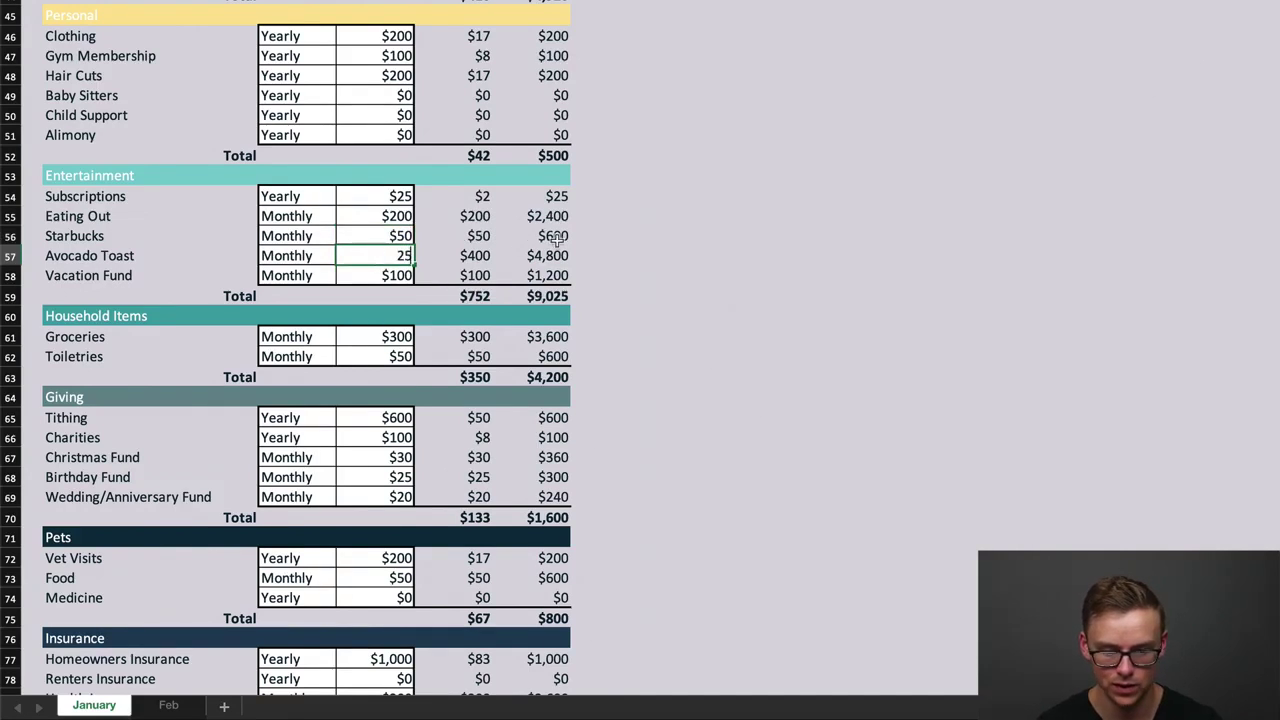
{"action": "key", "text": "Return"}
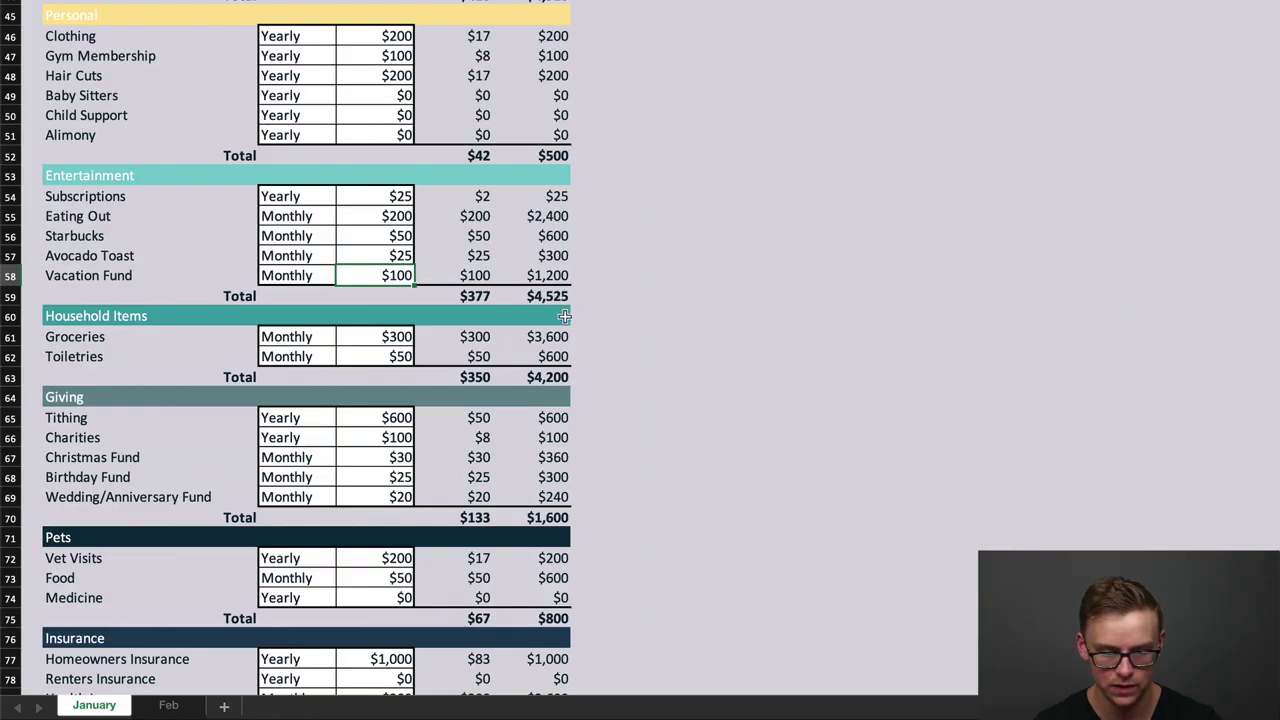
Step: Examine the Budgeted Expenses pie chart and the monthly and yearly income/expenses difference charts for the effect of the reduced Entertainment amounts
{"action": "scroll", "coordinate": [780, 264], "scroll_direction": "up", "scroll_amount": 3}
{"action": "scroll", "coordinate": [780, 264], "scroll_direction": "up", "scroll_amount": 15}
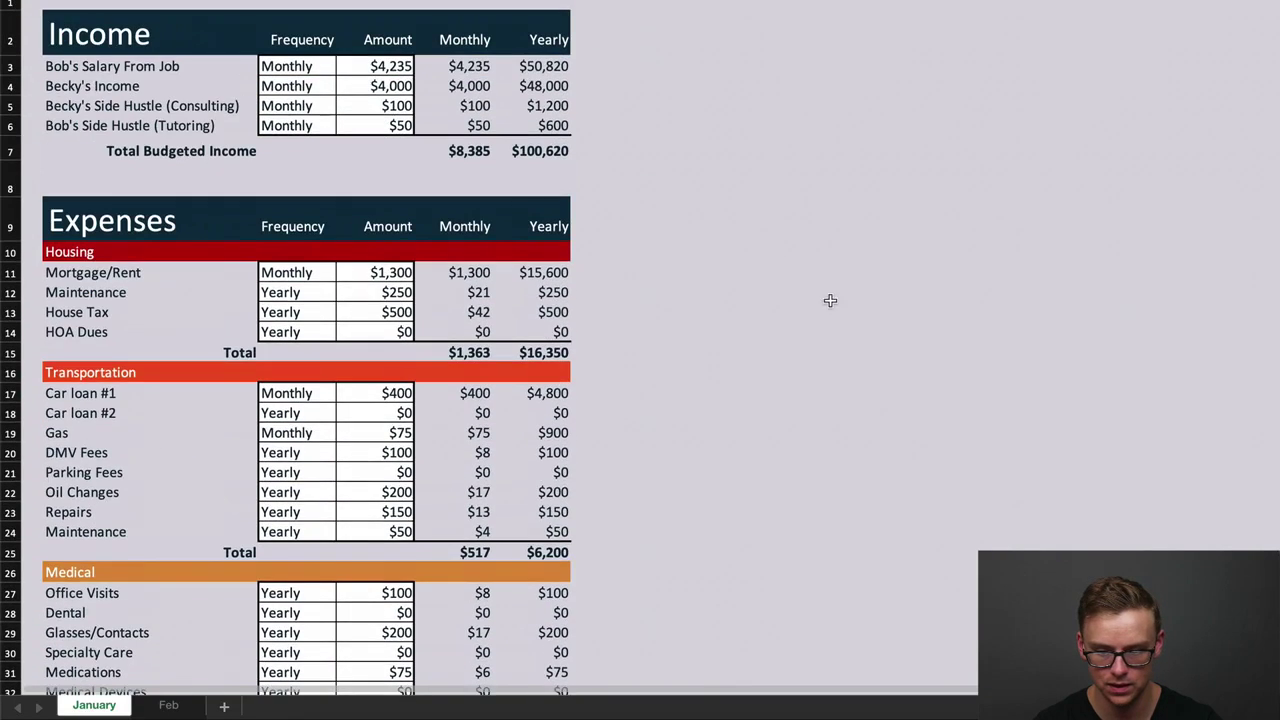
{"action": "scroll", "coordinate": [1114, 257], "scroll_direction": "down", "scroll_amount": 1}
{"action": "scroll", "coordinate": [617, 409], "scroll_direction": "down", "scroll_amount": 4}
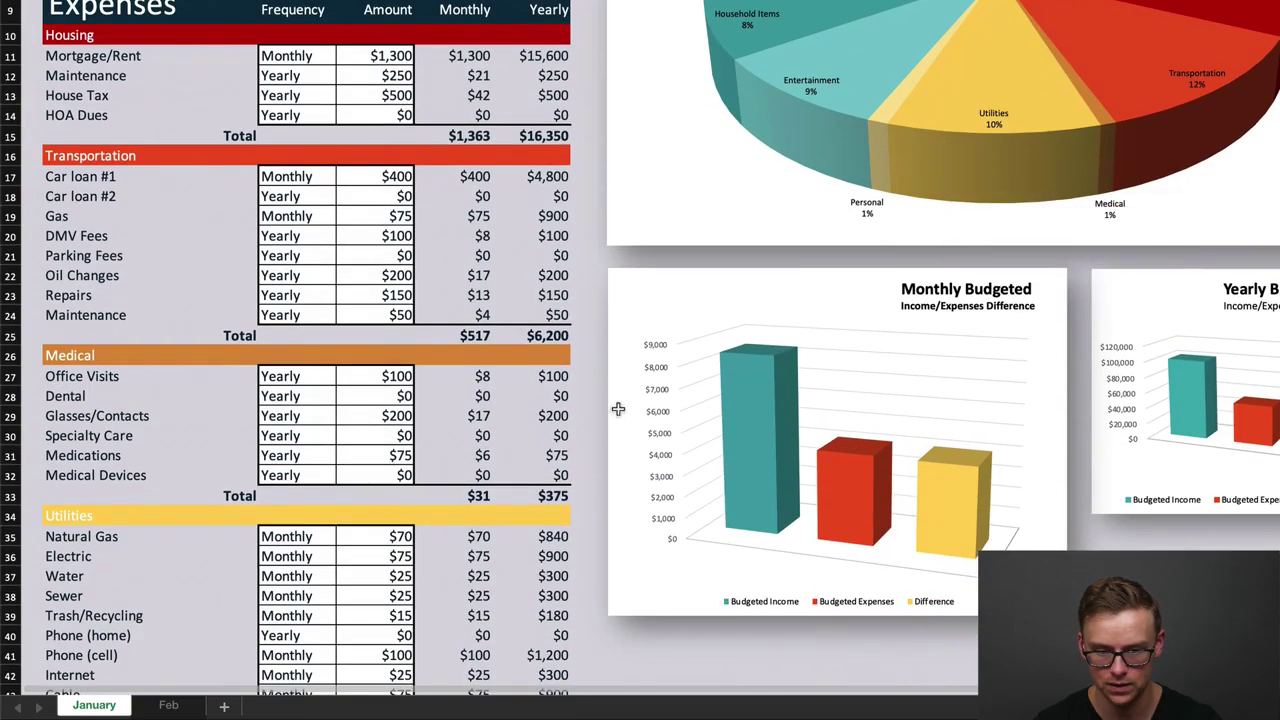
{"action": "scroll", "coordinate": [1043, 206], "scroll_direction": "up", "scroll_amount": 2}
{"action": "scroll", "coordinate": [1033, 494], "scroll_direction": "down", "scroll_amount": 20}
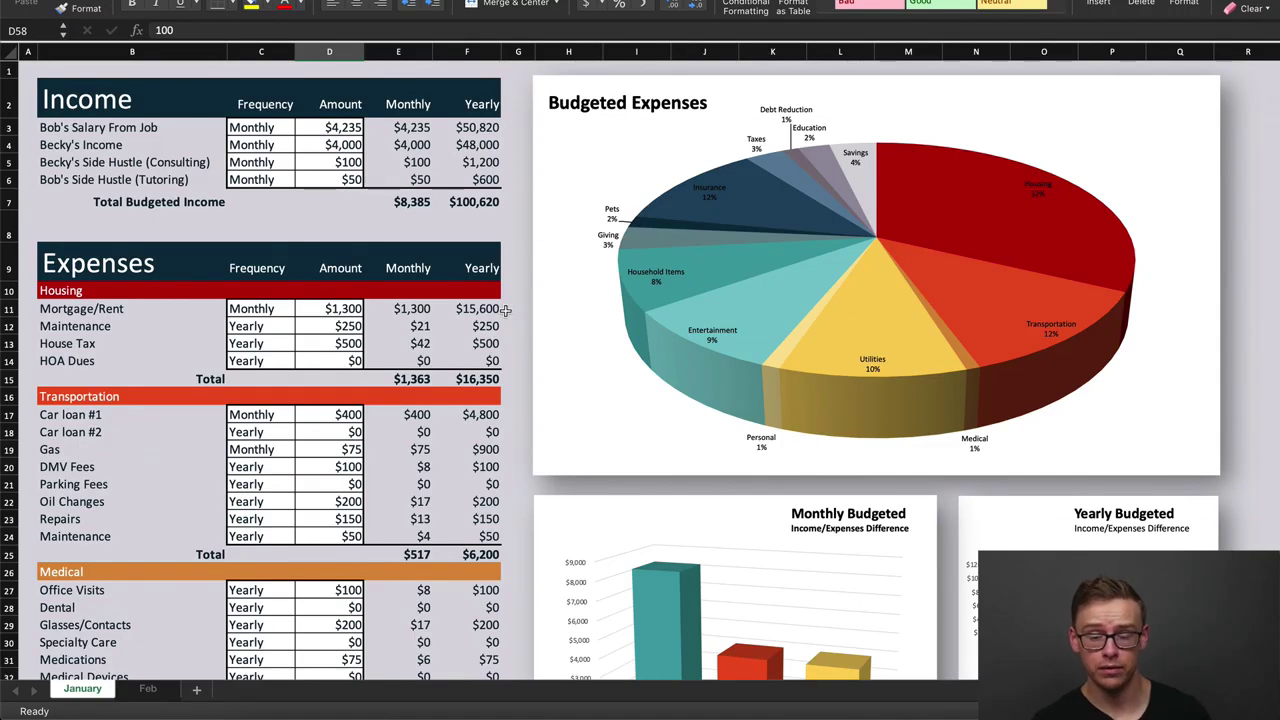
Step: Copy the entire January sheet and paste it into a newly added worksheet after Feb
{"action": "left_click", "coordinate": [8, 50]}
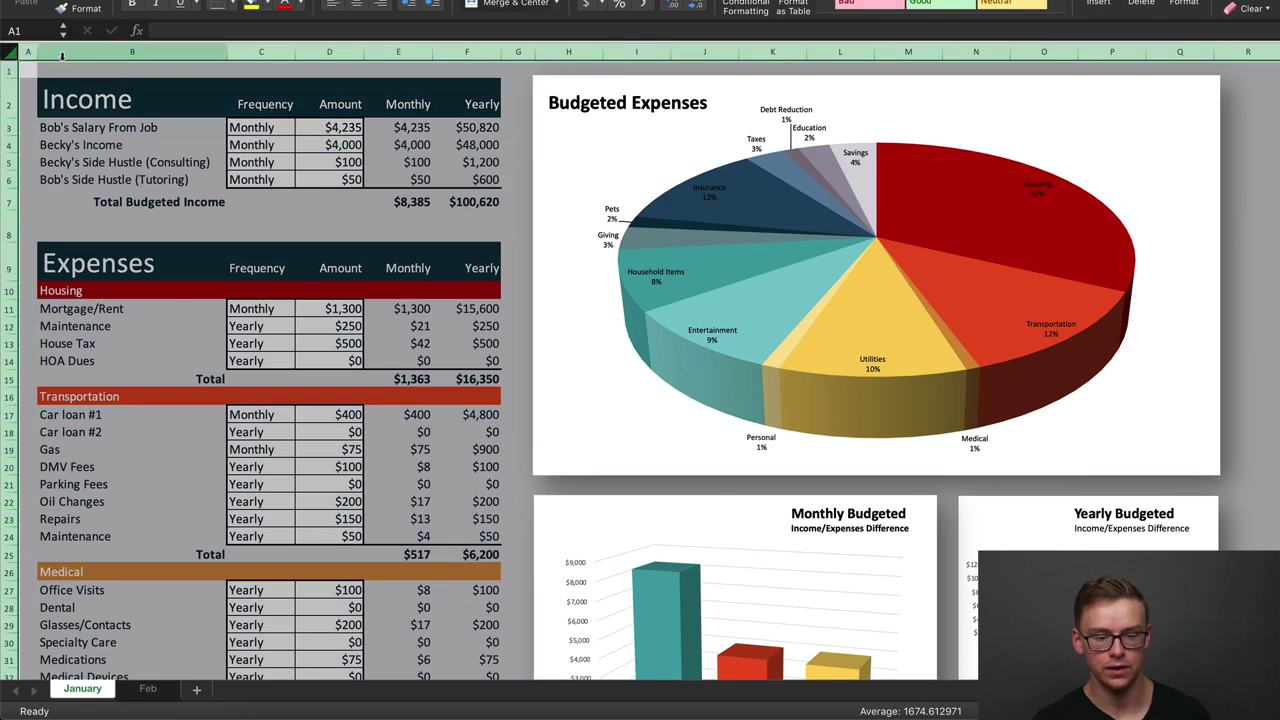
{"action": "right_click", "coordinate": [8, 50]}
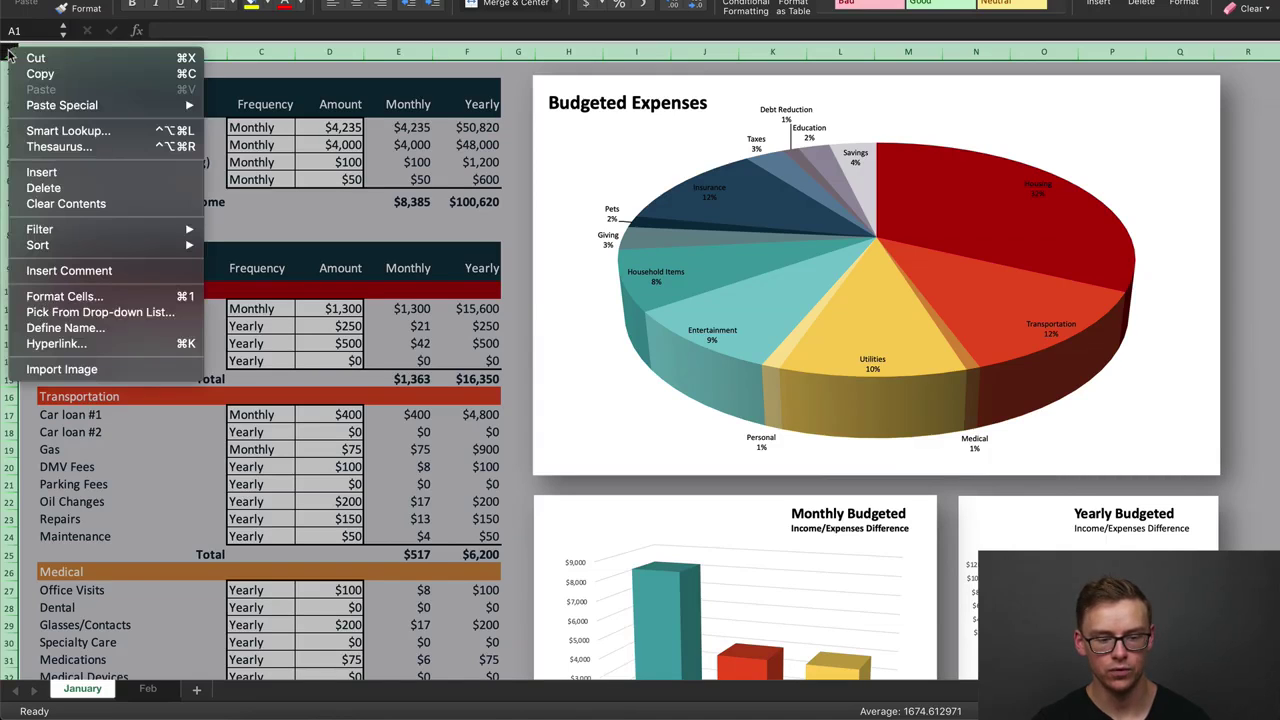
{"action": "left_click", "coordinate": [60, 75]}
{"action": "left_click", "coordinate": [148, 688]}
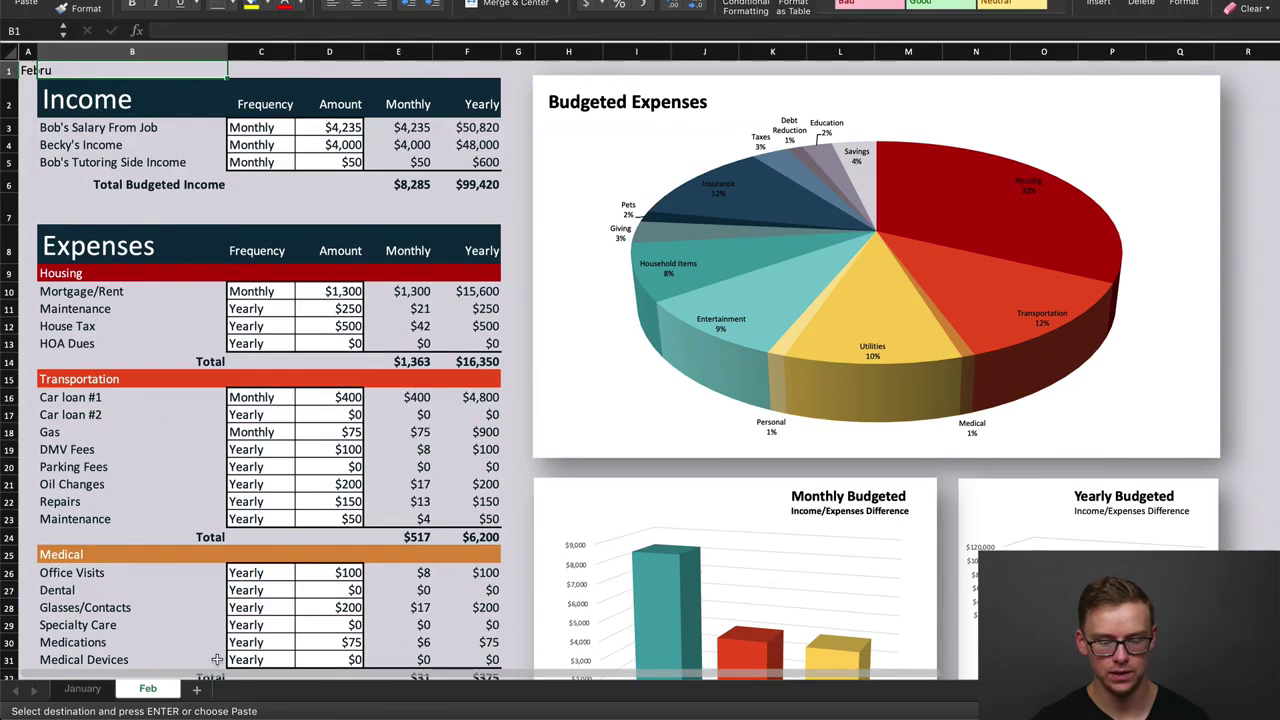
{"action": "left_click", "coordinate": [196, 689]}
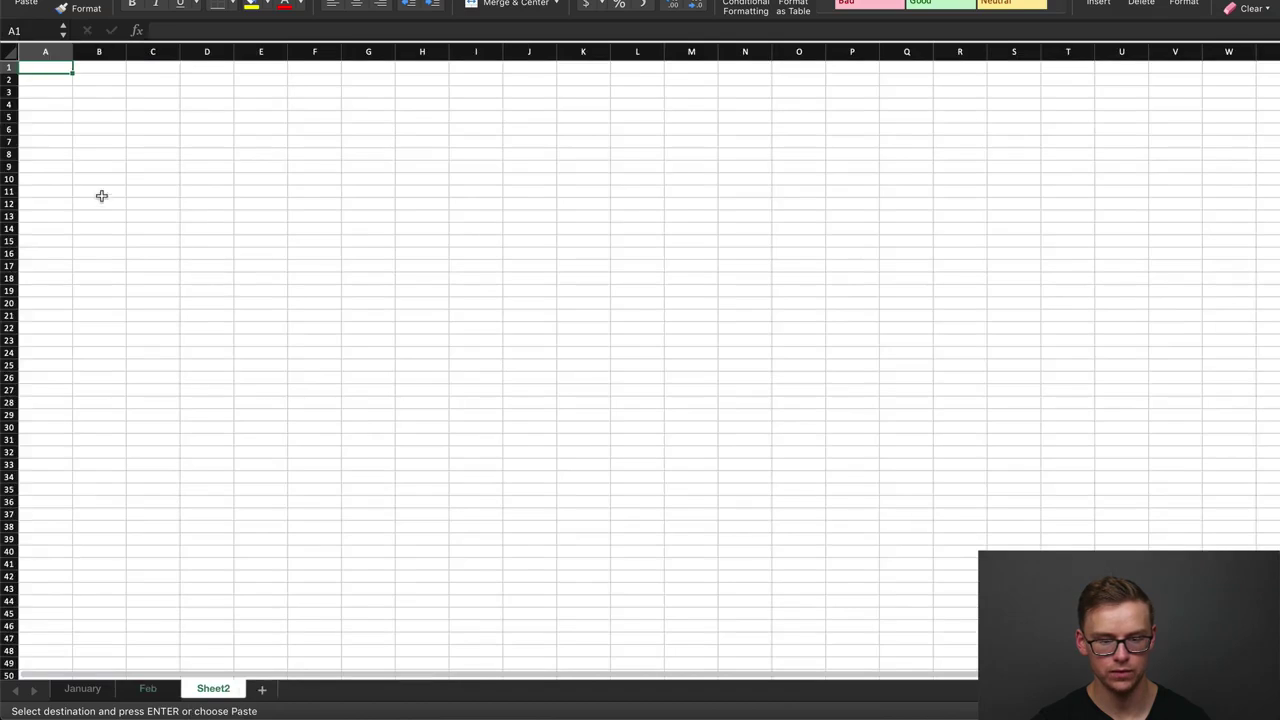
{"action": "right_click", "coordinate": [9, 51]}
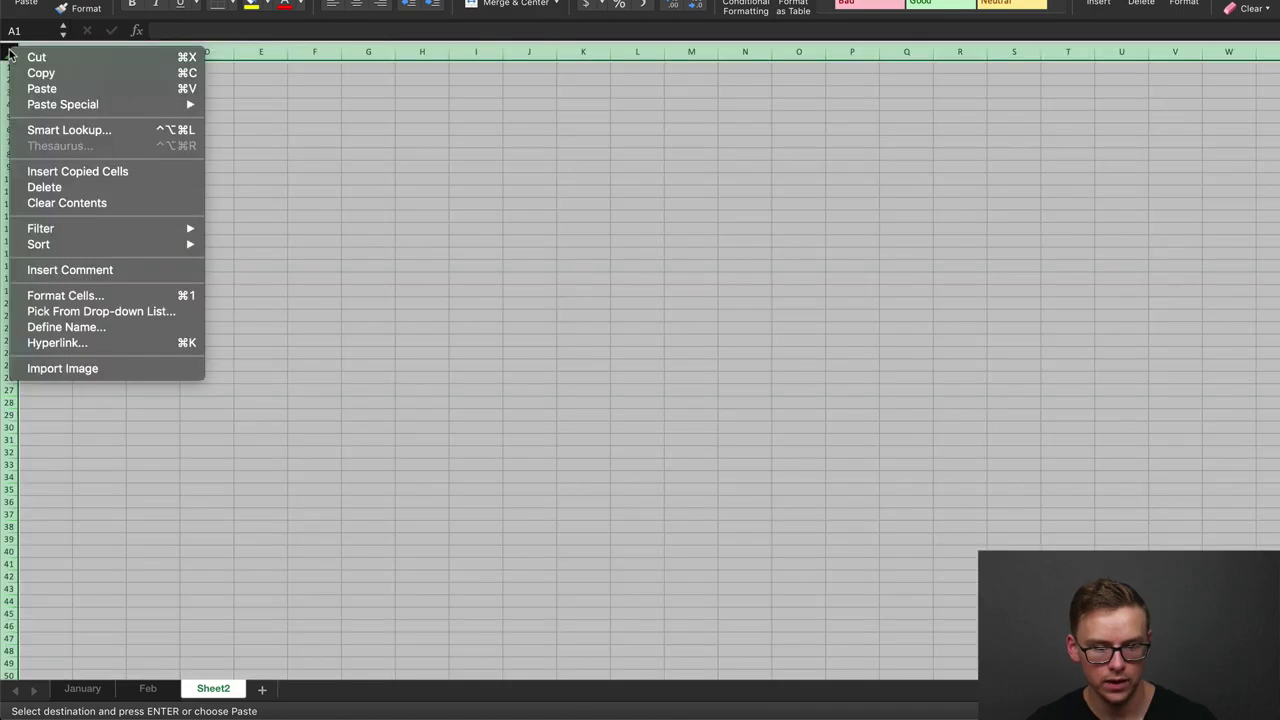
{"action": "left_click", "coordinate": [42, 88]}
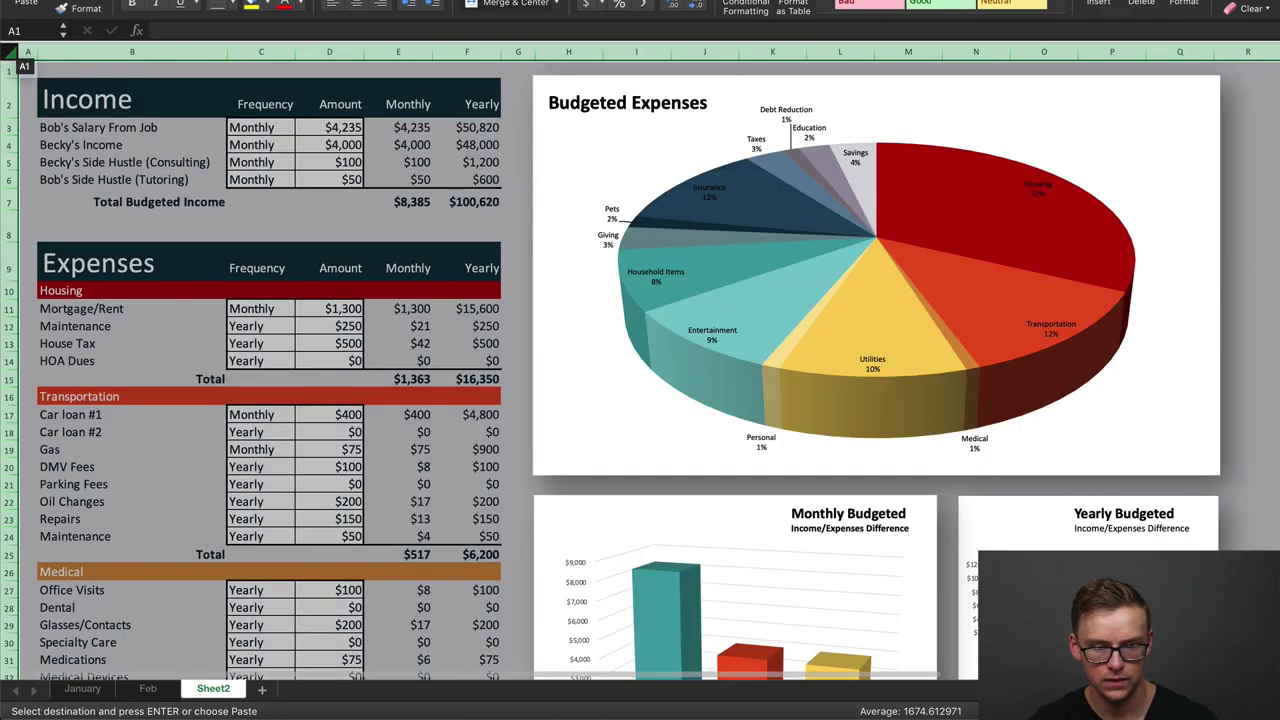
{"action": "left_click", "coordinate": [1278, 262]}
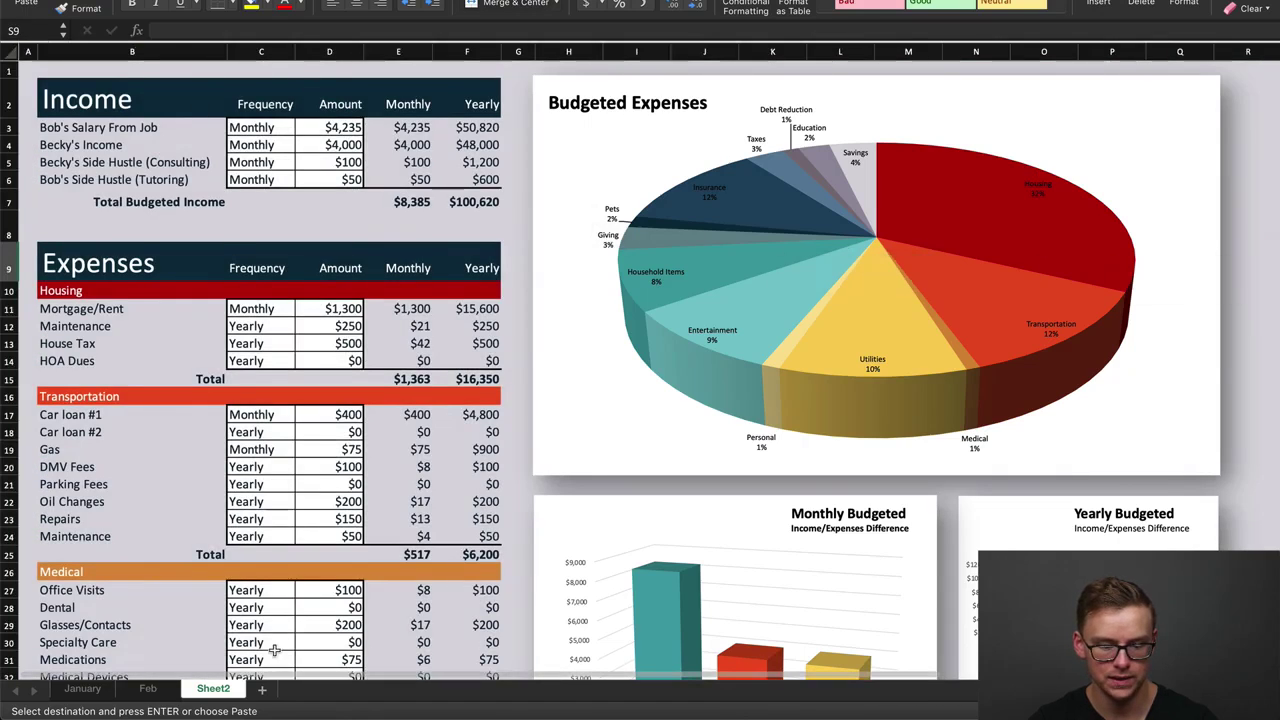
Step: Rename the new worksheet as March
{"action": "double_click", "coordinate": [220, 689]}
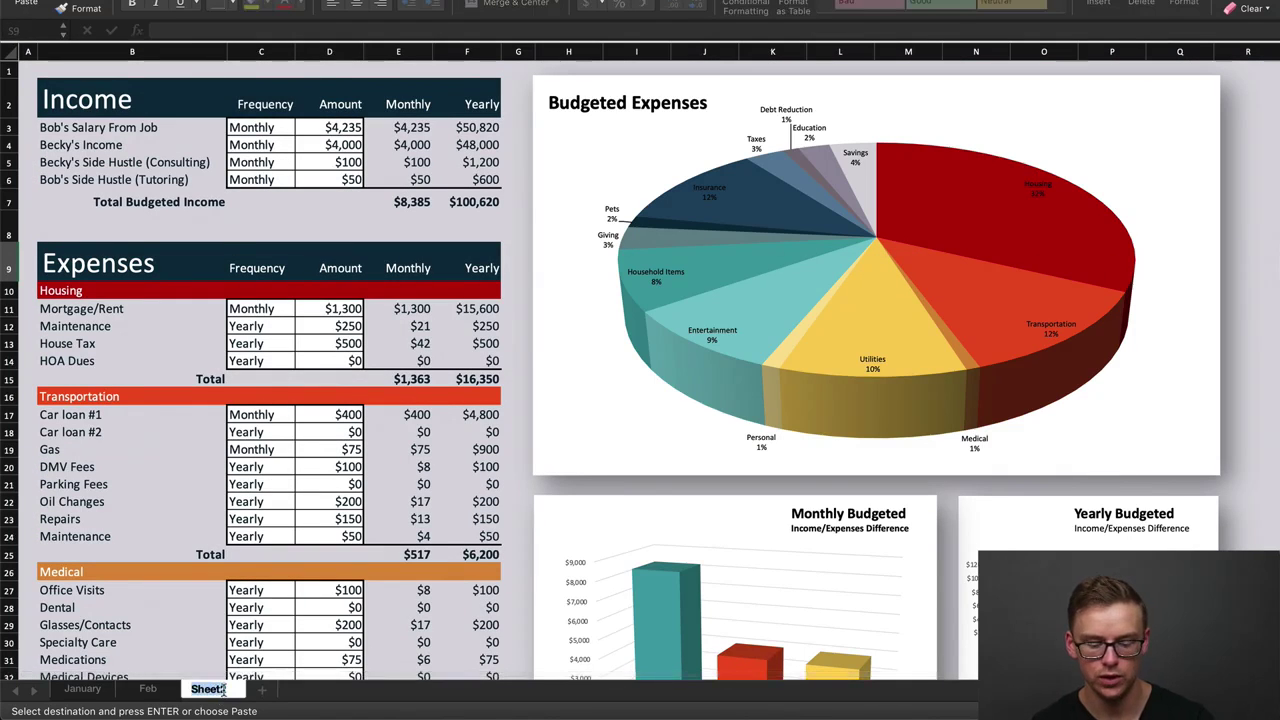
{"action": "type", "text": "March"}
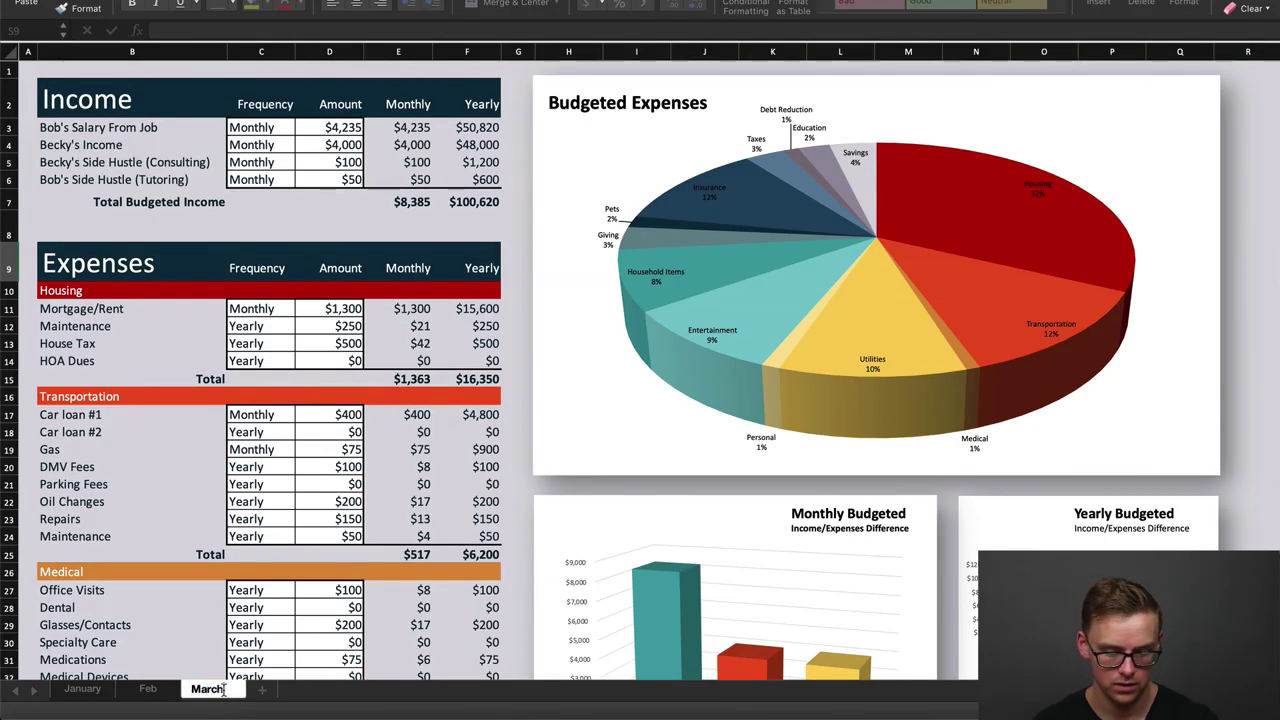
{"action": "key", "text": "Return"}
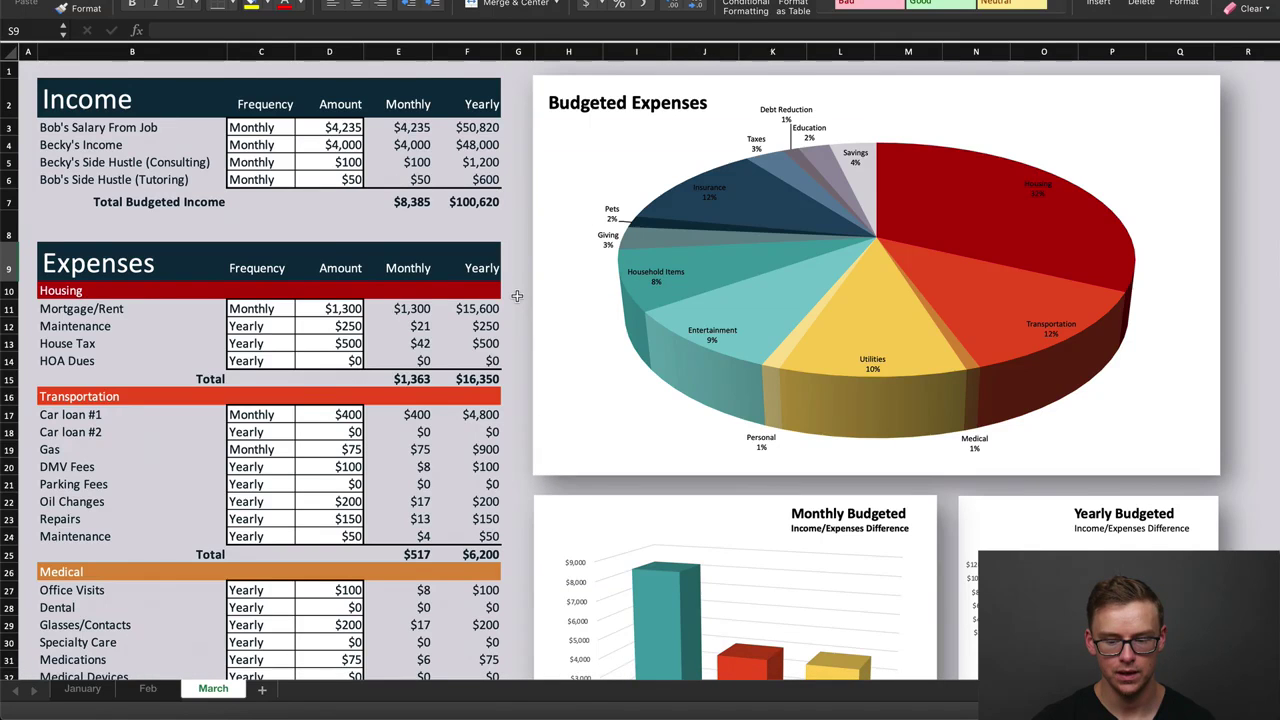
Step: Review the budget and charts on the March sheet, compare the Feb and March sheets, and return to January
{"action": "scroll", "coordinate": [517, 296], "scroll_direction": "down", "scroll_amount": 3}
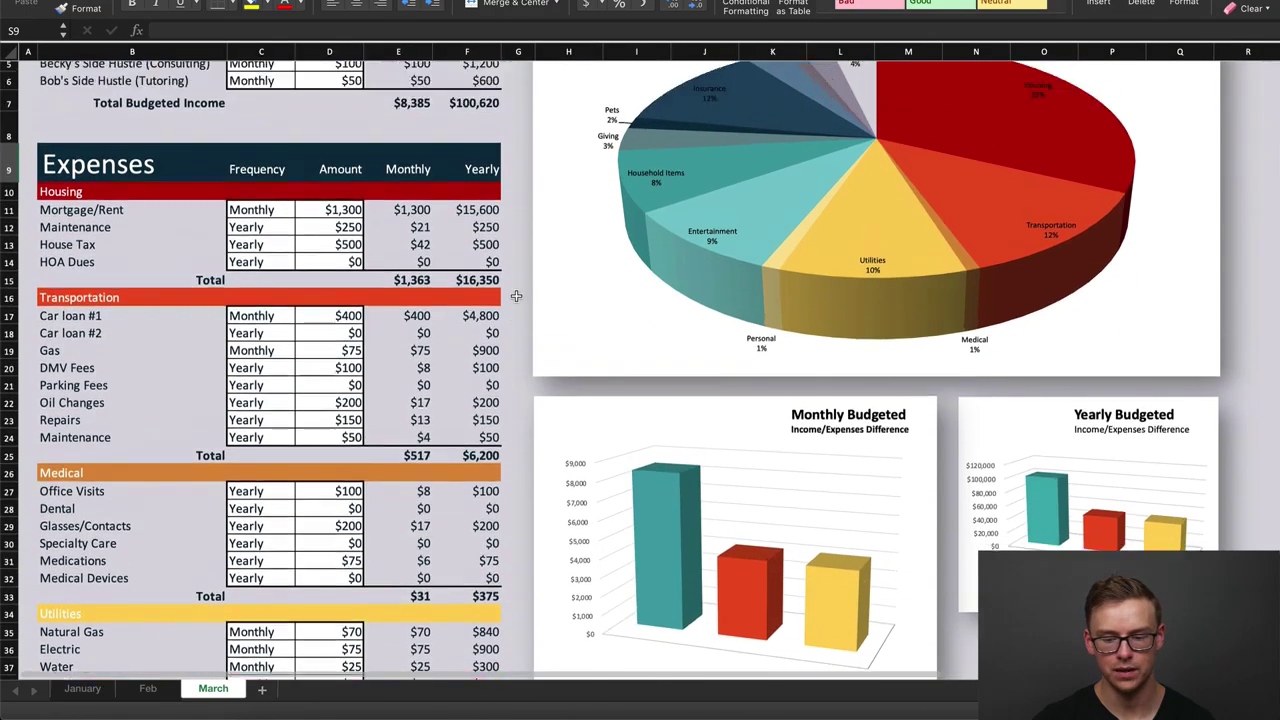
{"action": "scroll", "coordinate": [517, 296], "scroll_direction": "up", "scroll_amount": 3}
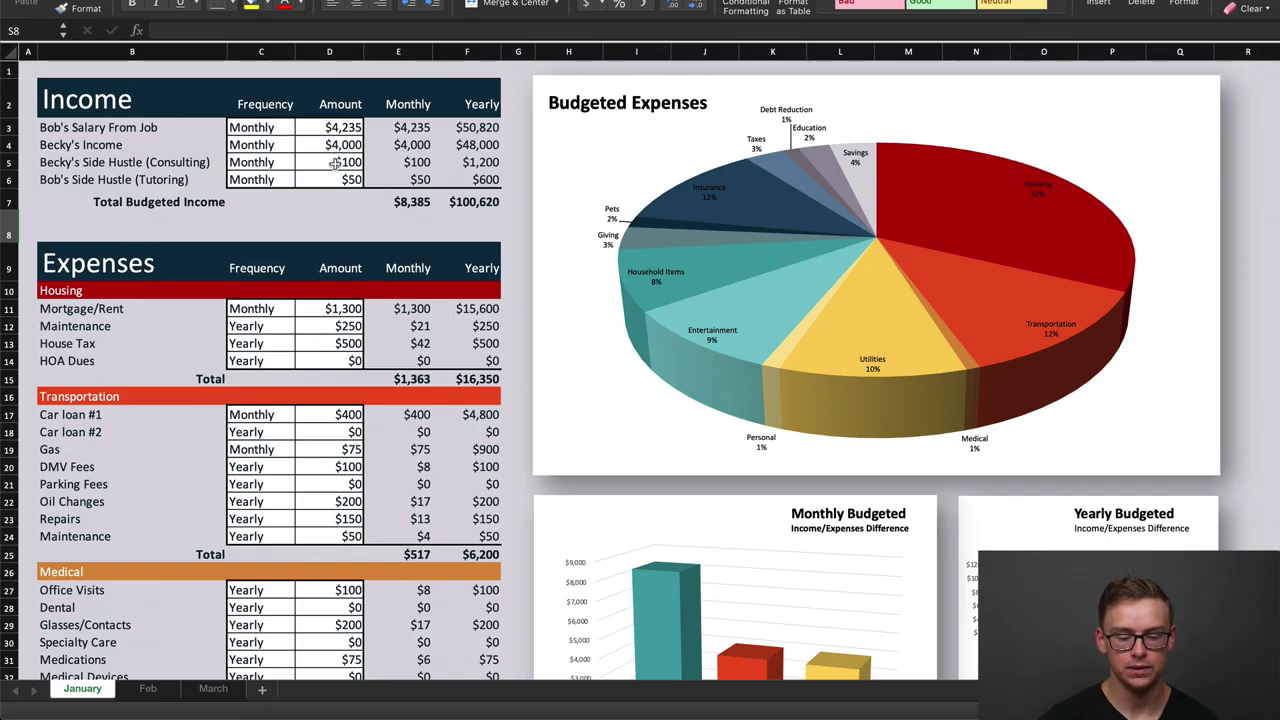
{"action": "left_click", "coordinate": [150, 690]}
{"action": "left_click", "coordinate": [210, 689]}
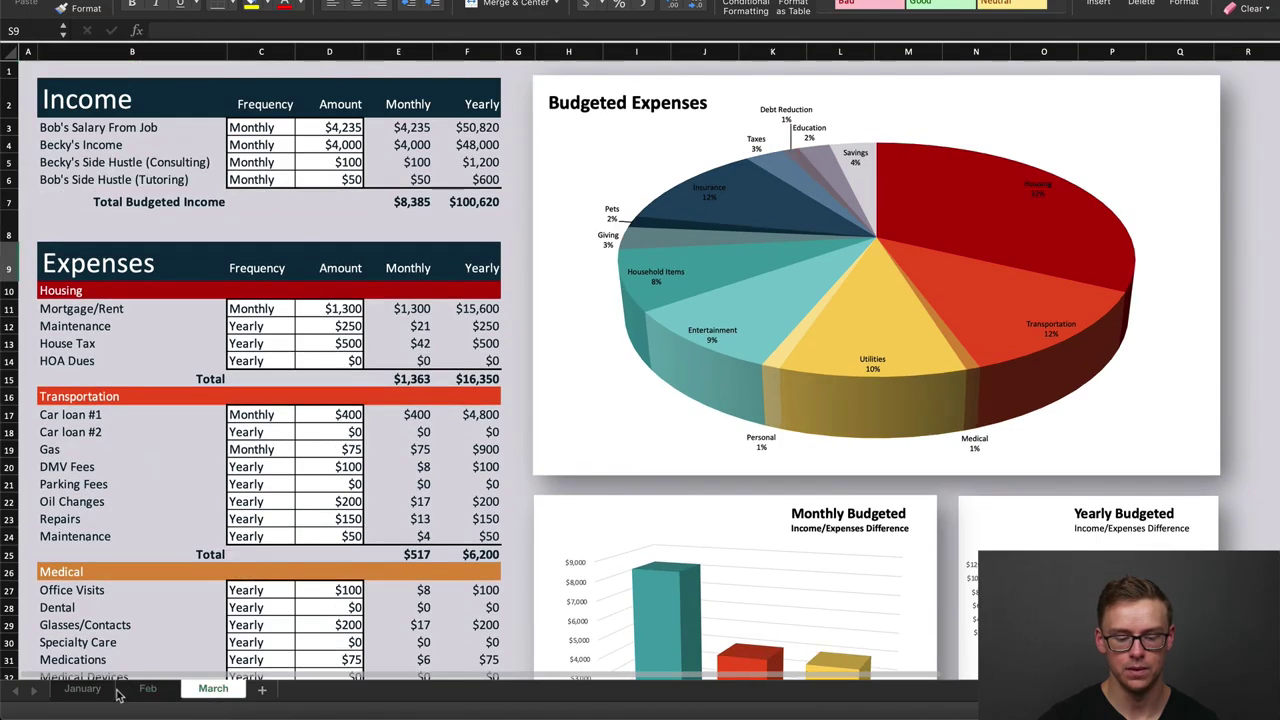
{"action": "left_click", "coordinate": [95, 689]}
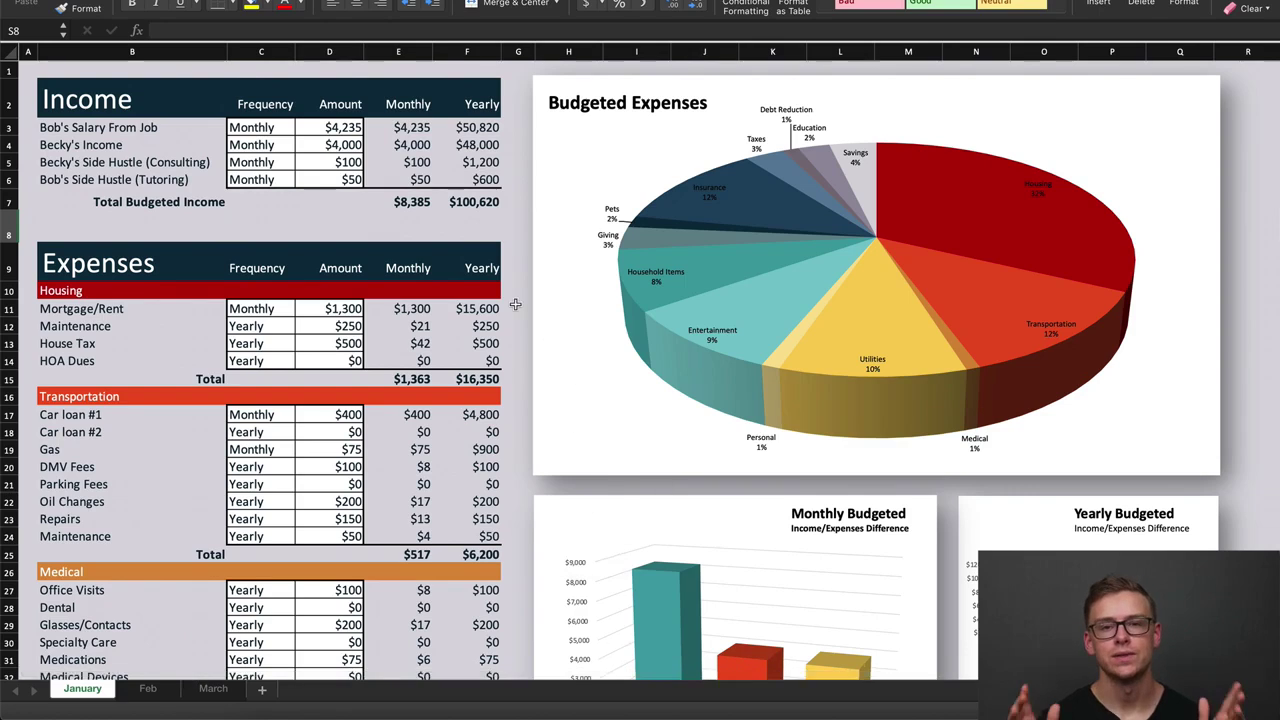